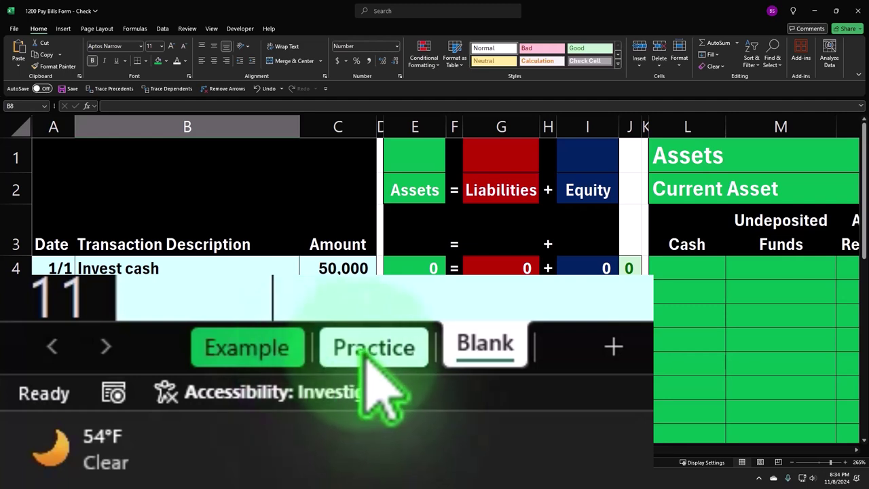
# - Switch to the filled-in Example sheet and view the row below the final balance
pyautogui.click(463, 343)
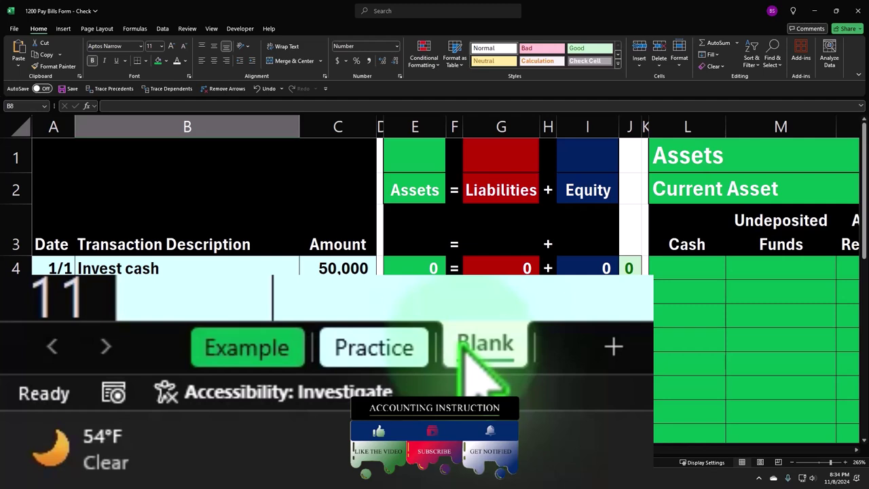
pyautogui.click(285, 348)
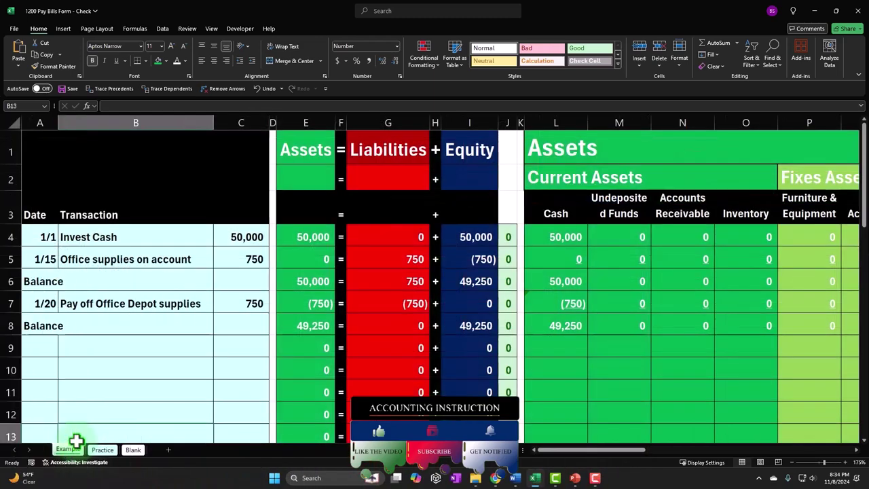
pyautogui.click(153, 338)
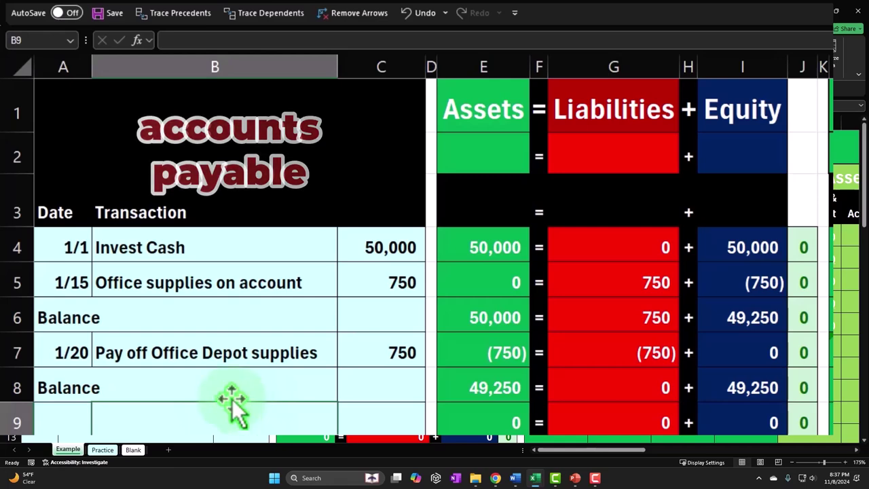
# - Point out the 1/15 office supplies and 1/20 Office Depot payment transactions
pyautogui.click(131, 252)
pyautogui.click(190, 282)
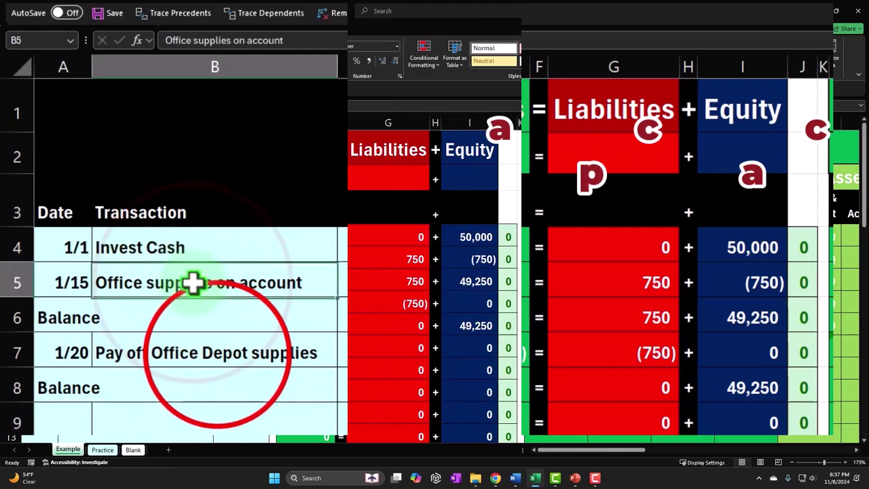
pyautogui.click(215, 352)
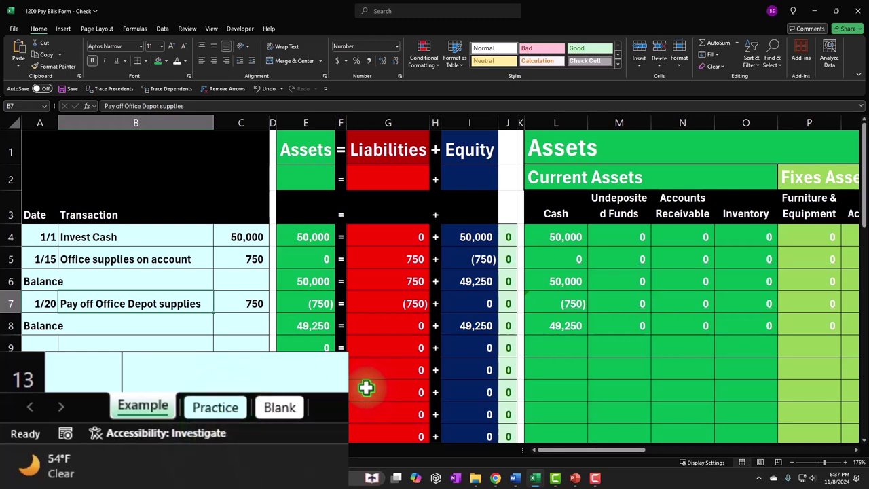
# - On the Blank sheet, review the Assets, Liabilities and Equity headings and the 1/1 Invest cash row
pyautogui.click(289, 411)
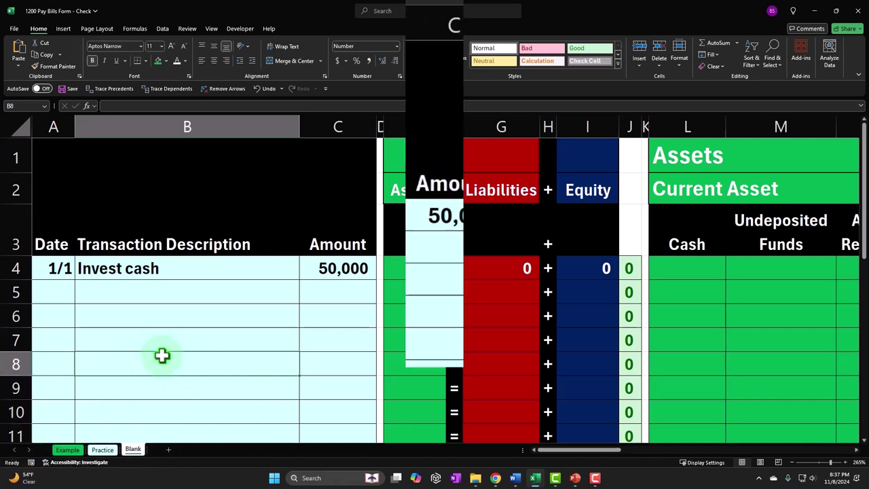
pyautogui.moveTo(415, 191); pyautogui.dragTo(504, 193)
pyautogui.moveTo(677, 114); pyautogui.dragTo(761, 110)
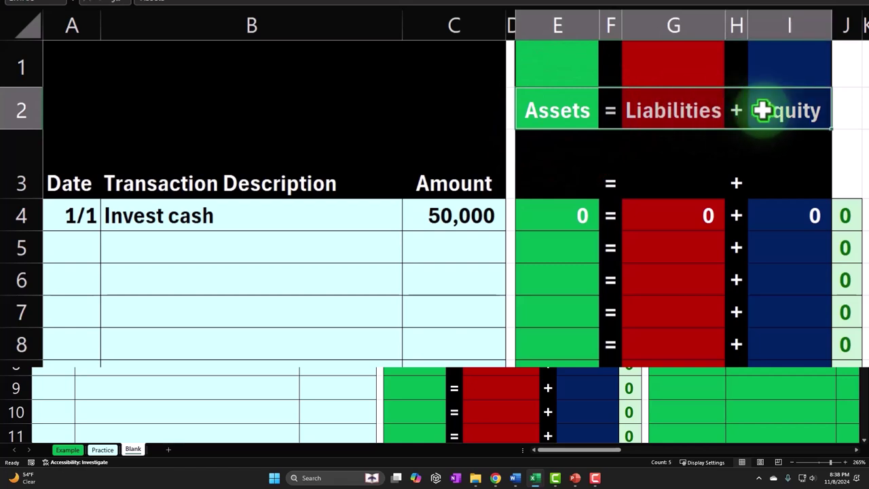
pyautogui.moveTo(81, 215); pyautogui.dragTo(438, 202)
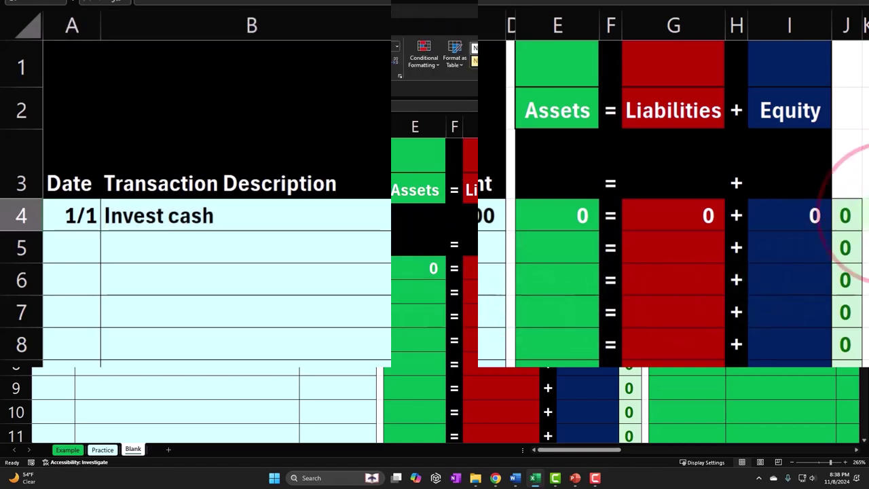
pyautogui.click(868, 213)
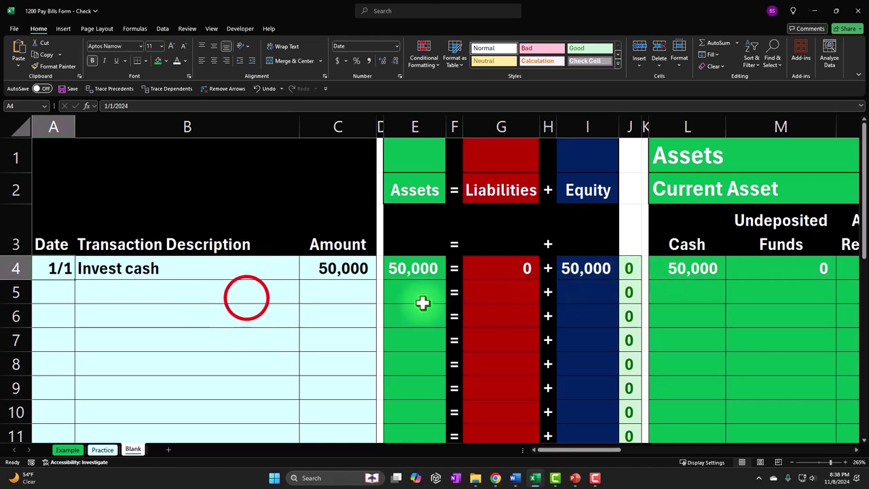
pyautogui.click(246, 296)
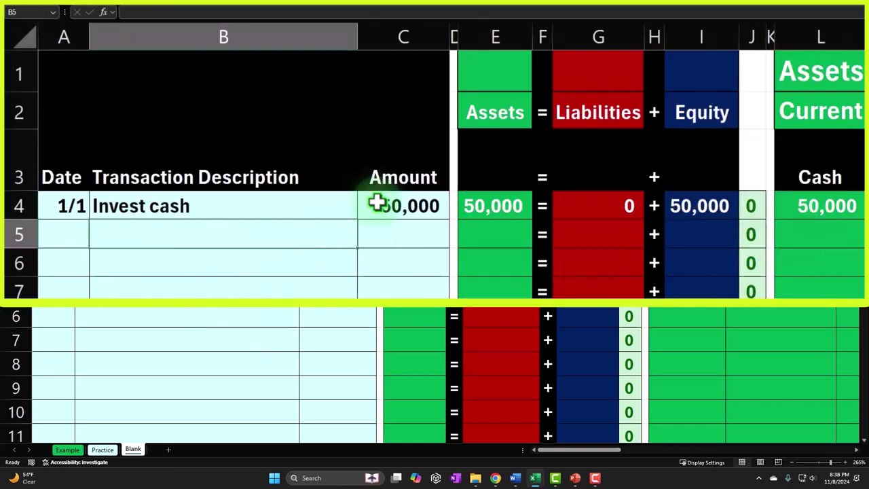
# - Check the 1/1 Cash formula, the total Assets formula in E4 and the total Equity formula in I4
pyautogui.click(795, 206)
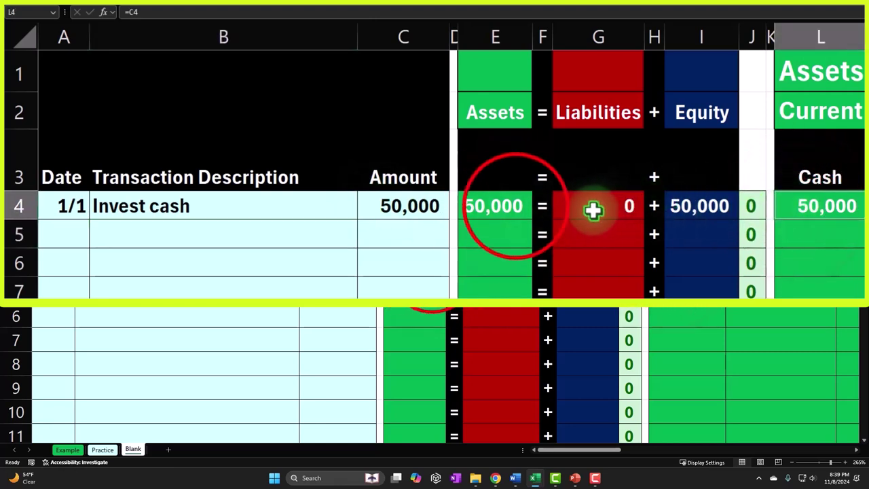
pyautogui.click(516, 206)
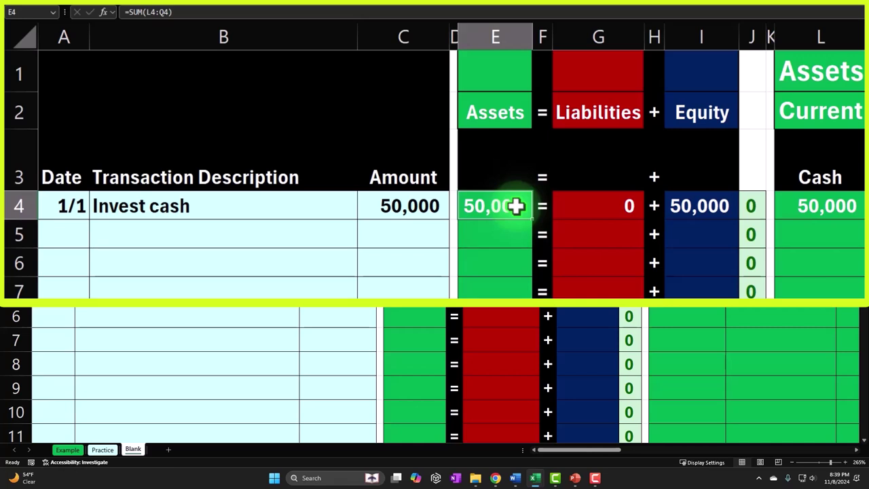
pyautogui.click(700, 206)
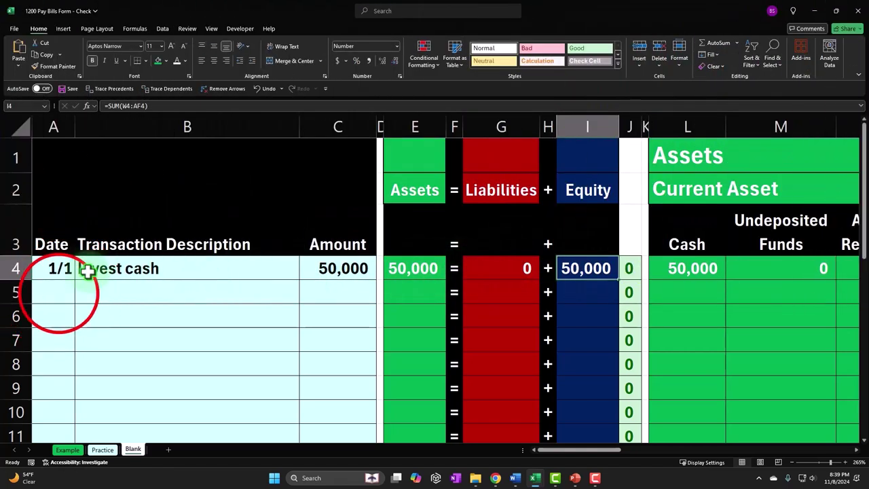
# - Enter the date 1/15 in cell A5
pyautogui.click(60, 292)
pyautogui.write('1/')
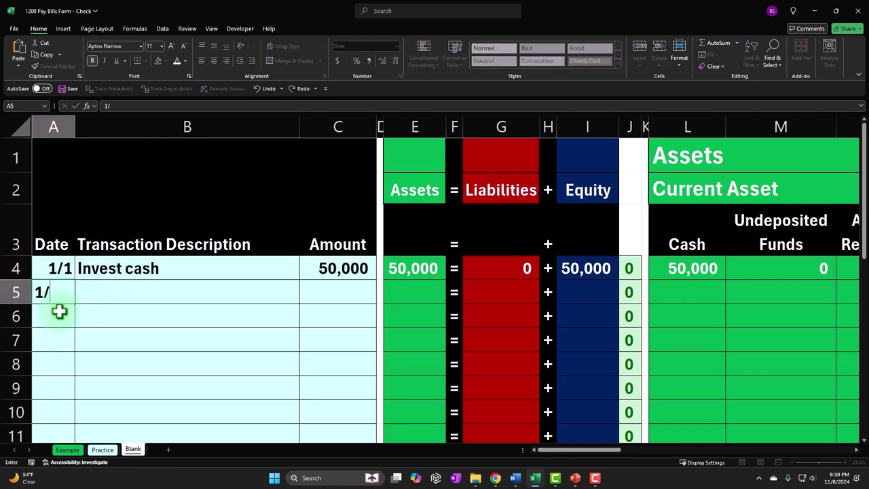
pyautogui.write('15')
pyautogui.press('Return')
pyautogui.press('Right')
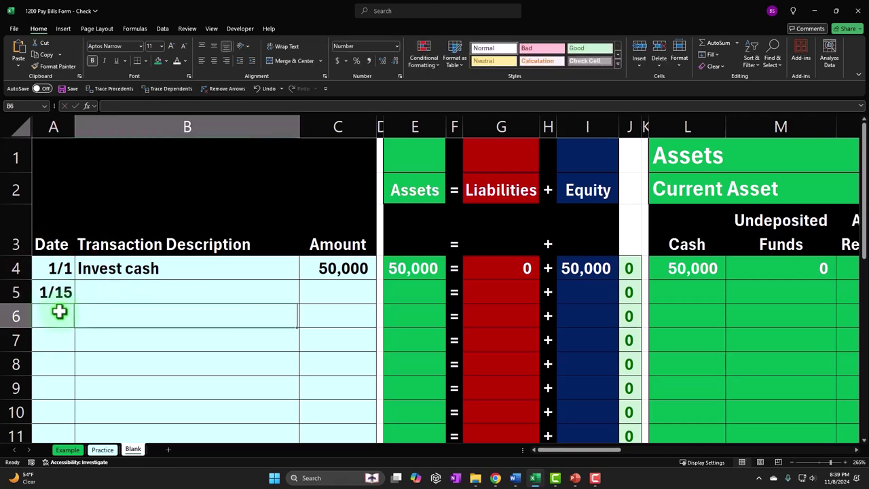
pyautogui.press('Up')
# - Enter 'Office supplies on account' as the row 5 transaction description
pyautogui.write('Ofice')
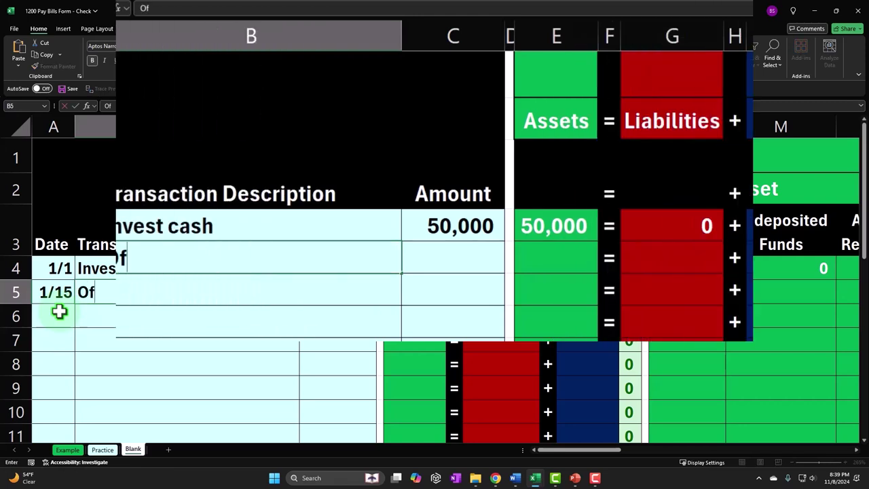
pyautogui.press('BackSpace')
pyautogui.press('BackSpace')
pyautogui.press('BackSpace')
pyautogui.write('fice Supp')
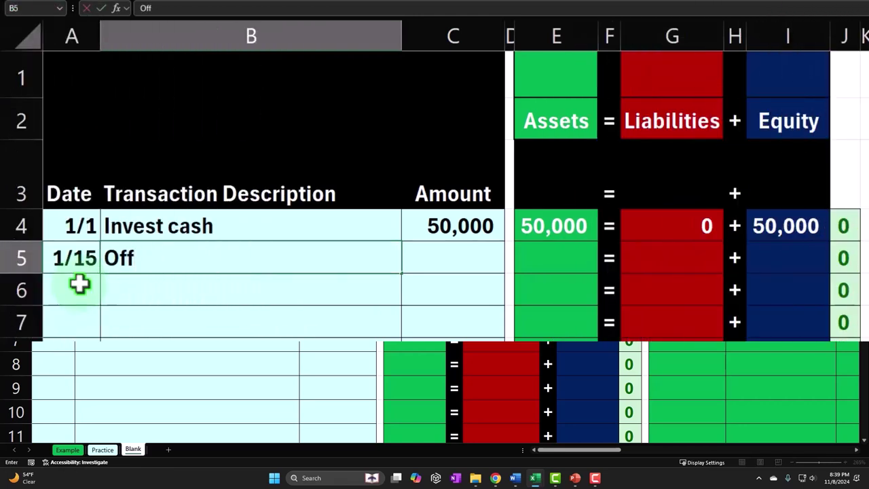
pyautogui.press('BackSpace')
pyautogui.press('BackSpace')
pyautogui.press('BackSpace')
pyautogui.press('BackSpace')
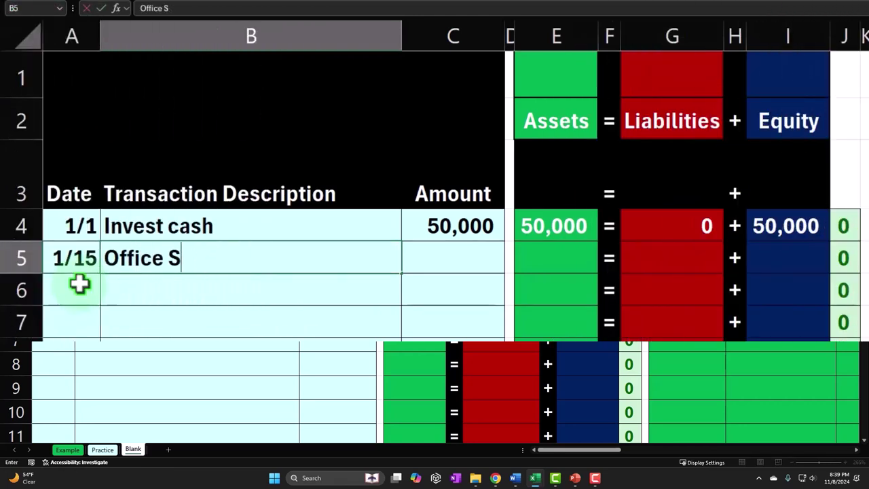
pyautogui.write('supple')
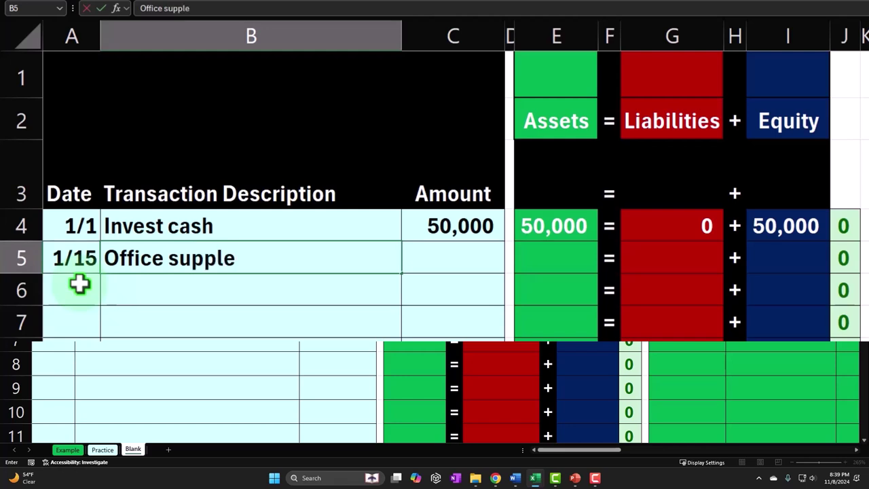
pyautogui.press('BackSpace')
pyautogui.write('ies on accoubnt')
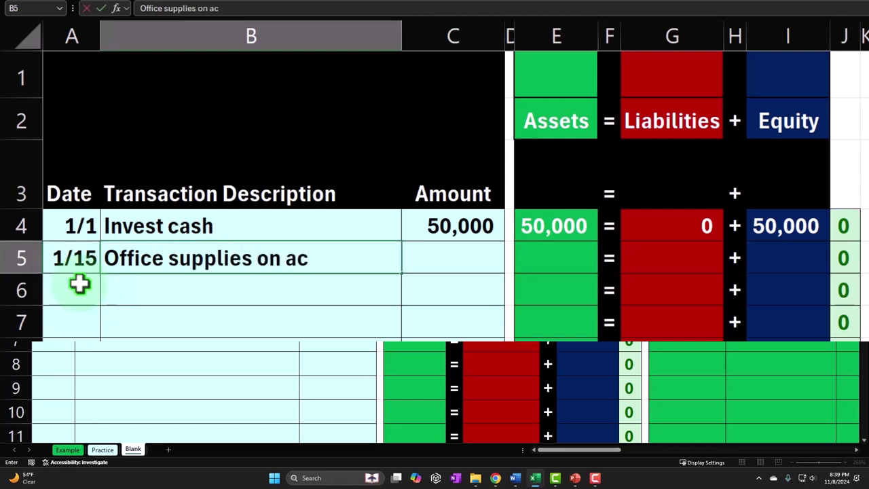
pyautogui.press('BackSpace')
pyautogui.press('BackSpace')
pyautogui.press('BackSpace')
pyautogui.write('nt')
pyautogui.press('Return')
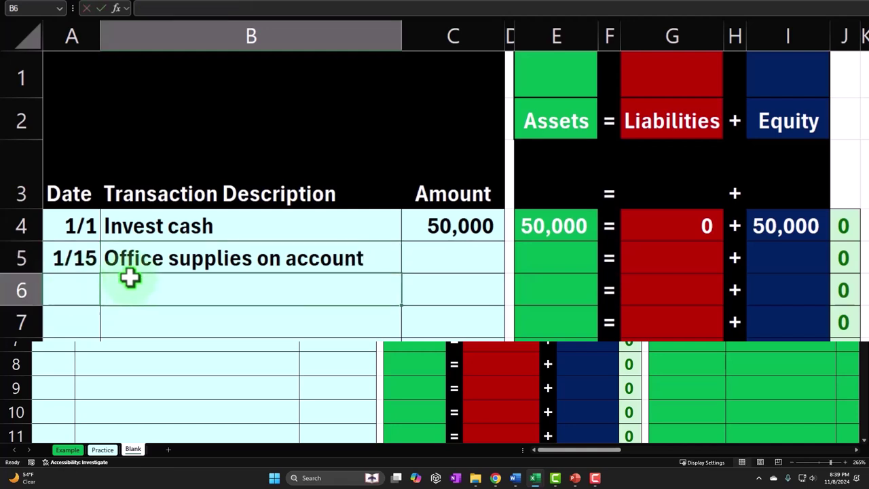
pyautogui.click(548, 122)
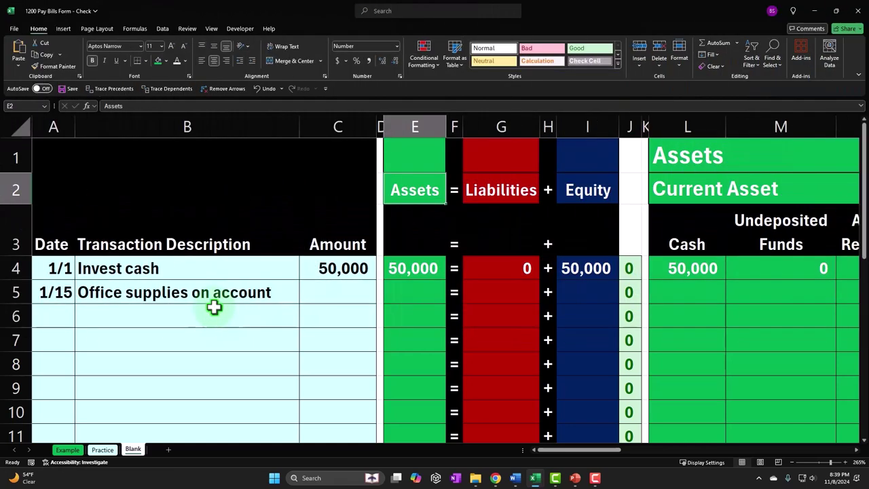
# - Review the Liabilities, Equity and Assets headings above the 1/15 row
pyautogui.click(487, 189)
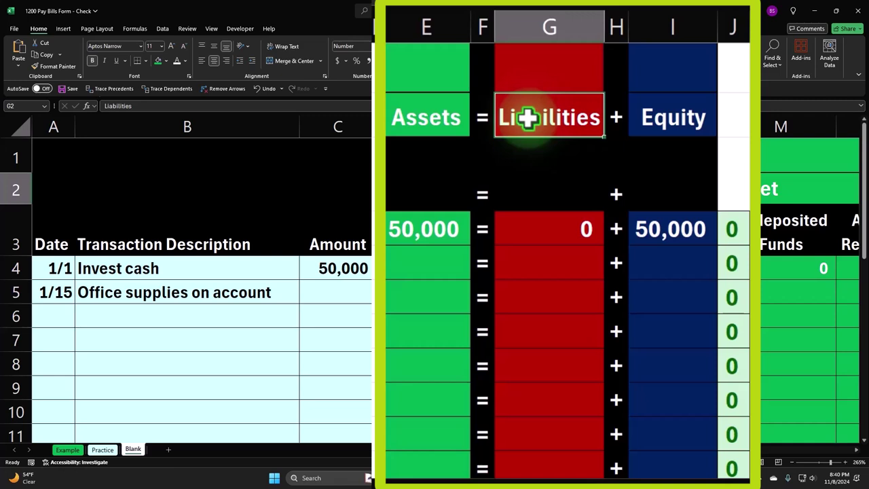
pyautogui.press('Right')
pyautogui.press('Right')
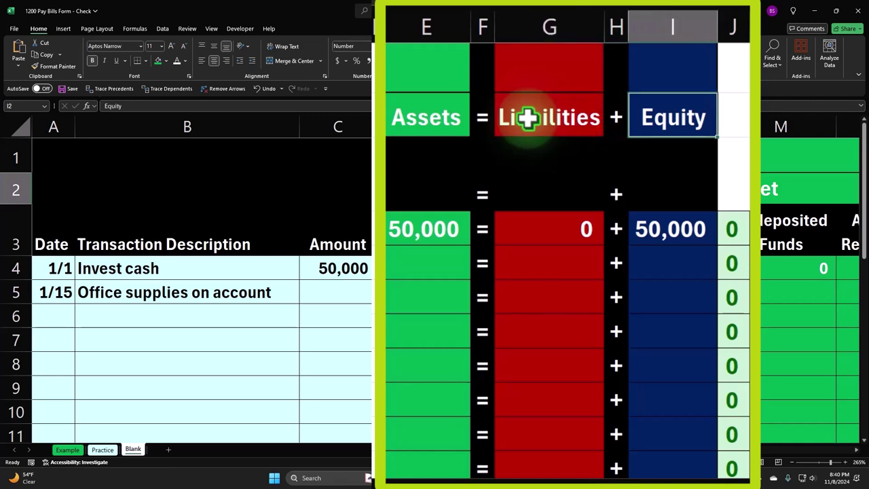
pyautogui.press('Left')
pyautogui.press('Left')
pyautogui.press('Left')
pyautogui.press('Left')
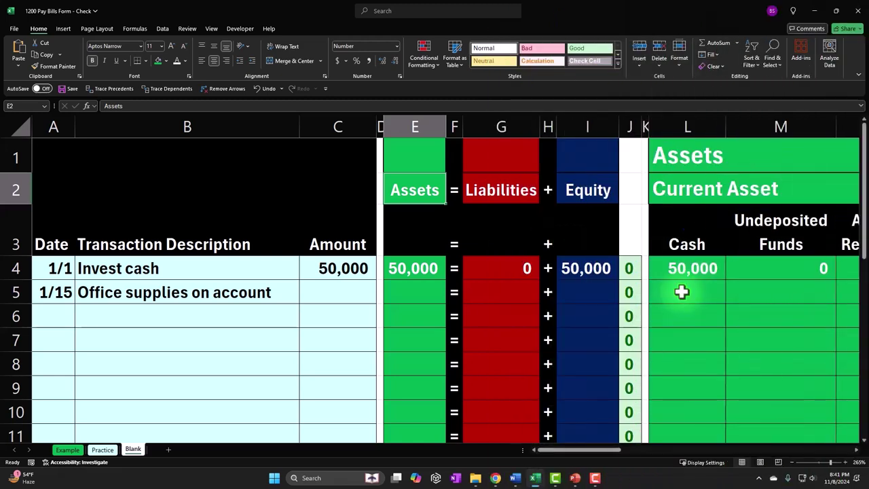
# - Link the row 5 Account Payable cell S5 to the amount with =C5
pyautogui.click(247, 347)
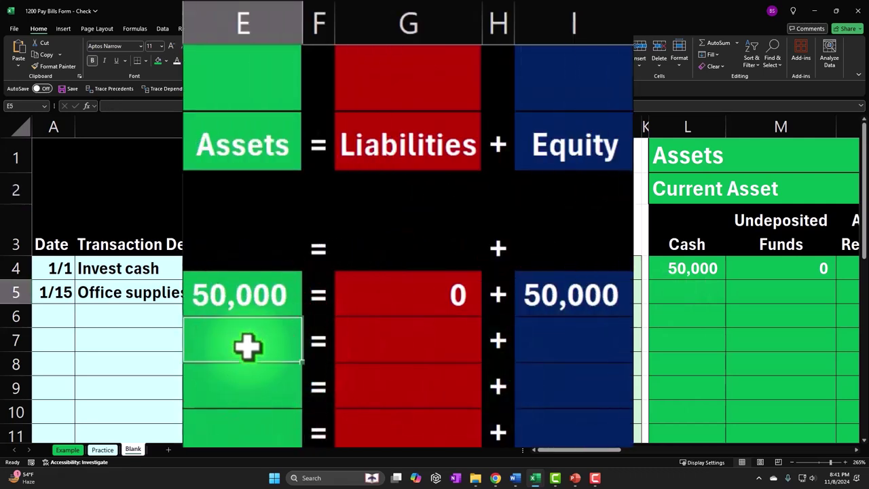
pyautogui.press('Right')
pyautogui.press('Right')
pyautogui.press('Right')
pyautogui.press('Right')
pyautogui.press('Right')
pyautogui.press('Right')
pyautogui.press('Right')
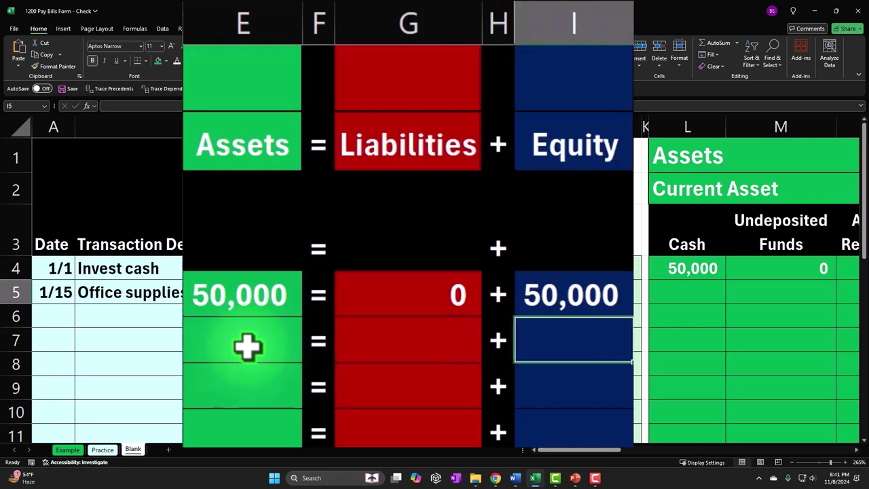
pyautogui.press('Right')
pyautogui.press('Right')
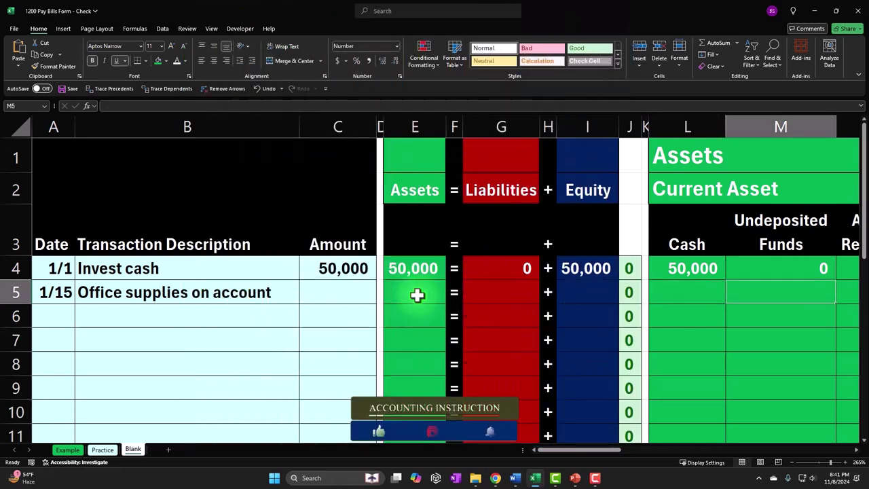
pyautogui.press('Right')
pyautogui.press('Right')
pyautogui.press('Right')
pyautogui.press('Right')
pyautogui.press('Right')
pyautogui.press('Right')
pyautogui.press('Right')
pyautogui.press('Right')
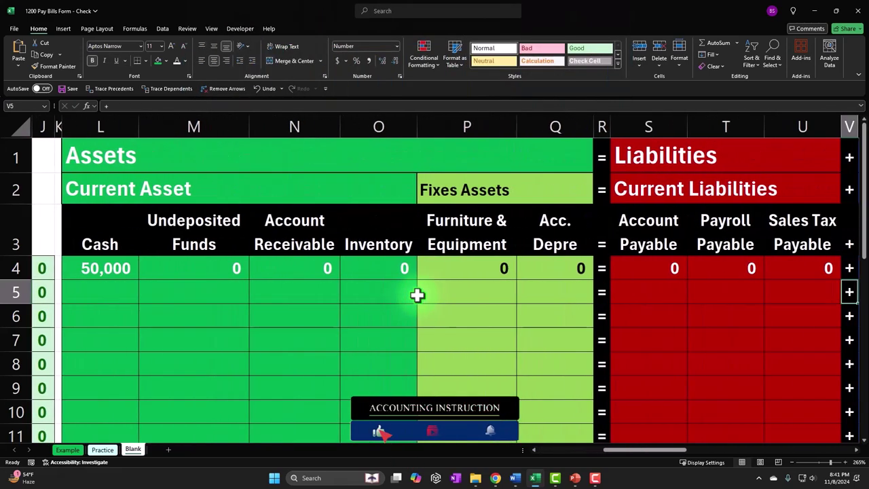
pyautogui.press('Left')
pyautogui.press('Left')
pyautogui.press('Left')
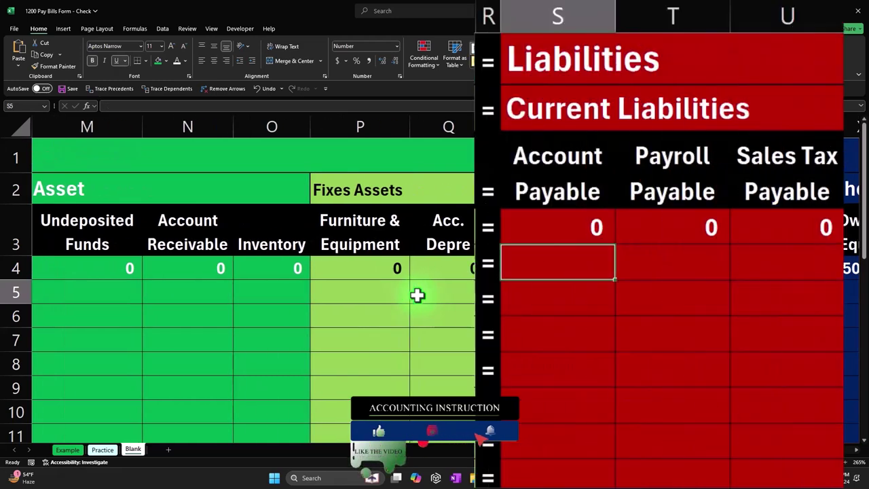
pyautogui.write('=')
pyautogui.press('Left')
pyautogui.press('Left')
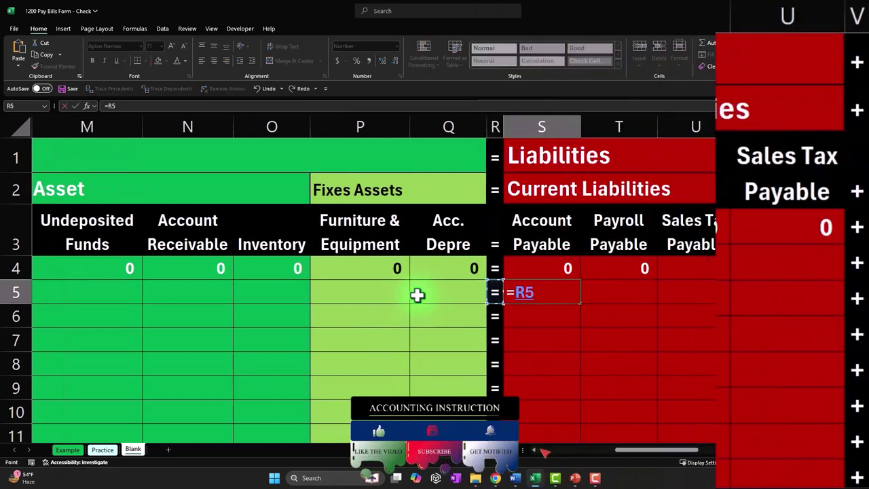
pyautogui.press('Left')
pyautogui.press('Left')
pyautogui.press('Left')
pyautogui.press('Left')
pyautogui.press('Left')
pyautogui.press('Left')
pyautogui.press('Left')
pyautogui.press('Left')
pyautogui.press('Left')
pyautogui.press('Left')
pyautogui.press('Left')
pyautogui.press('Left')
pyautogui.press('Left')
pyautogui.press('Left')
pyautogui.press('Left')
pyautogui.press('Left')
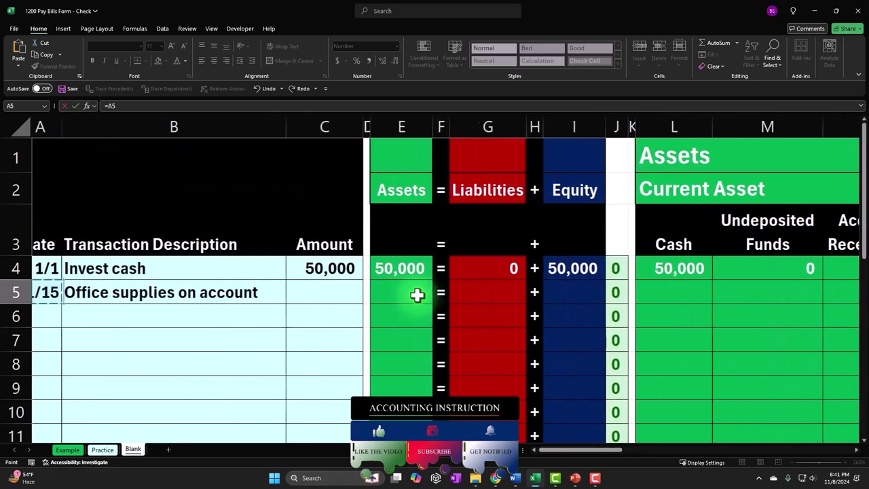
pyautogui.press('Right')
pyautogui.press('Right')
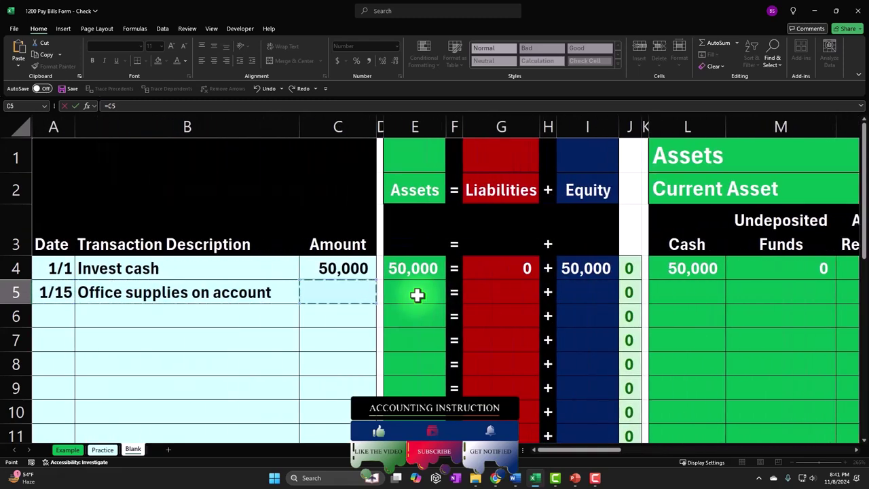
pyautogui.press('Return')
pyautogui.press('Left')
pyautogui.press('Left')
pyautogui.press('Left')
pyautogui.press('Left')
pyautogui.press('Left')
pyautogui.press('Left')
pyautogui.press('Left')
pyautogui.press('Left')
pyautogui.press('Left')
pyautogui.press('Left')
pyautogui.press('Left')
pyautogui.press('Left')
pyautogui.press('Left')
pyautogui.press('Left')
pyautogui.press('Left')
pyautogui.press('Left')
pyautogui.press('Left')
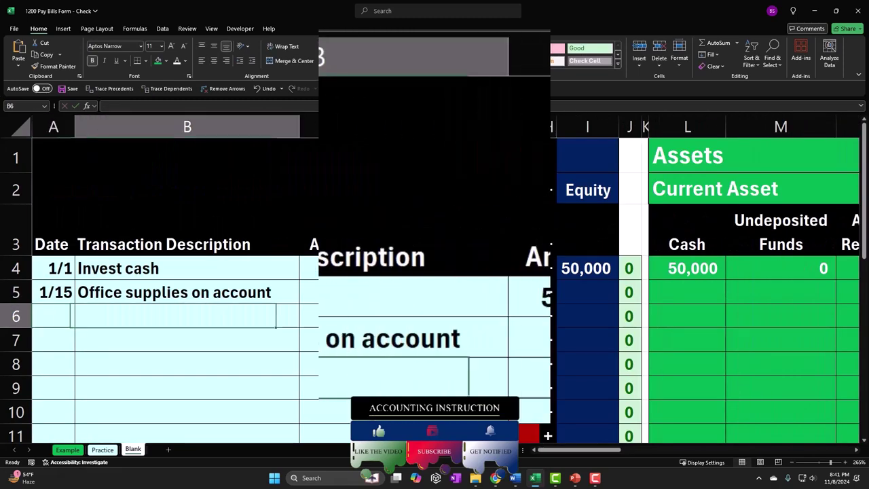
# - Enter 750 as the 1/15 amount in C5 so Account Payable shows 750
pyautogui.click(338, 292)
pyautogui.write('750')
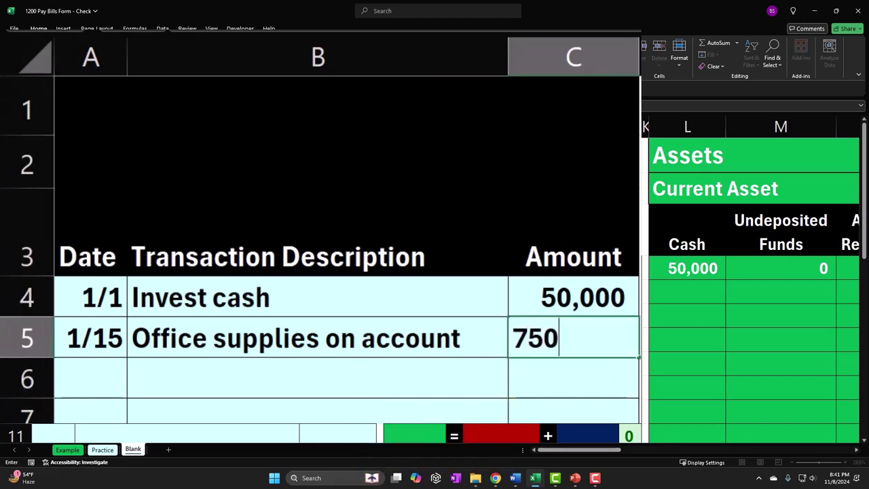
pyautogui.press('Return')
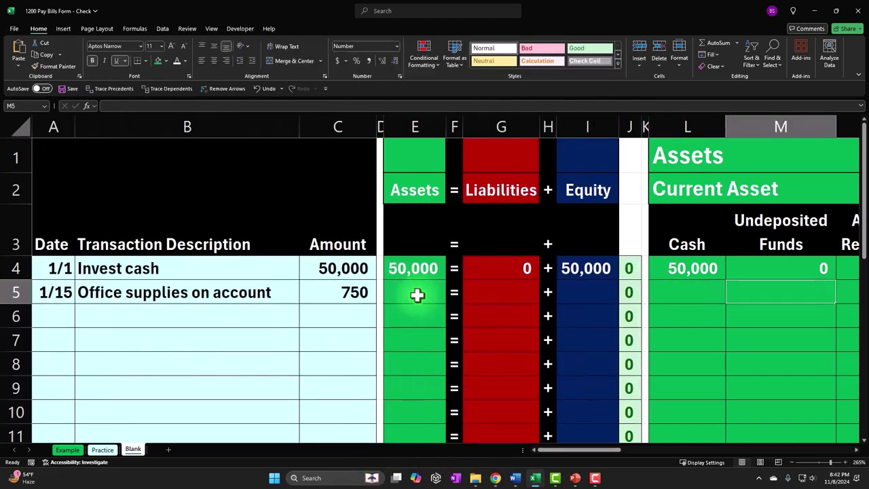
pyautogui.press('Right')
pyautogui.press('Right')
pyautogui.press('Right')
pyautogui.press('Right')
pyautogui.press('Right')
pyautogui.press('Right')
pyautogui.press('Right')
pyautogui.press('Right')
pyautogui.press('Left')
pyautogui.press('Left')
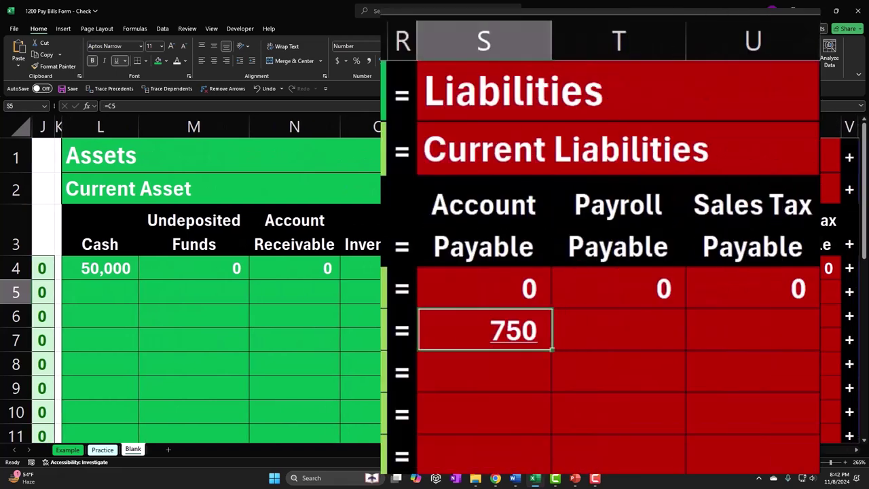
pyautogui.press('Right')
pyautogui.press('Right')
pyautogui.press('Right')
pyautogui.press('Right')
pyautogui.press('Right')
pyautogui.press('Right')
pyautogui.press('Right')
pyautogui.press('Right')
pyautogui.press('Right')
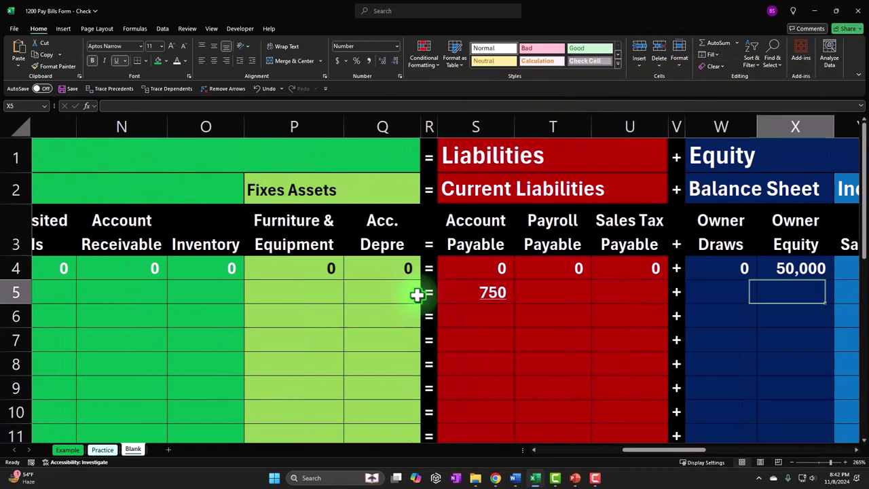
# - Enter the amount formula in the row 4 Office Supplies cell, then undo it
pyautogui.press('Right')
pyautogui.press('Right')
pyautogui.press('Right')
pyautogui.press('Right')
pyautogui.press('Right')
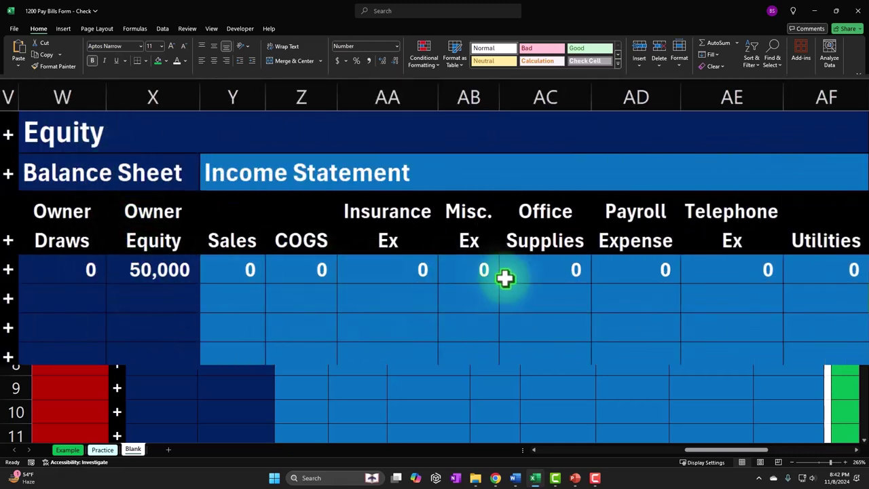
pyautogui.click(578, 272)
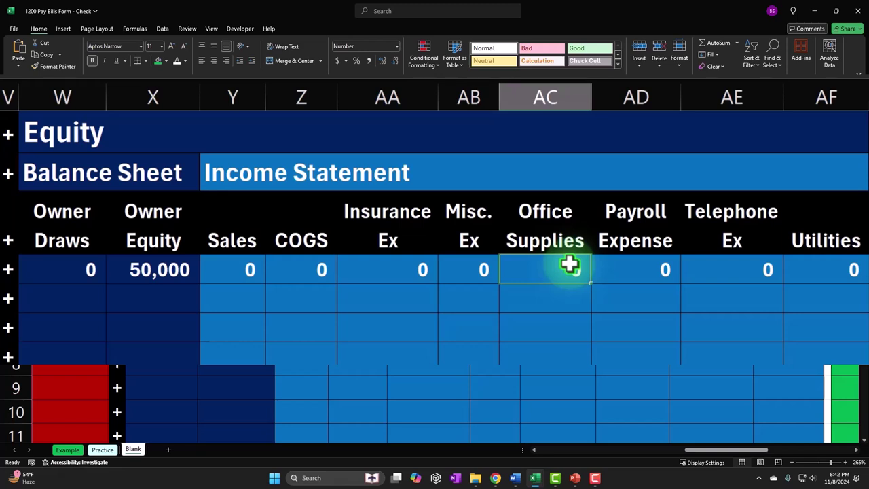
pyautogui.write('=')
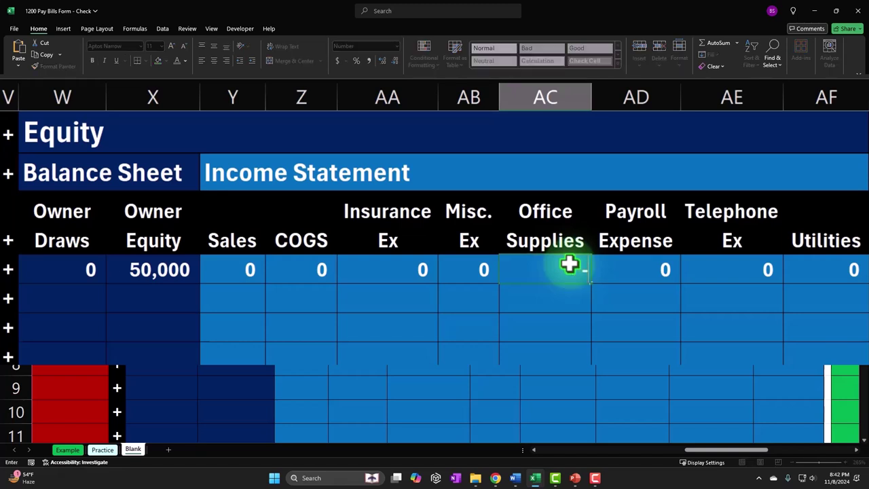
pyautogui.press('Left')
pyautogui.press('Left')
pyautogui.press('Left')
pyautogui.press('Left')
pyautogui.press('Left')
pyautogui.press('Left')
pyautogui.press('Left')
pyautogui.press('Left')
pyautogui.press('Left')
pyautogui.press('Left')
pyautogui.press('Left')
pyautogui.press('Left')
pyautogui.press('Left')
pyautogui.press('Left')
pyautogui.press('Left')
pyautogui.press('Left')
pyautogui.press('Left')
pyautogui.press('Left')
pyautogui.press('Left')
pyautogui.press('Left')
pyautogui.press('Left')
pyautogui.press('Left')
pyautogui.press('Left')
pyautogui.press('Left')
pyautogui.press('Left')
pyautogui.press('Left')
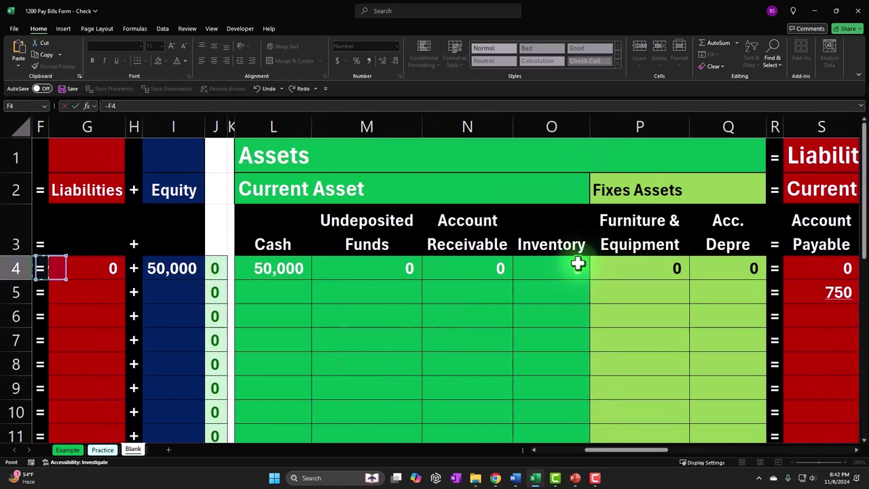
pyautogui.press('Down')
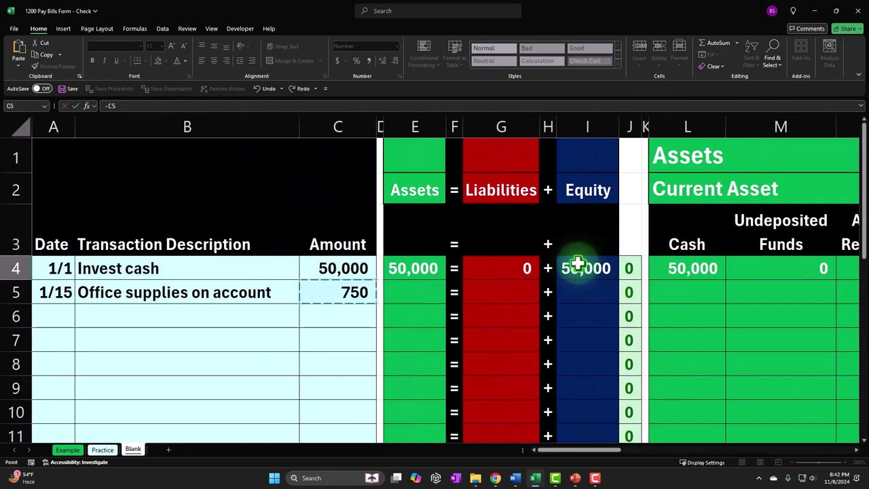
pyautogui.press('Return')
pyautogui.press('Up')
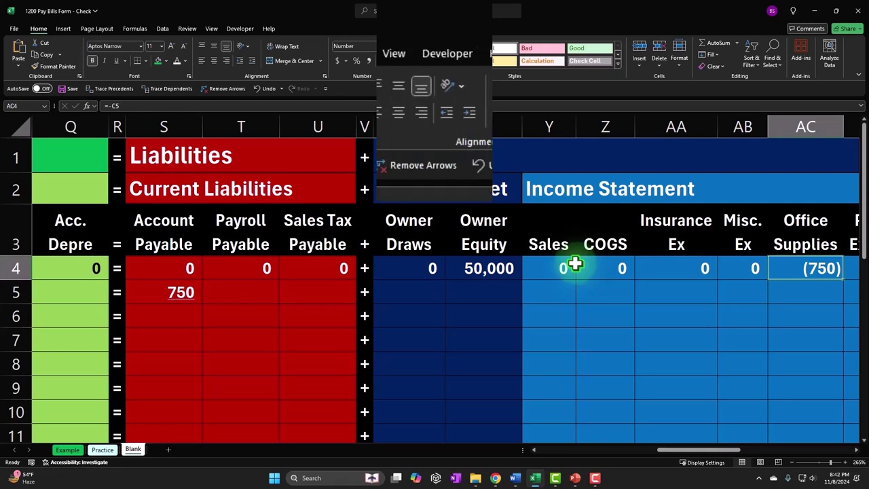
pyautogui.click(265, 89)
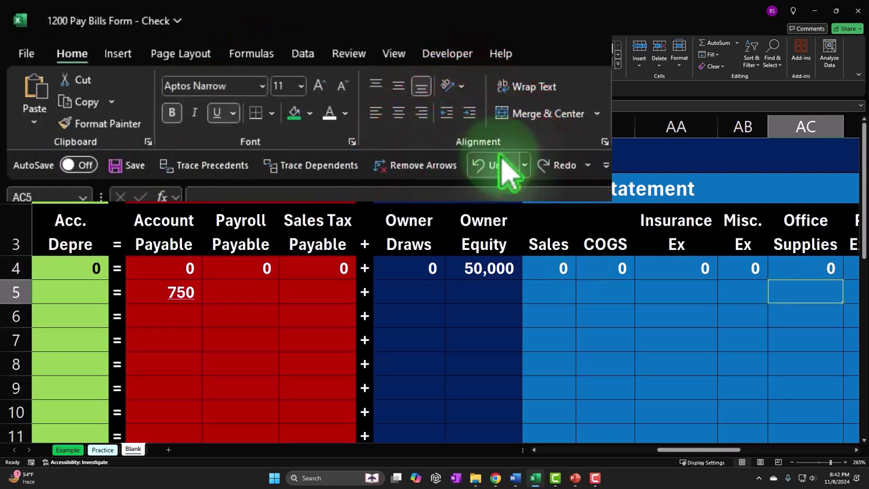
# - Enter =-C5 in the row 5 Office Supplies cell so it shows (750)
pyautogui.write('=-')
pyautogui.press('Left')
pyautogui.press('Left')
pyautogui.press('Left')
pyautogui.press('Left')
pyautogui.press('Left')
pyautogui.press('Left')
pyautogui.press('Left')
pyautogui.press('Left')
pyautogui.press('Left')
pyautogui.press('Left')
pyautogui.press('Left')
pyautogui.press('Left')
pyautogui.press('Left')
pyautogui.press('Left')
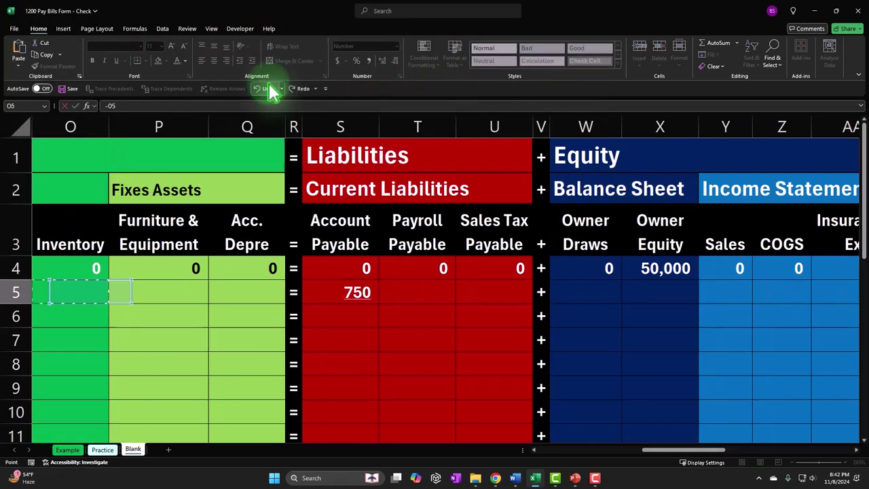
pyautogui.press('Left')
pyautogui.press('Left')
pyautogui.press('Left')
pyautogui.press('Left')
pyautogui.press('Left')
pyautogui.press('Left')
pyautogui.press('Left')
pyautogui.press('Left')
pyautogui.press('Left')
pyautogui.press('Left')
pyautogui.press('Left')
pyautogui.press('Left')
pyautogui.press('Return')
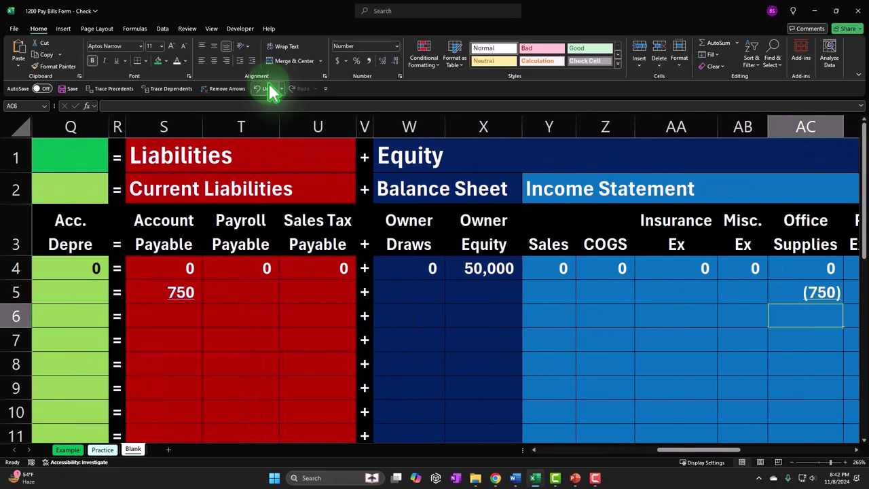
pyautogui.press('Right')
pyautogui.press('Right')
pyautogui.press('Up')
pyautogui.press('Left')
pyautogui.press('Left')
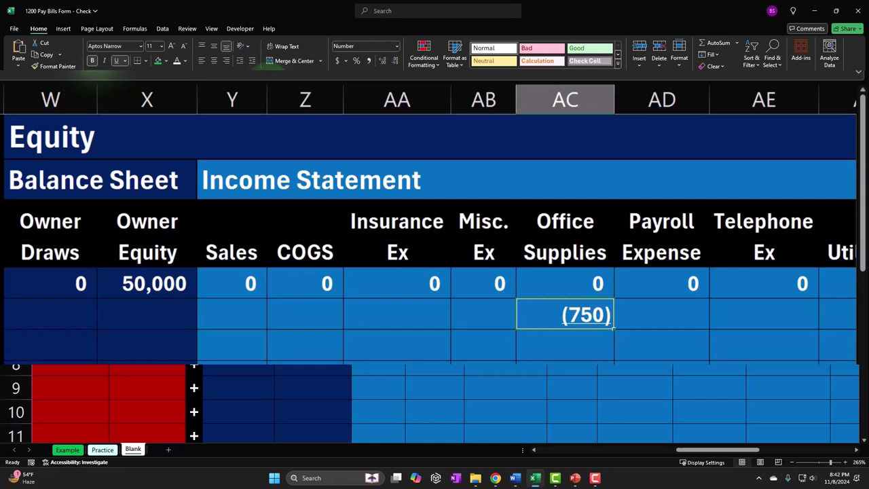
pyautogui.press('Left')
pyautogui.press('Left')
pyautogui.press('Left')
pyautogui.press('Left')
pyautogui.press('Left')
pyautogui.press('Left')
pyautogui.press('Left')
pyautogui.press('Left')
pyautogui.press('Left')
pyautogui.press('Left')
pyautogui.press('Left')
pyautogui.press('Left')
pyautogui.press('Left')
pyautogui.press('Left')
pyautogui.press('Left')
pyautogui.press('Left')
pyautogui.press('Left')
pyautogui.press('Left')
pyautogui.press('Left')
pyautogui.press('Left')
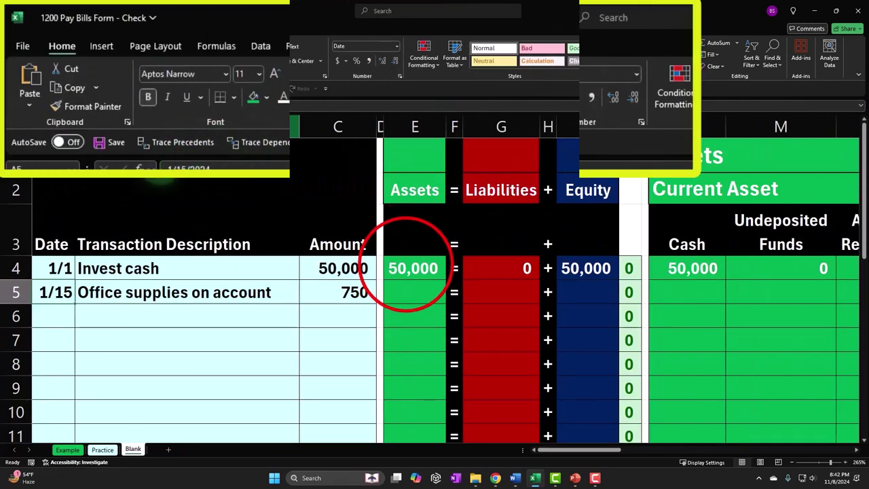
# - Copy the Assets, Liabilities and Equity total formulas from row 4 down to row 5
pyautogui.click(406, 265)
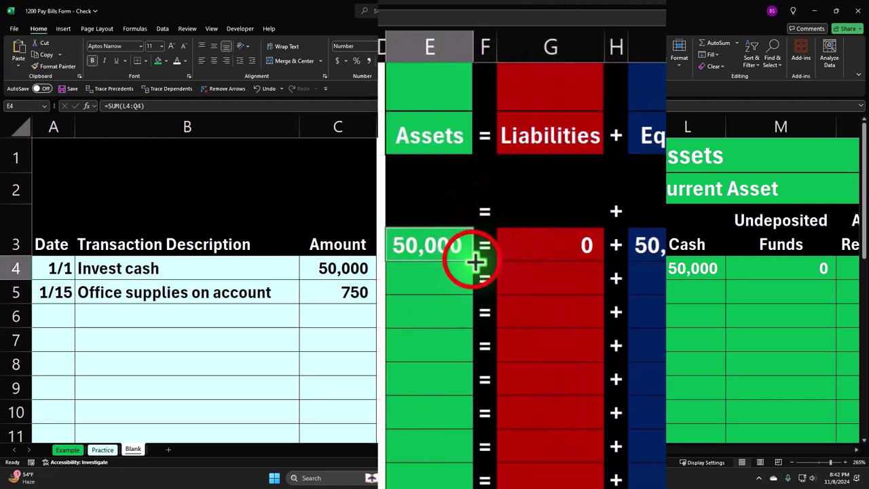
pyautogui.moveTo(472, 276); pyautogui.dragTo(471, 288)
pyautogui.click(578, 248)
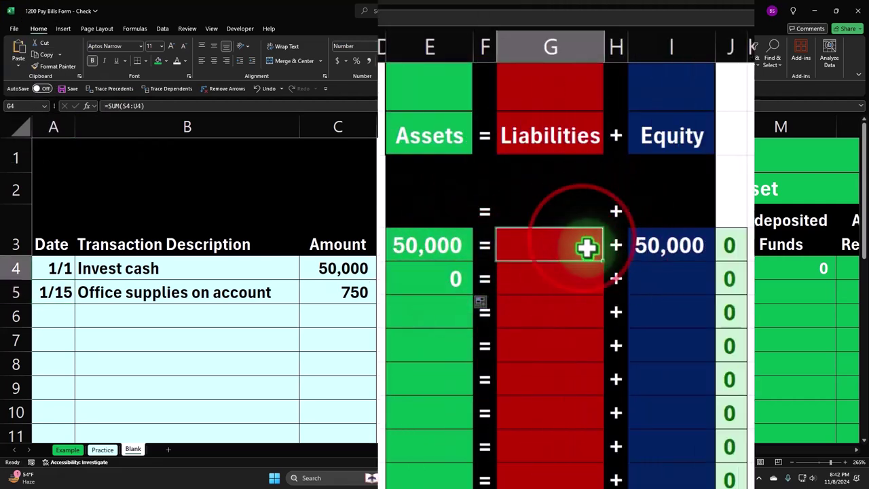
pyautogui.moveTo(604, 260); pyautogui.dragTo(572, 278)
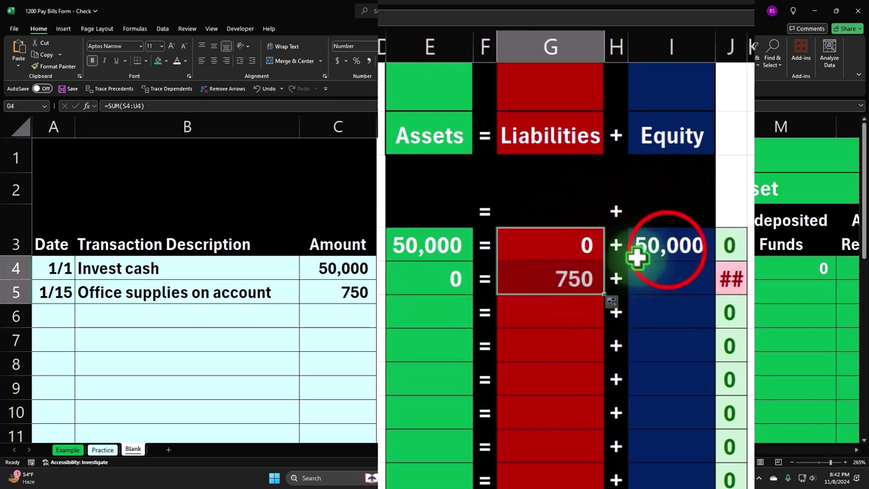
pyautogui.click(669, 248)
pyautogui.moveTo(715, 261); pyautogui.dragTo(711, 293)
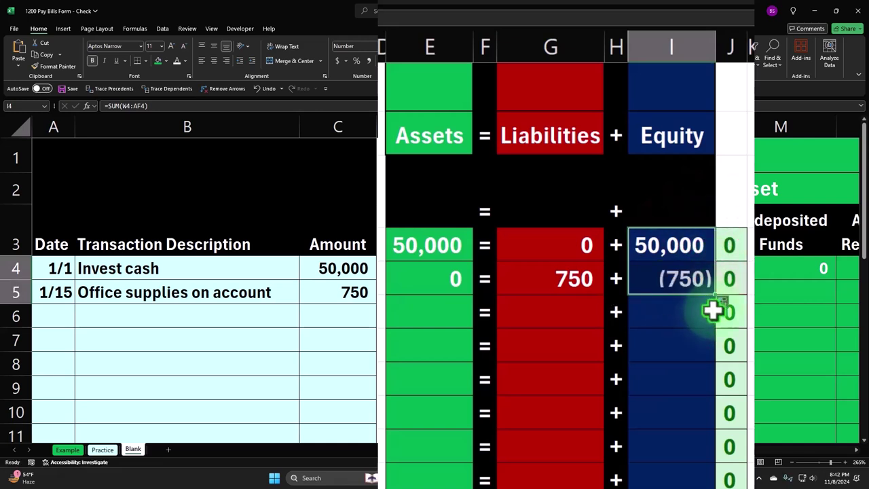
# - Check that the 1/15 Liabilities and Equity totals read 750 and (750)
pyautogui.moveTo(547, 140); pyautogui.dragTo(645, 131)
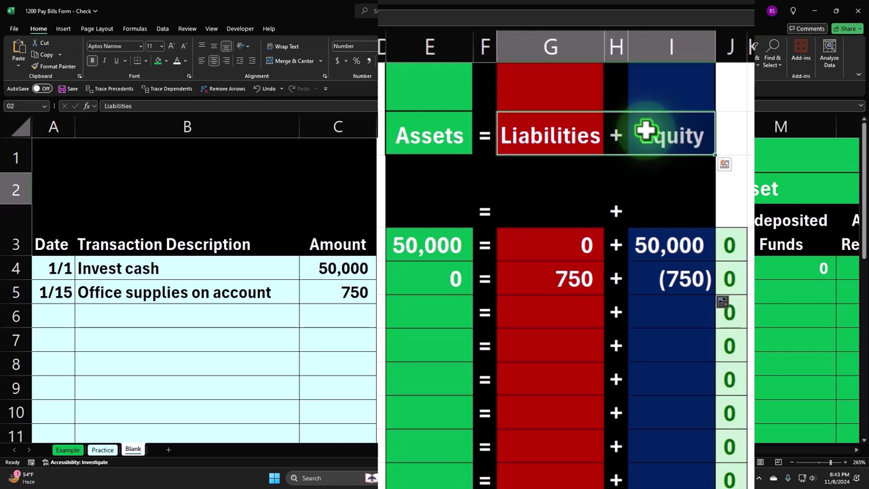
pyautogui.click(561, 279)
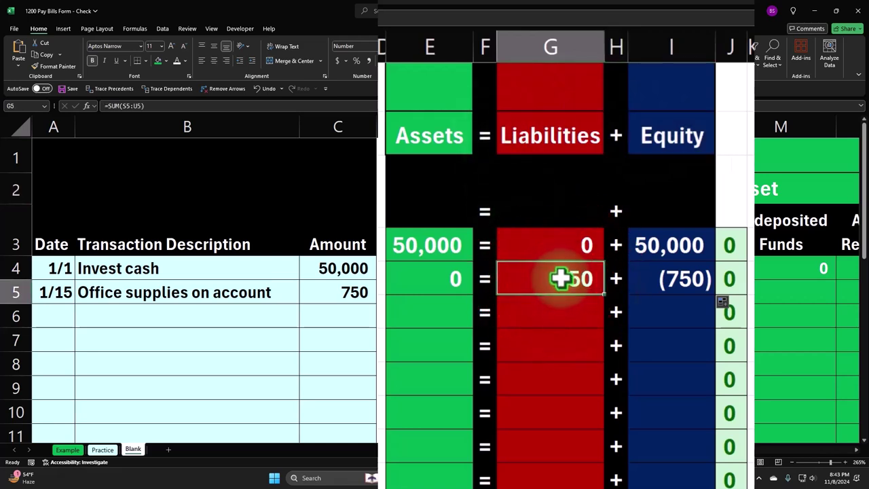
pyautogui.click(656, 273)
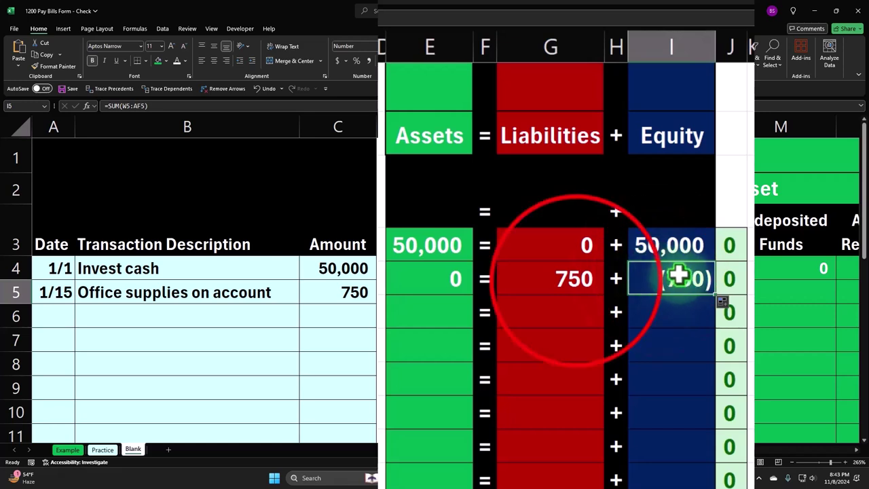
pyautogui.moveTo(577, 280); pyautogui.dragTo(681, 266)
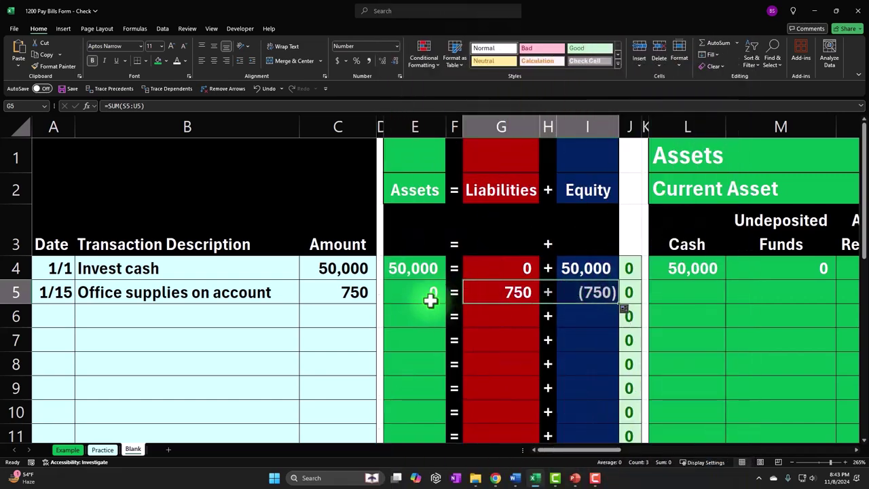
# - Enter 0 in each asset column of the 1/15 row, from Cash through Acc. Depre
pyautogui.click(713, 287)
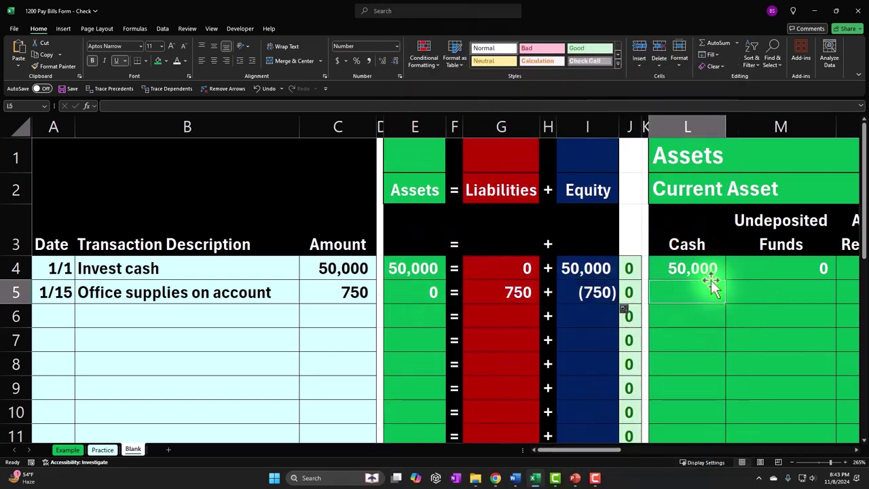
pyautogui.write('0')
pyautogui.press('Tab')
pyautogui.write('0')
pyautogui.press('Tab')
pyautogui.write('0')
pyautogui.press('Tab')
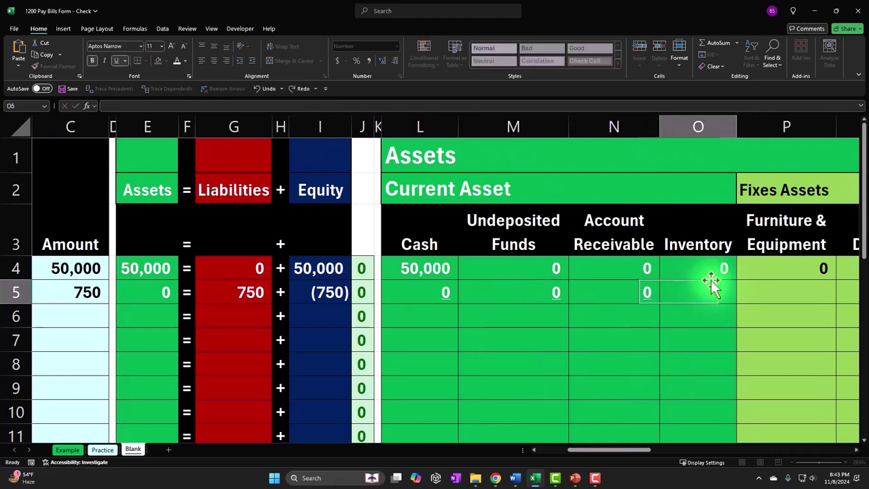
pyautogui.write('0')
pyautogui.press('Tab')
pyautogui.write('0')
pyautogui.press('Tab')
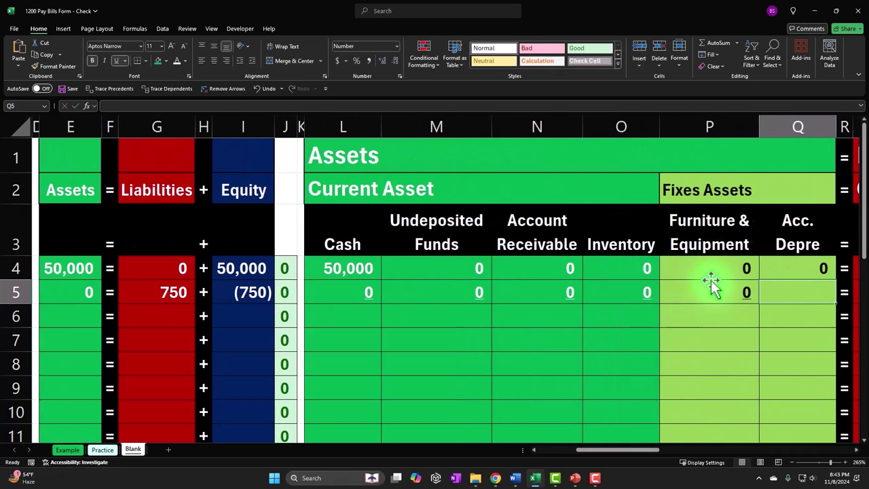
pyautogui.write('0')
pyautogui.press('Tab')
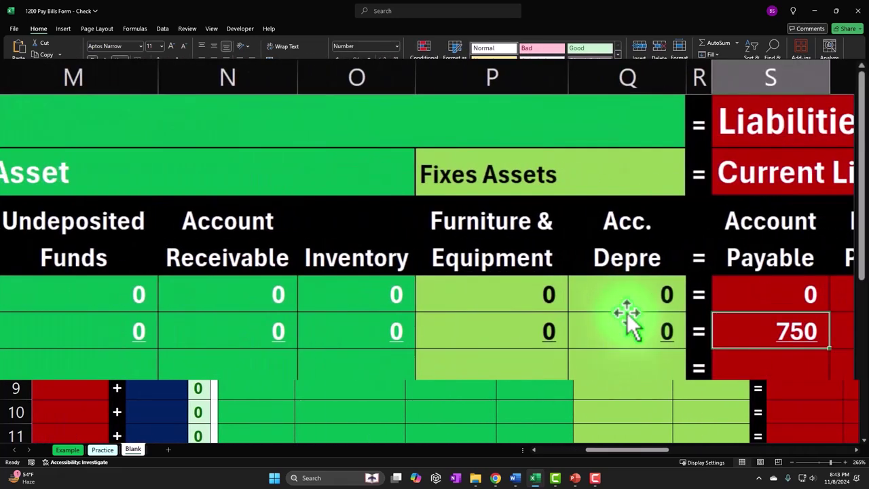
# - Enter 0 from Payroll Payable through Utilities, skipping Office Supplies at (750)
pyautogui.press('Tab')
pyautogui.write('0')
pyautogui.press('Tab')
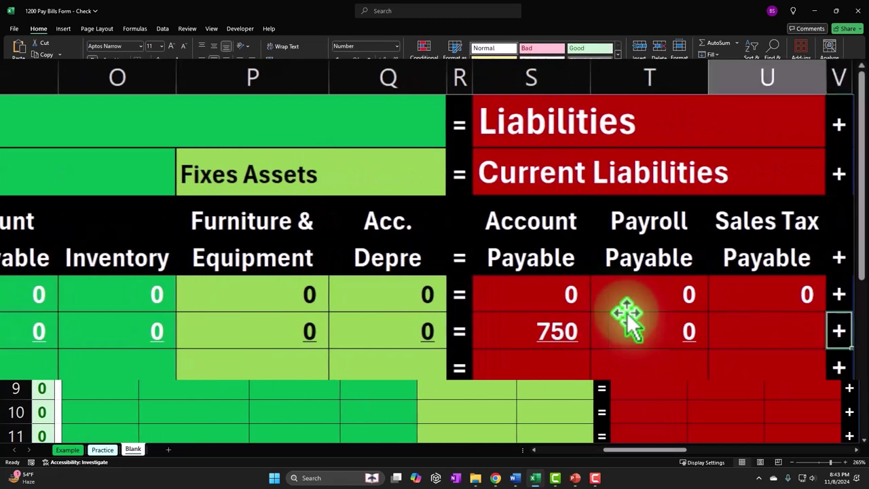
pyautogui.write('0')
pyautogui.press('Tab')
pyautogui.press('Tab')
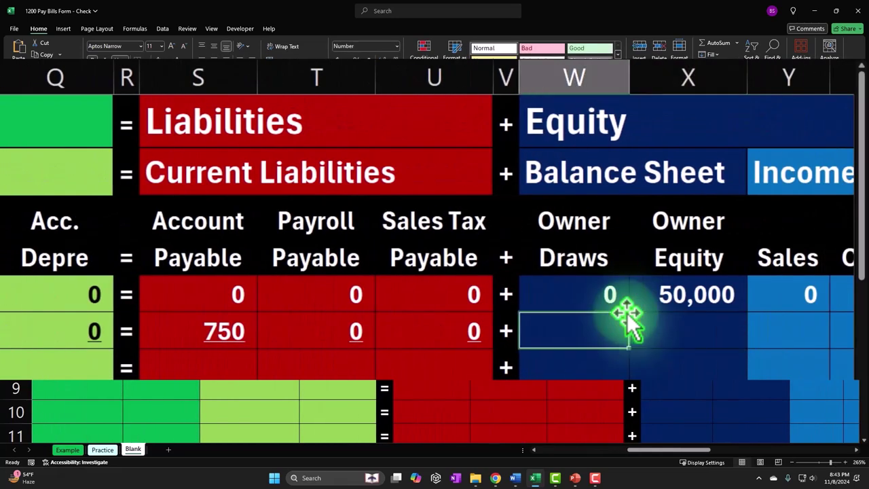
pyautogui.write('0')
pyautogui.press('Tab')
pyautogui.press('Tab')
pyautogui.press('Tab')
pyautogui.write('0')
pyautogui.press('Tab')
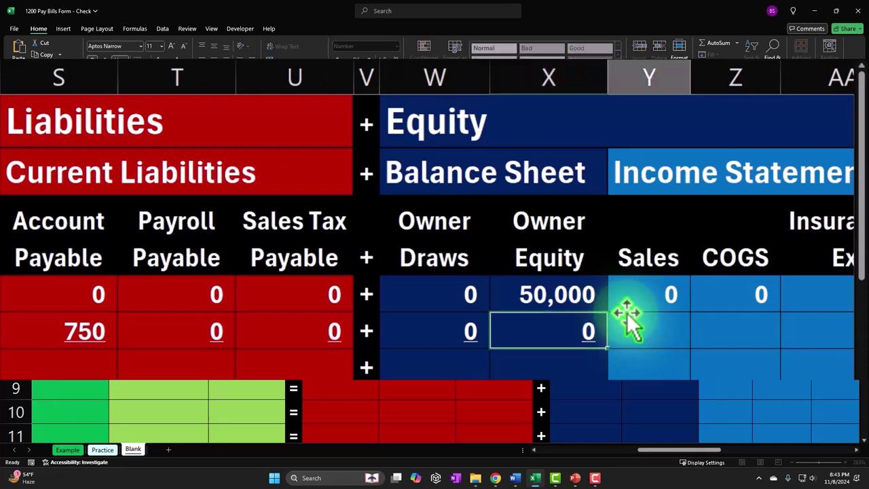
pyautogui.write('0')
pyautogui.press('Tab')
pyautogui.write('0')
pyautogui.press('Tab')
pyautogui.write('0')
pyautogui.press('Tab')
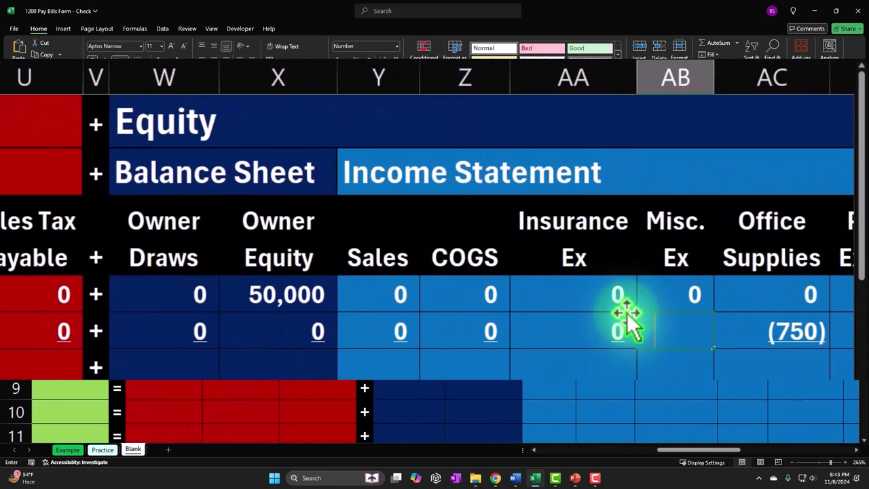
pyautogui.write('0')
pyautogui.press('Tab')
pyautogui.press('Tab')
pyautogui.write('0')
pyautogui.hotkey('ctrl', 'Return')
pyautogui.press('Tab')
pyautogui.write('0')
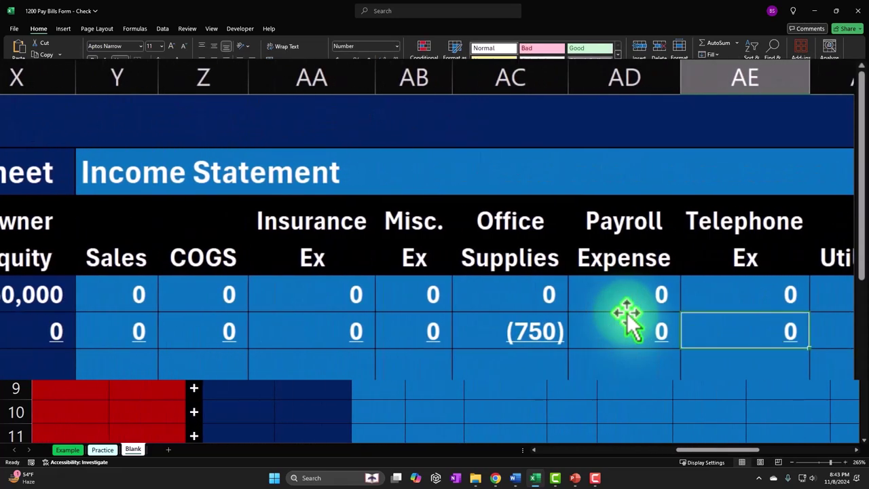
pyautogui.press('Tab')
pyautogui.write('0')
pyautogui.press('Tab')
pyautogui.press('Tab')
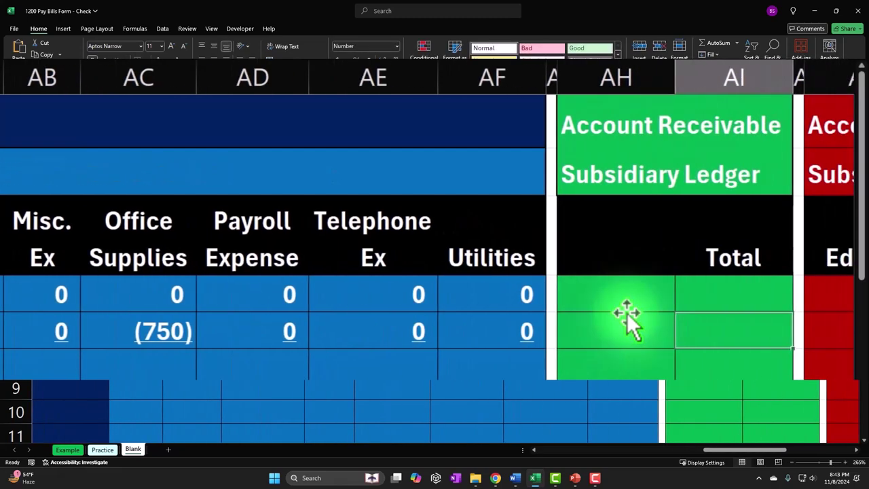
pyautogui.press('Tab')
pyautogui.press('Tab')
pyautogui.press('Tab')
pyautogui.press('Tab')
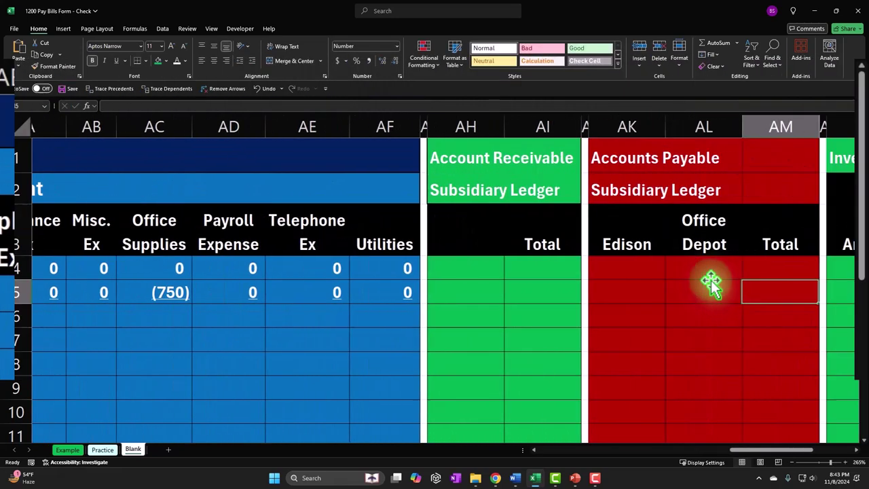
# - Clear the Edison vendor heading in the Accounts Payable ledger
pyautogui.click(707, 284)
pyautogui.press('Up')
pyautogui.press('Left')
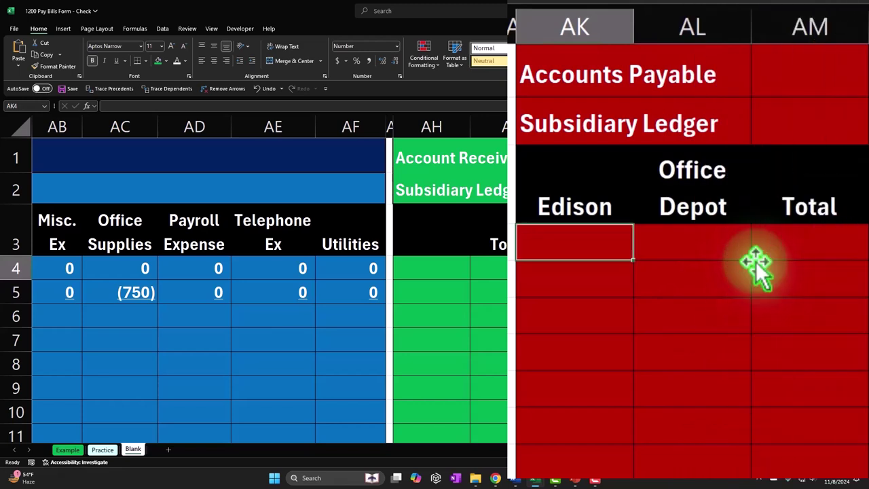
pyautogui.press('Up')
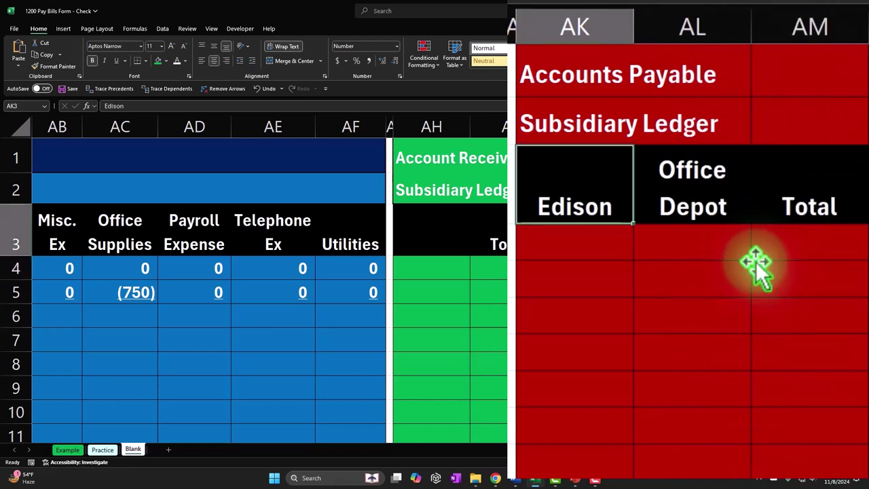
pyautogui.press('Delete')
# - Link the 1/15 Office Depot cell to the 750 amount in C5
pyautogui.press('Down')
pyautogui.press('Right')
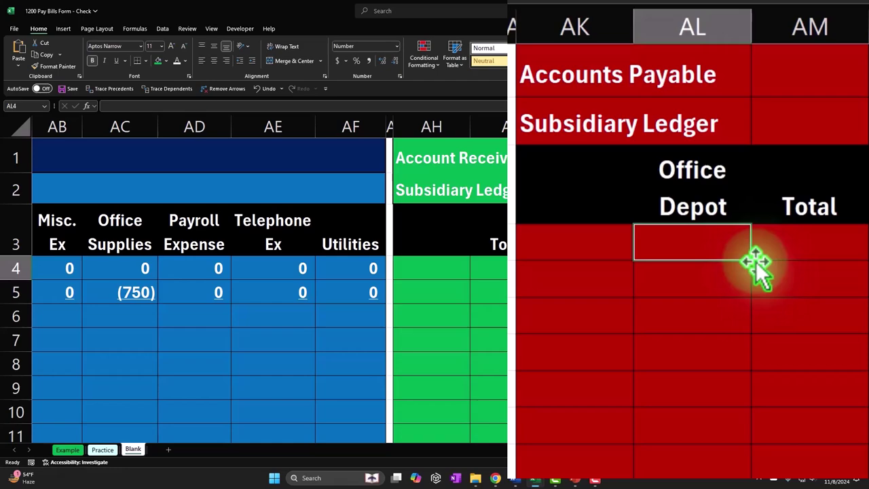
pyautogui.write('=')
pyautogui.press('Left')
pyautogui.press('Left')
pyautogui.press('Left')
pyautogui.press('Left')
pyautogui.press('Left')
pyautogui.press('Left')
pyautogui.press('Left')
pyautogui.press('Left')
pyautogui.press('Left')
pyautogui.press('Left')
pyautogui.press('Left')
pyautogui.press('Left')
pyautogui.press('Left')
pyautogui.press('Left')
pyautogui.press('Left')
pyautogui.press('Left')
pyautogui.press('Left')
pyautogui.press('Left')
pyautogui.press('Left')
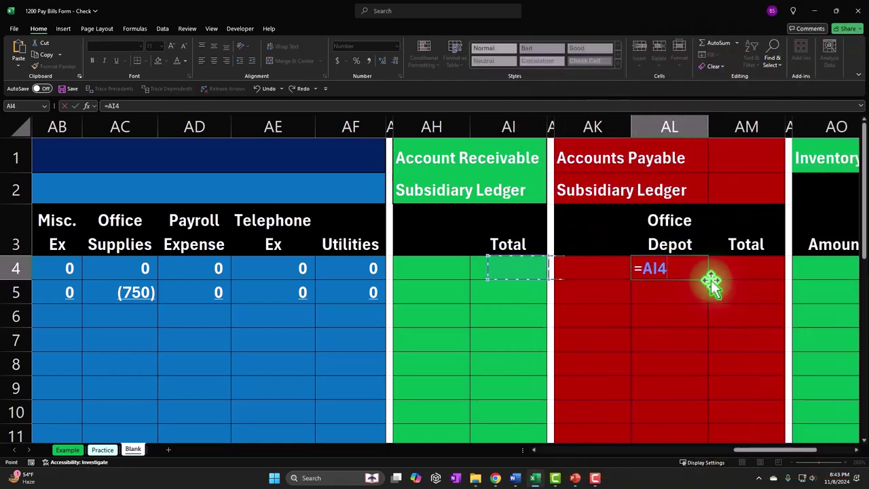
pyautogui.press('Left')
pyautogui.press('Left')
pyautogui.press('Left')
pyautogui.press('Left')
pyautogui.press('Left')
pyautogui.press('Left')
pyautogui.press('Left')
pyautogui.press('Left')
pyautogui.press('Left')
pyautogui.press('Left')
pyautogui.press('Left')
pyautogui.press('Left')
pyautogui.press('Left')
pyautogui.press('Left')
pyautogui.press('Left')
pyautogui.press('Left')
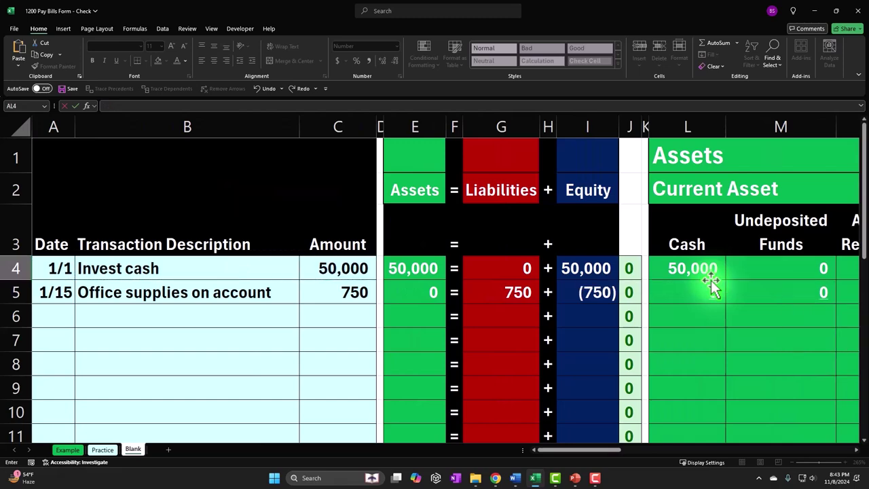
pyautogui.press('Return')
pyautogui.write('=')
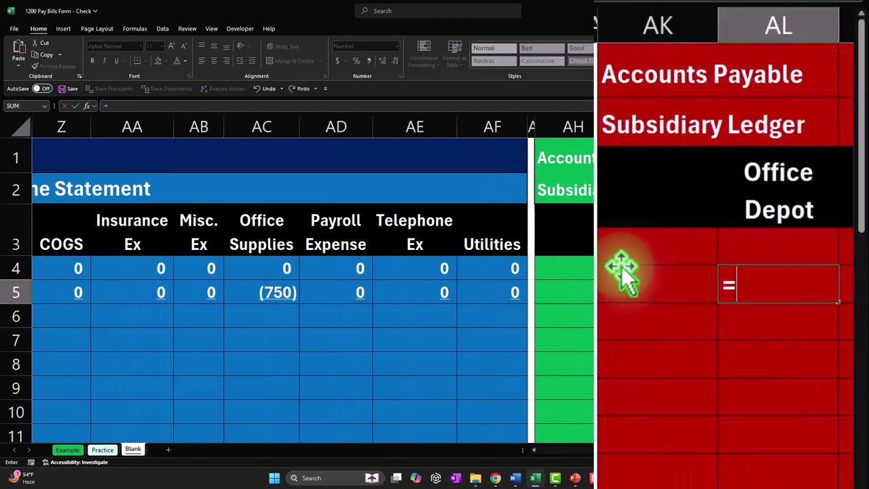
pyautogui.press('Left')
pyautogui.press('Left')
pyautogui.press('Left')
pyautogui.press('Left')
pyautogui.press('Left')
pyautogui.press('Left')
pyautogui.press('Left')
pyautogui.press('Left')
pyautogui.press('Left')
pyautogui.press('Left')
pyautogui.press('Left')
pyautogui.press('Left')
pyautogui.press('Left')
pyautogui.press('Left')
pyautogui.press('Left')
pyautogui.press('Left')
pyautogui.press('Left')
pyautogui.press('Left')
pyautogui.press('Left')
pyautogui.press('Left')
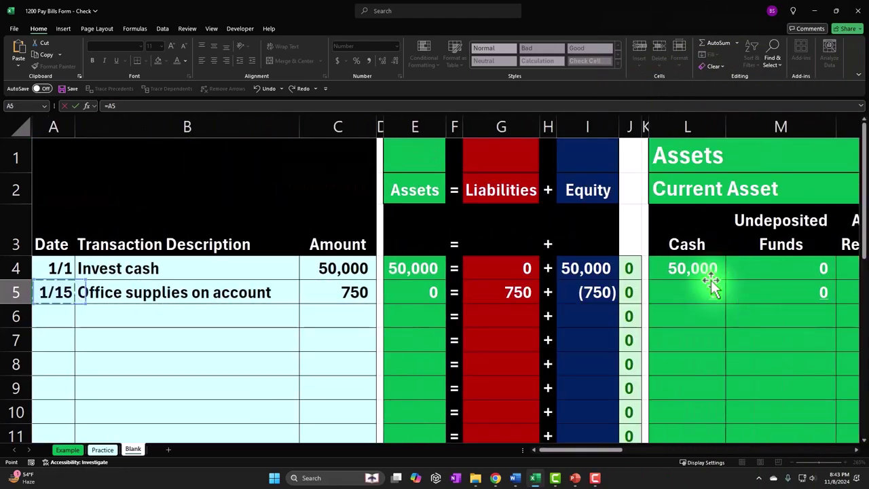
pyautogui.press('Right')
pyautogui.press('Right')
pyautogui.press('Return')
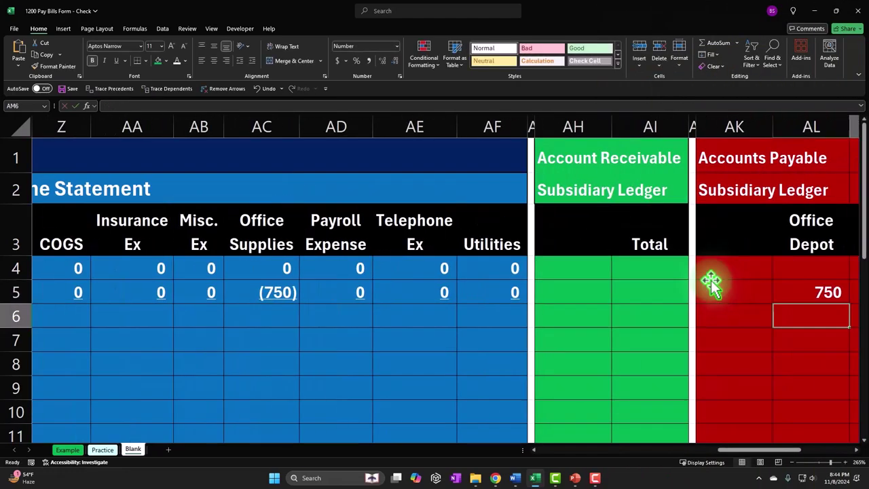
# - Enter =AM4+SUM(AK5:AL5) in AM5 so the Accounts Payable running Total shows 750
pyautogui.press('Right')
pyautogui.press('Right')
pyautogui.press('Right')
pyautogui.press('Right')
pyautogui.press('Left')
pyautogui.press('Left')
pyautogui.press('Left')
pyautogui.press('Up')
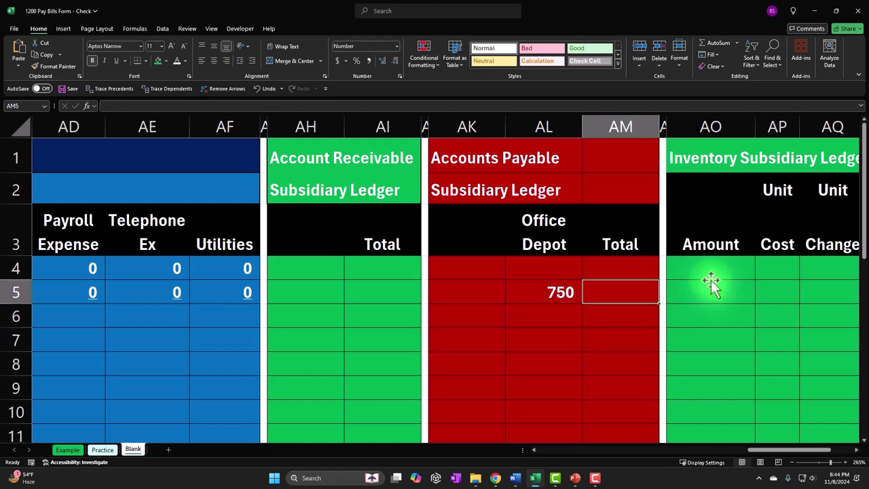
pyautogui.write('=')
pyautogui.press('Up')
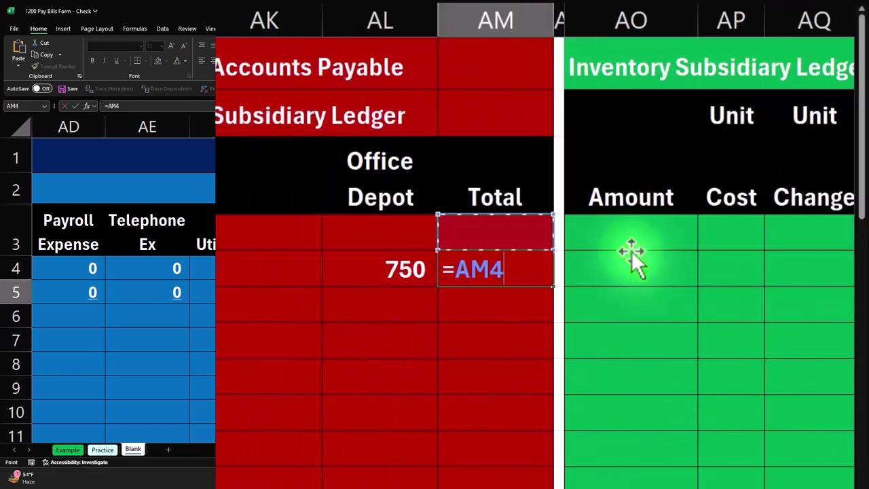
pyautogui.write('+sum(')
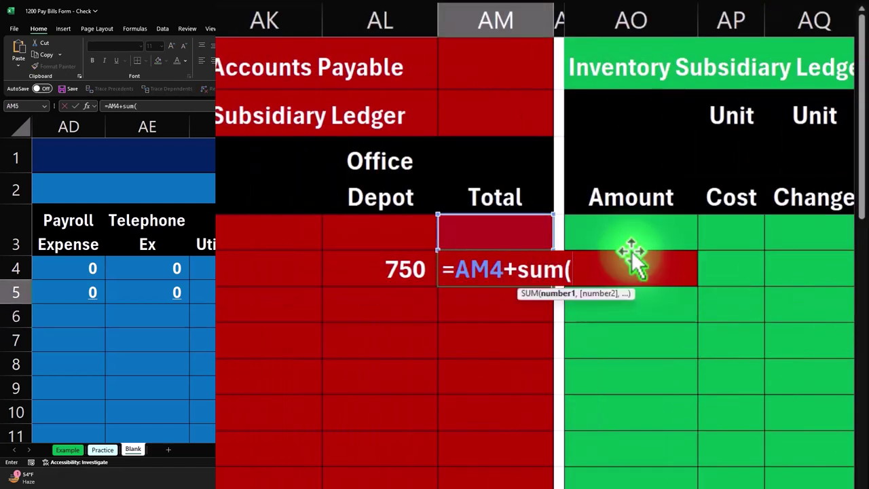
pyautogui.press('Left')
pyautogui.hotkey('shift', 'Left')
pyautogui.write(')')
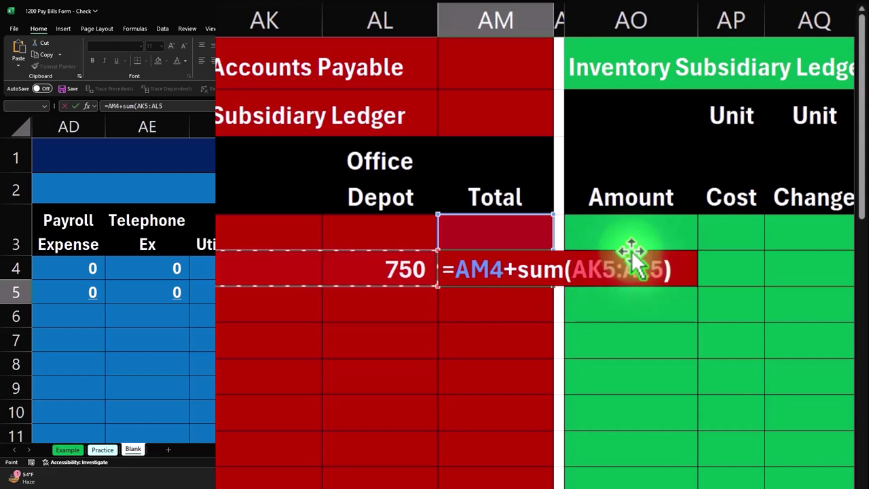
pyautogui.press('Return')
pyautogui.click(533, 272)
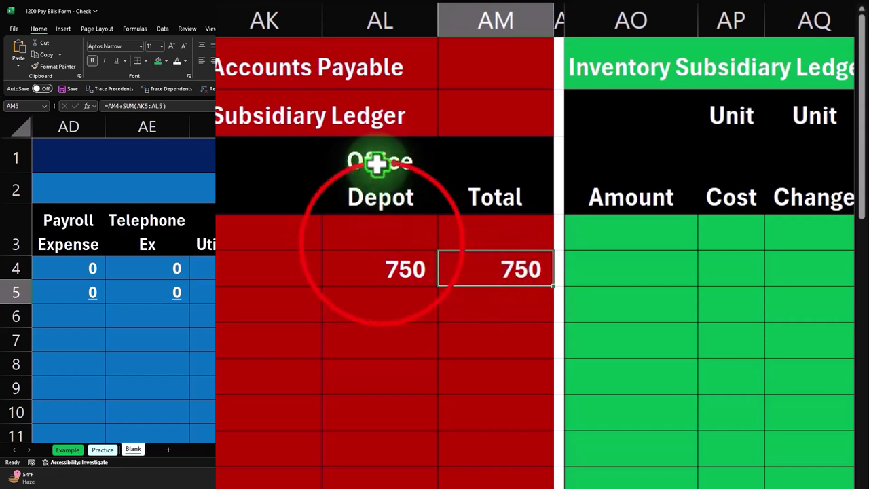
pyautogui.moveTo(382, 238); pyautogui.dragTo(361, 389)
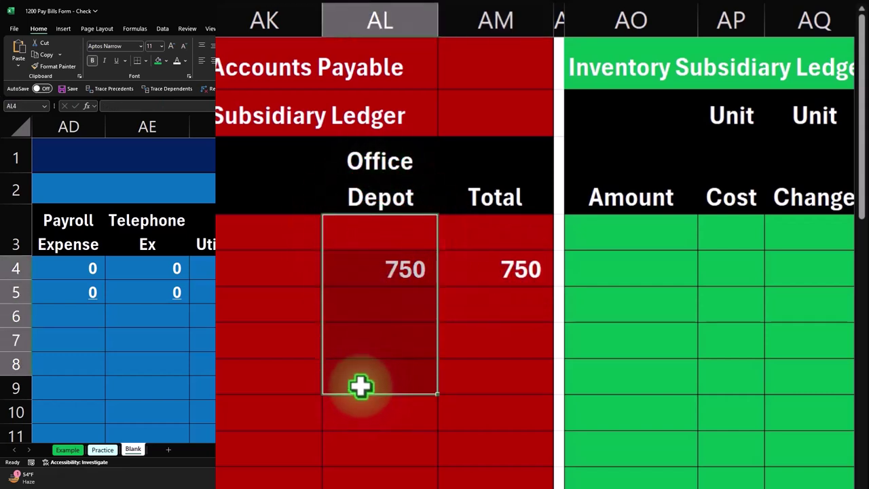
pyautogui.click(390, 270)
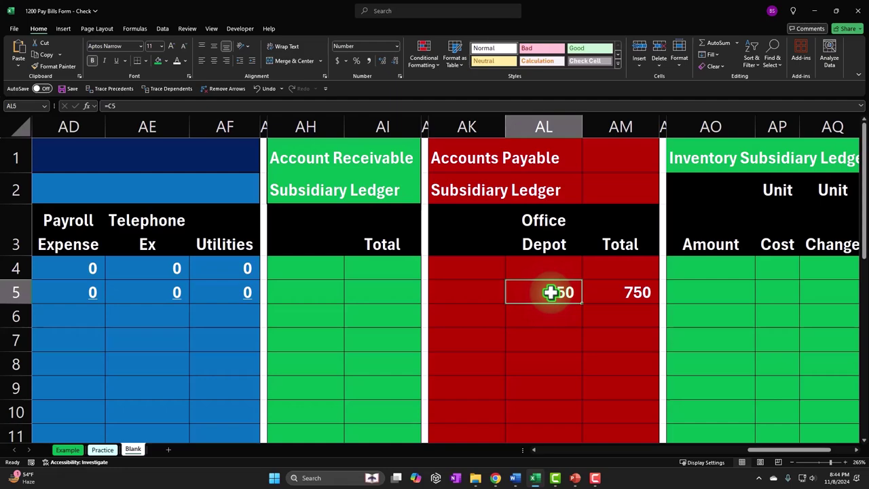
# - Label row 6 'Balance' in column A
pyautogui.press('Left')
pyautogui.press('Left')
pyautogui.press('Left')
pyautogui.press('Left')
pyautogui.press('Left')
pyautogui.press('Left')
pyautogui.press('Left')
pyautogui.press('Left')
pyautogui.press('Left')
pyautogui.press('Left')
pyautogui.press('Left')
pyautogui.press('Left')
pyautogui.press('Left')
pyautogui.press('Left')
pyautogui.press('Left')
pyautogui.press('Left')
pyautogui.press('Left')
pyautogui.press('Left')
pyautogui.press('Left')
pyautogui.press('Left')
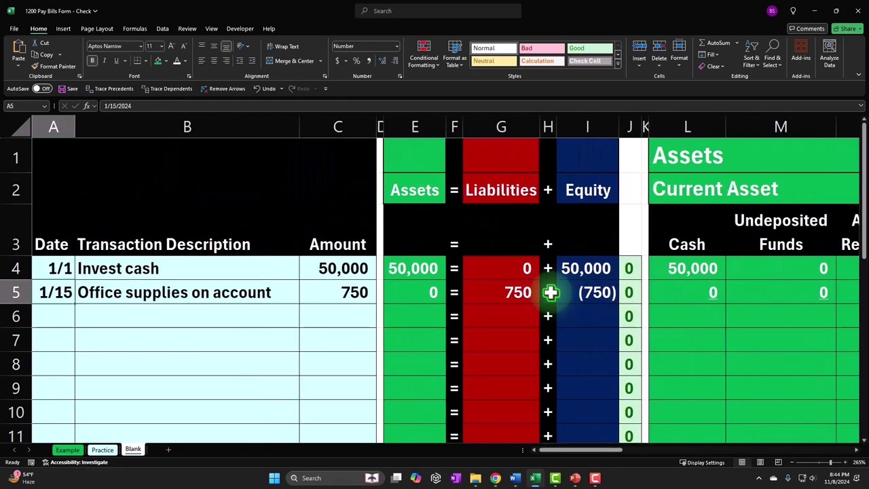
pyautogui.press('Down')
pyautogui.write('Balanc')
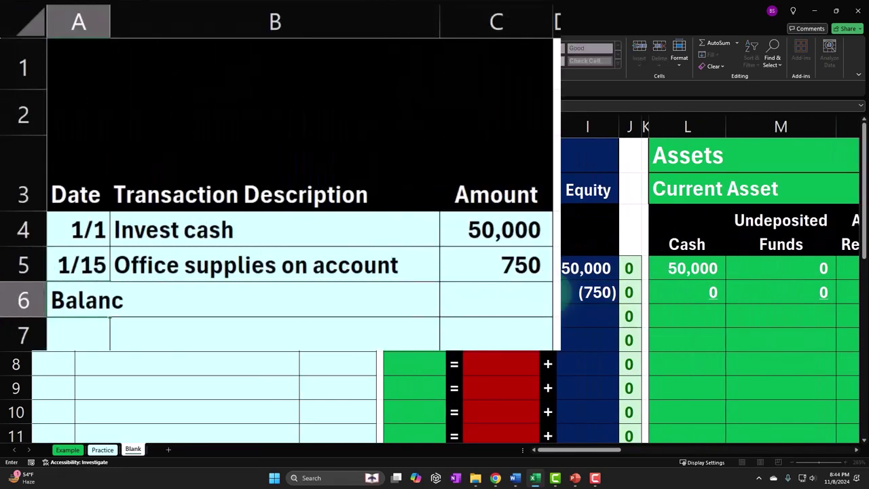
pyautogui.press('Right')
pyautogui.press('Right')
pyautogui.press('Right')
pyautogui.press('Right')
pyautogui.press('Right')
pyautogui.press('Right')
pyautogui.press('Right')
pyautogui.press('Right')
pyautogui.press('Right')
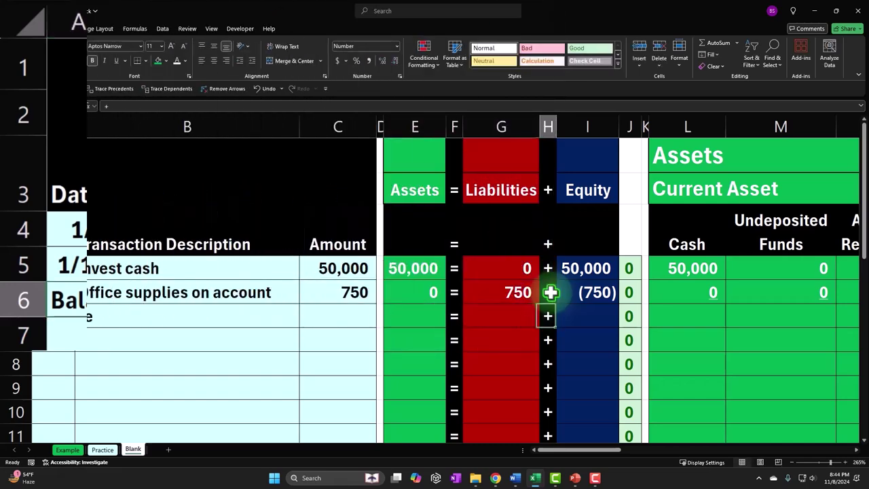
# - Undo a stray 0 entry, then sum the Cash column in L6 for a 50,000 balance
pyautogui.press('Right')
pyautogui.press('Right')
pyautogui.press('Right')
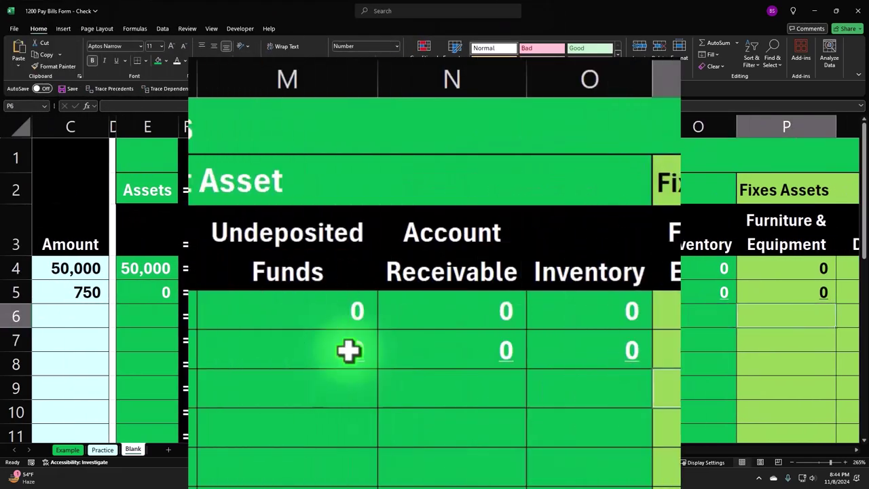
pyautogui.press('Left')
pyautogui.press('Left')
pyautogui.write('0')
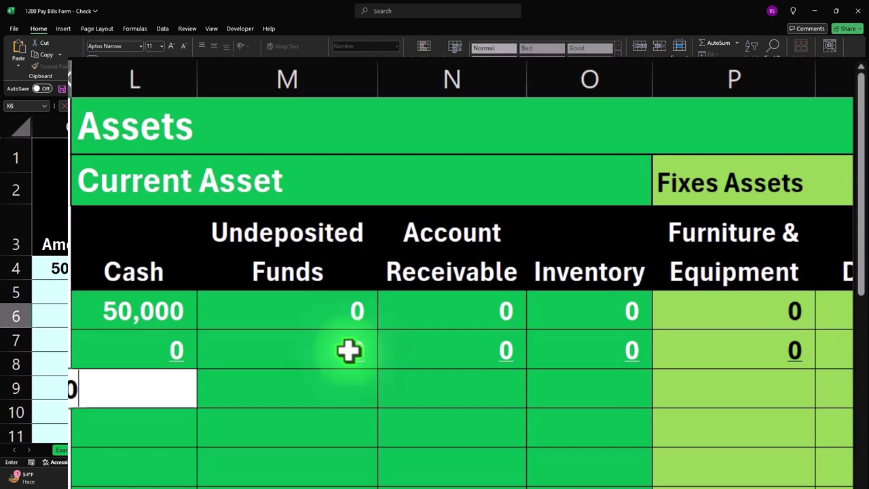
pyautogui.press('Return')
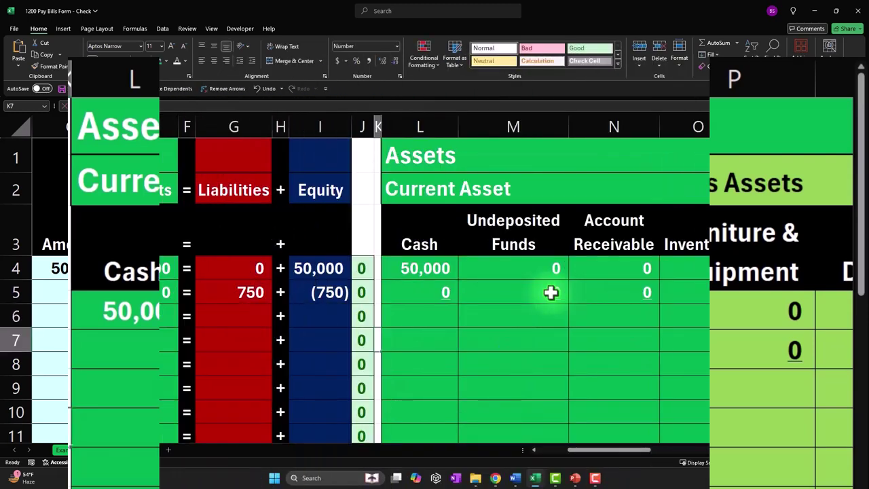
pyautogui.click(245, 89)
pyautogui.click(530, 178)
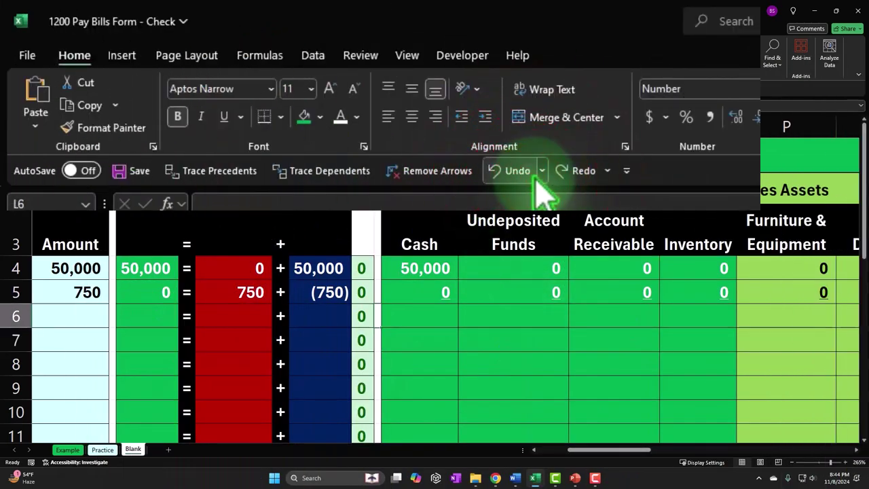
pyautogui.write('=sum')
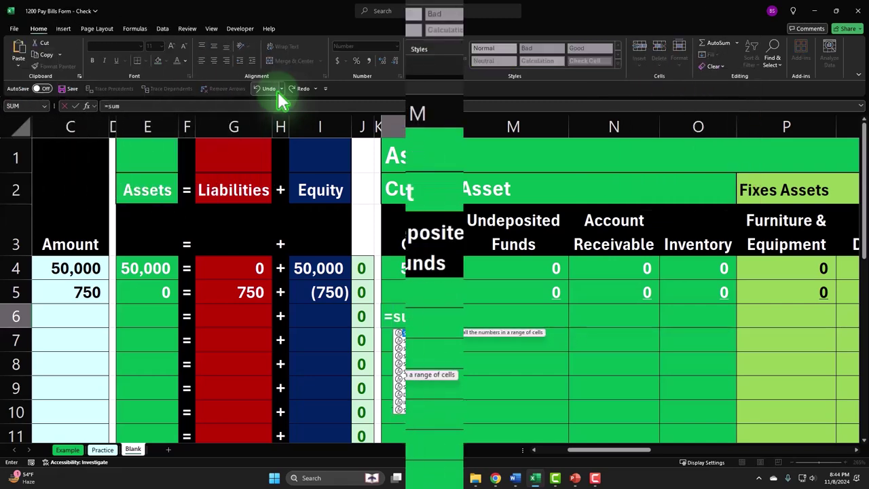
pyautogui.write('(')
pyautogui.click(419, 292)
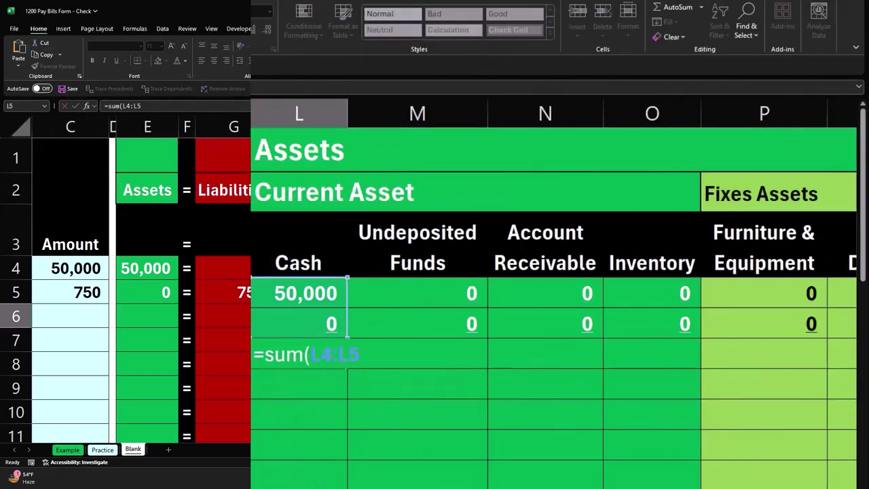
pyautogui.press('Return')
pyautogui.click(435, 317)
# - Copy the L6 sum and paste it as formulas across the asset columns M6:Q6
pyautogui.rightClick(435, 316)
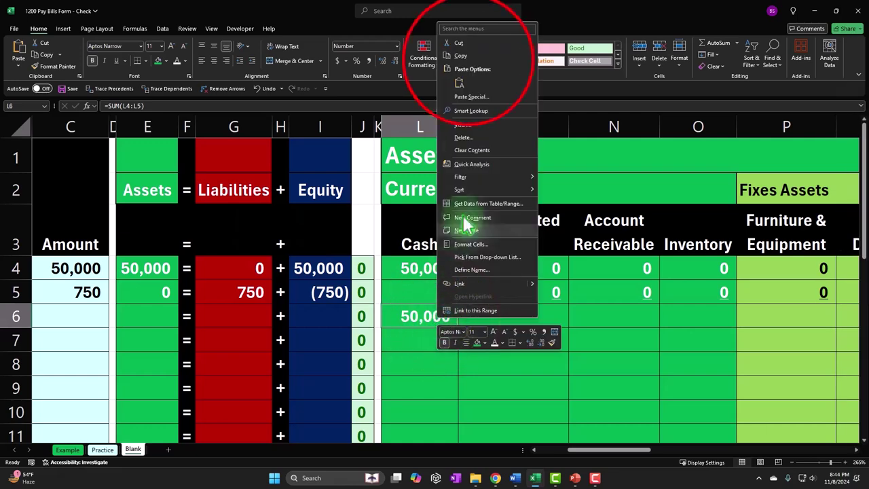
pyautogui.click(472, 56)
pyautogui.moveTo(476, 325); pyautogui.dragTo(148, 306)
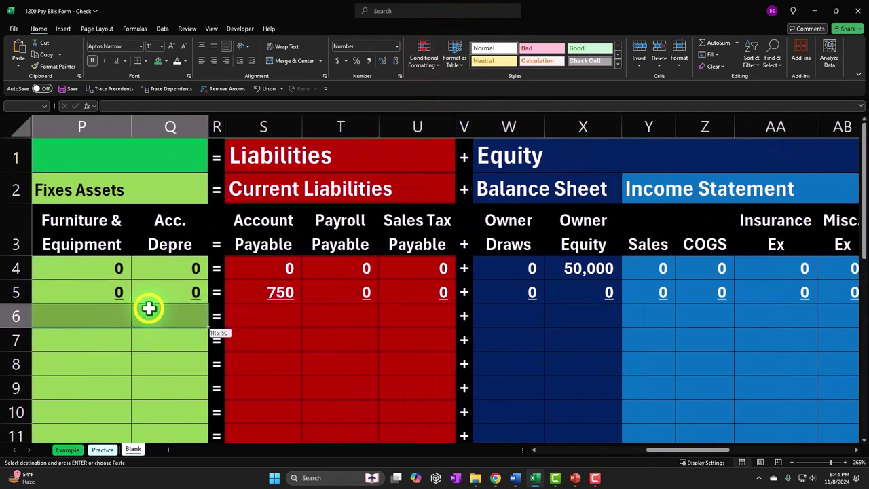
pyautogui.rightClick(147, 309)
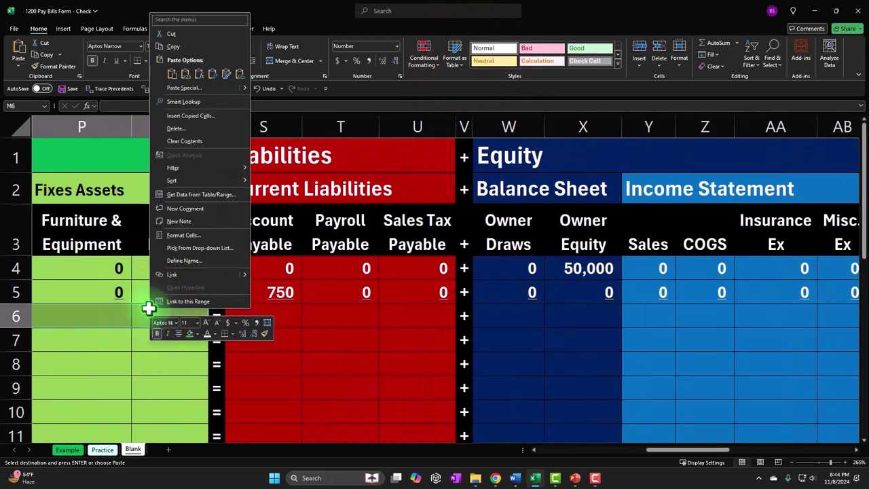
pyautogui.click(201, 75)
# - Paste the sum formula into the liability columns S6:U6 and equity columns W6:AF6
pyautogui.hscroll(-10, 258, 305)
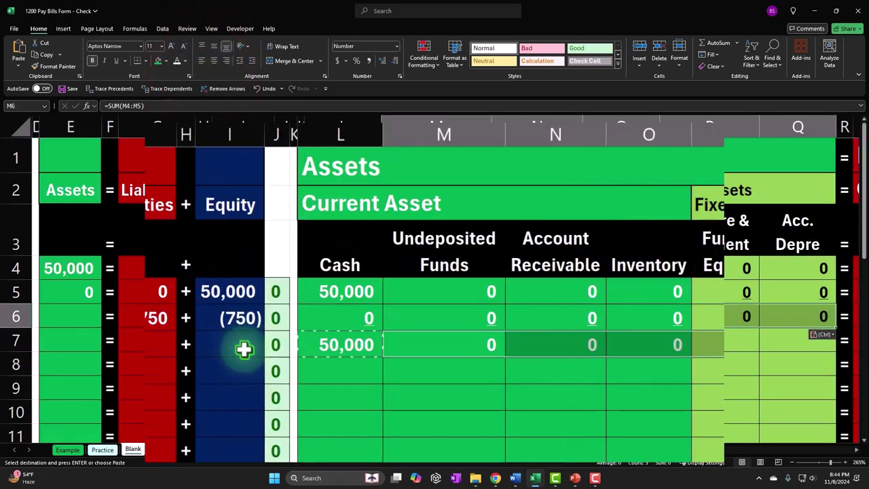
pyautogui.hscroll(9, 561, 381)
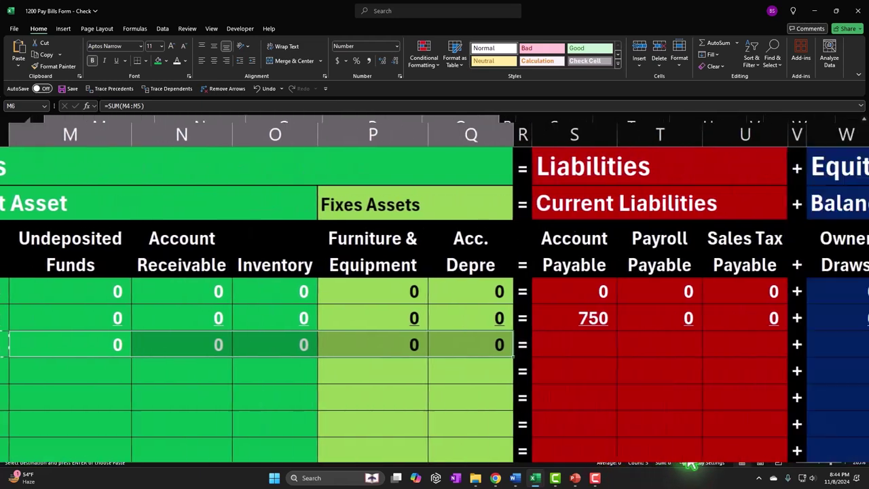
pyautogui.moveTo(485, 345); pyautogui.dragTo(603, 347)
pyautogui.rightClick(603, 348)
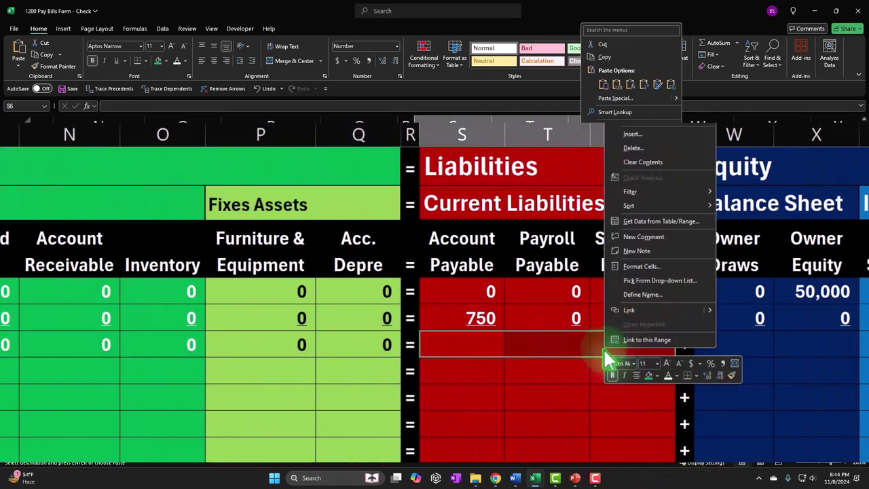
pyautogui.click(616, 87)
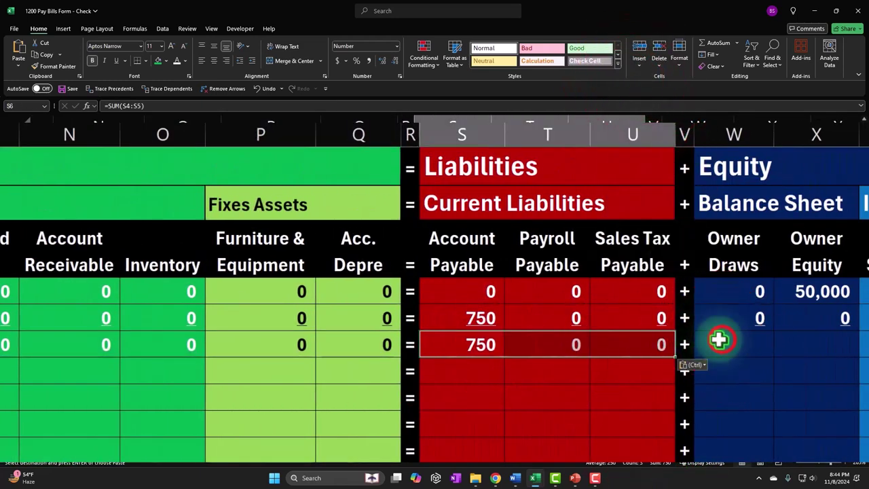
pyautogui.moveTo(718, 341); pyautogui.dragTo(849, 343)
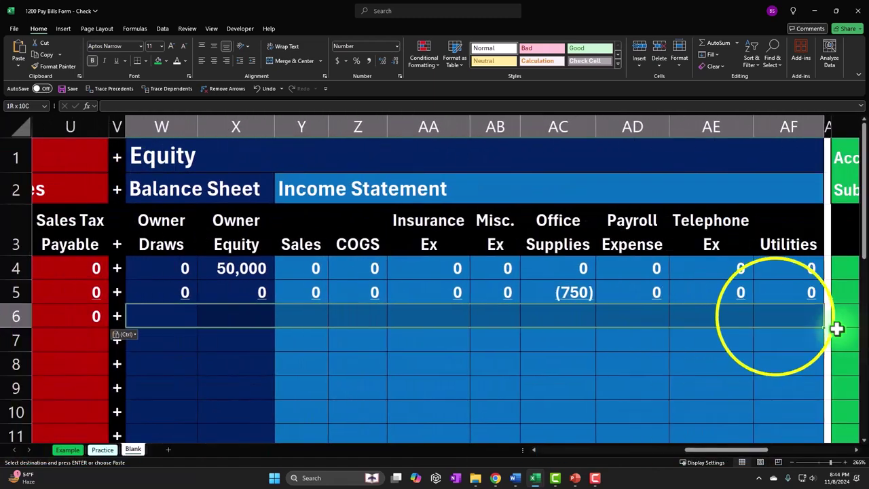
pyautogui.rightClick(776, 317)
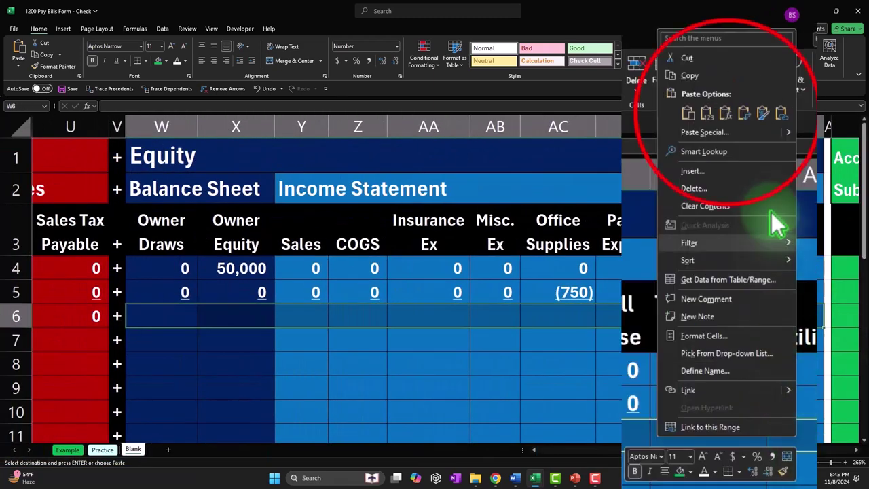
pyautogui.click(725, 113)
pyautogui.moveTo(709, 442); pyautogui.dragTo(557, 456)
# - Fill the E5, G5 and I5 totals down to row 6, giving 50,000 = 750 + 49,250
pyautogui.click(438, 294)
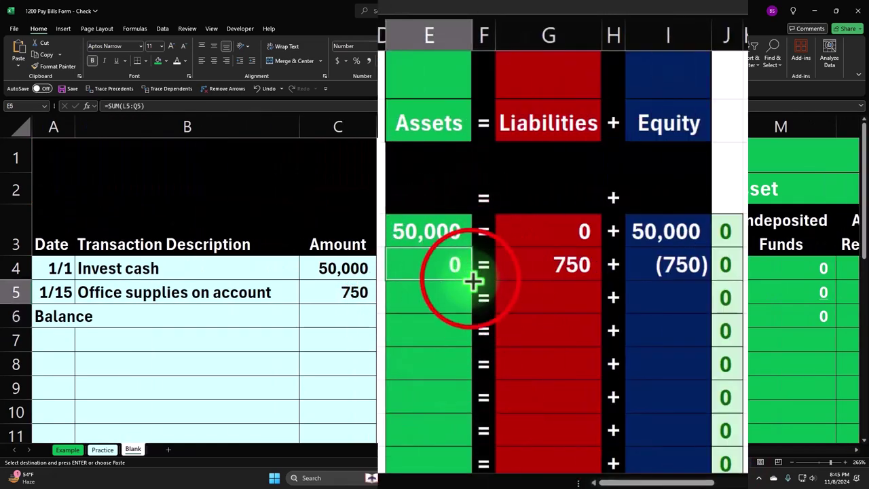
pyautogui.click(471, 302)
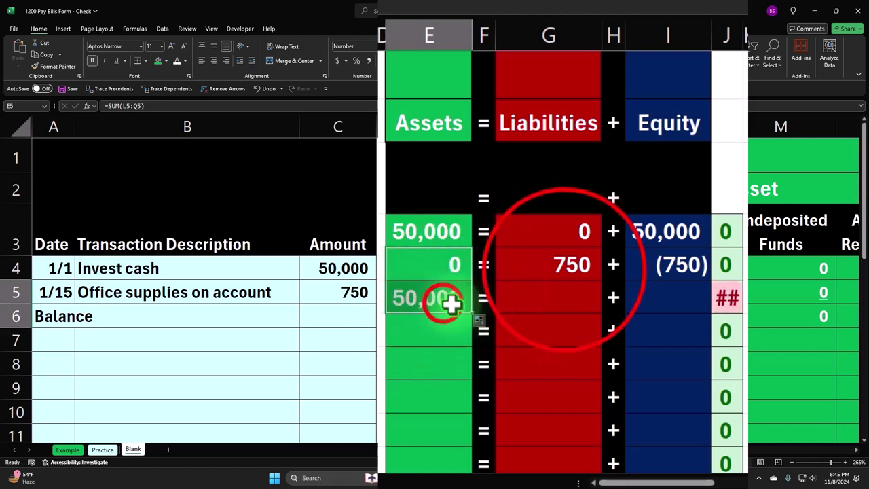
pyautogui.click(578, 270)
pyautogui.moveTo(604, 284); pyautogui.dragTo(605, 303)
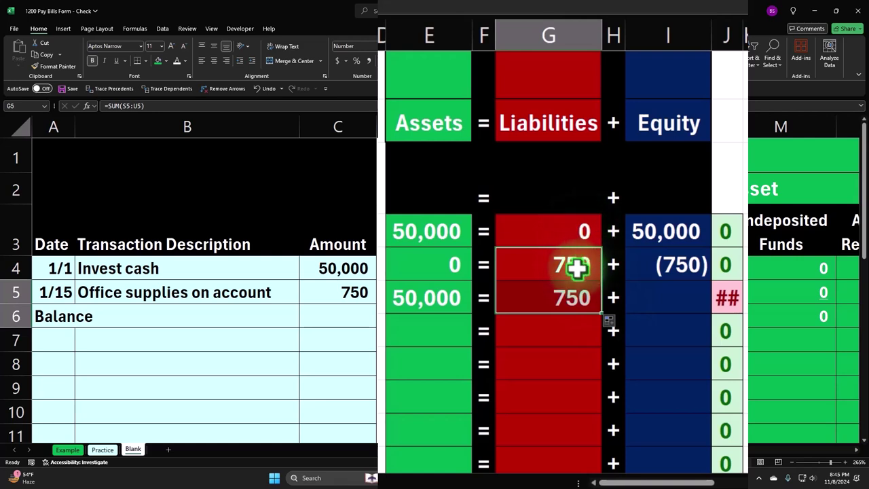
pyautogui.click(694, 273)
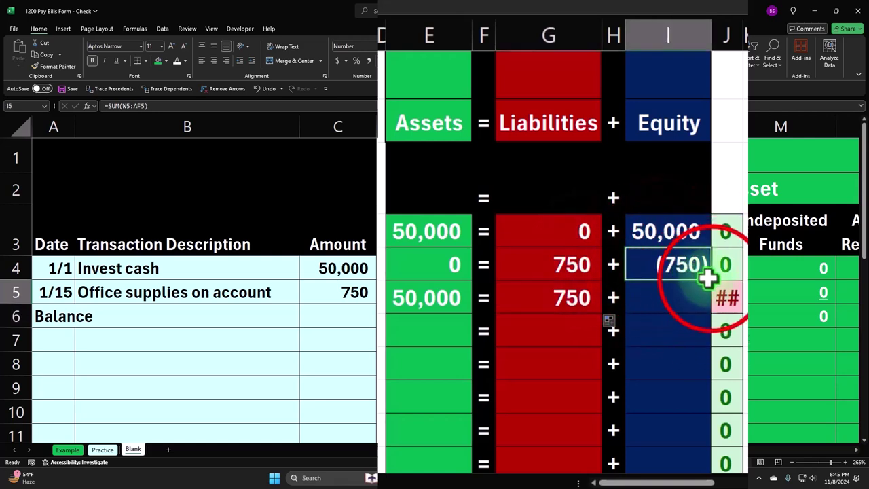
pyautogui.moveTo(710, 279); pyautogui.dragTo(710, 311)
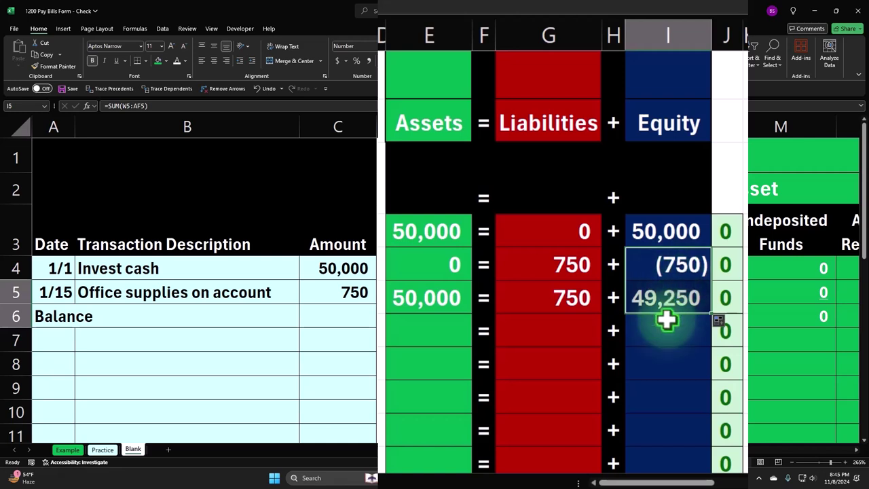
pyautogui.click(421, 301)
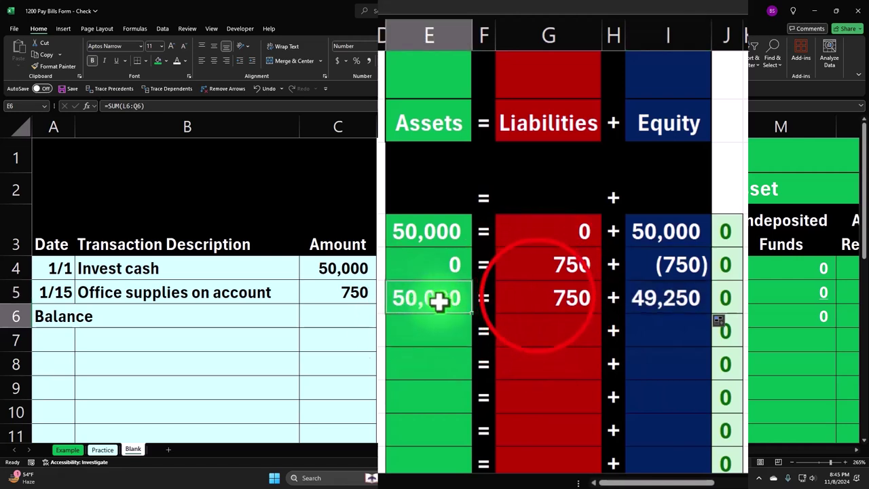
pyautogui.click(538, 297)
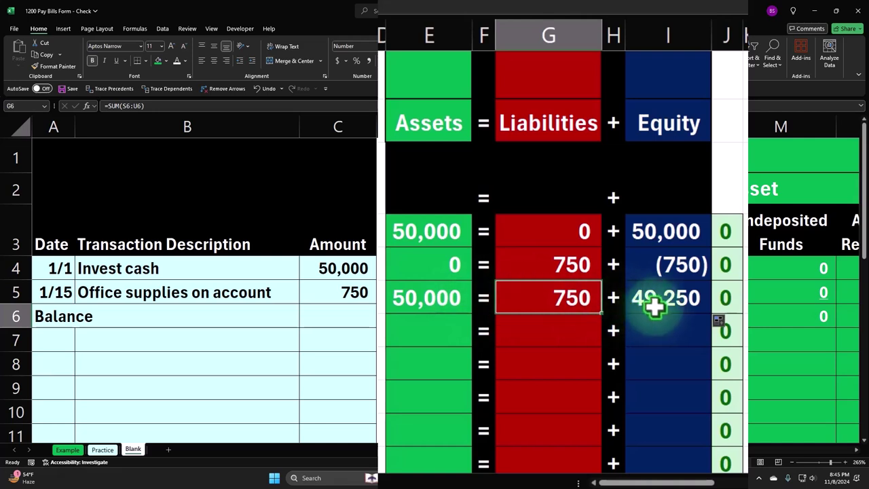
pyautogui.click(576, 450)
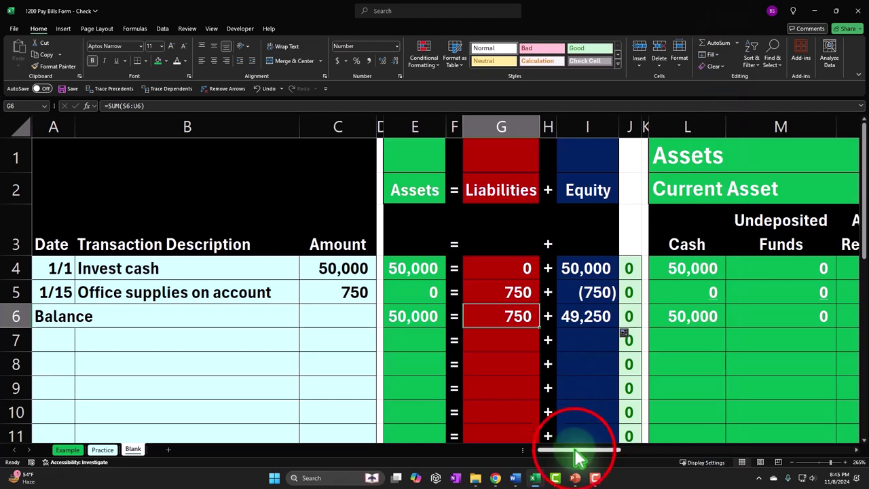
pyautogui.moveTo(574, 451); pyautogui.dragTo(646, 460)
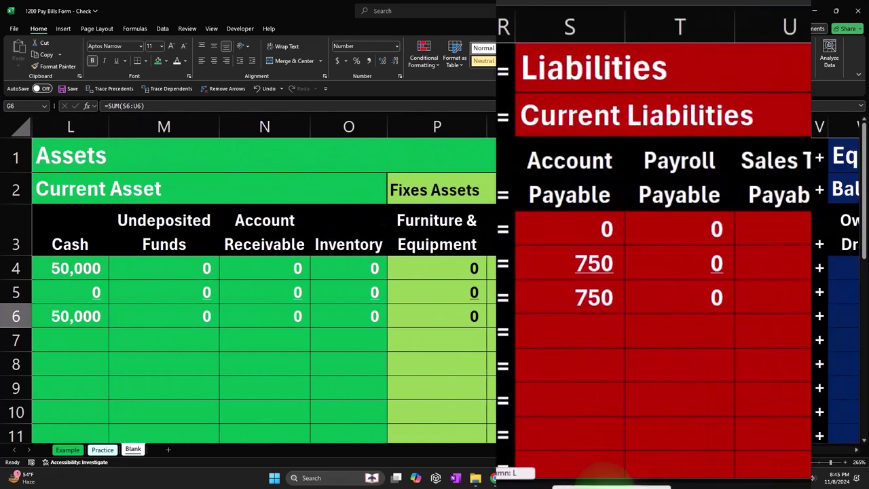
pyautogui.moveTo(604, 484); pyautogui.dragTo(608, 478)
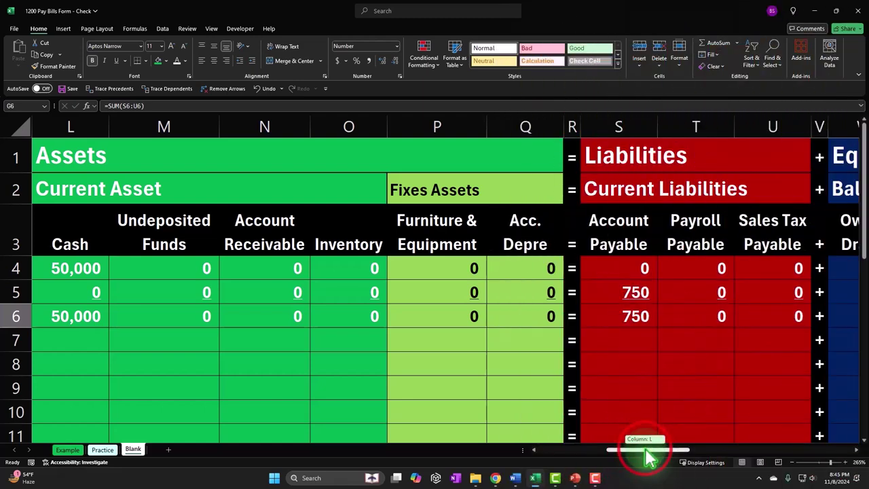
pyautogui.moveTo(645, 460); pyautogui.dragTo(729, 460)
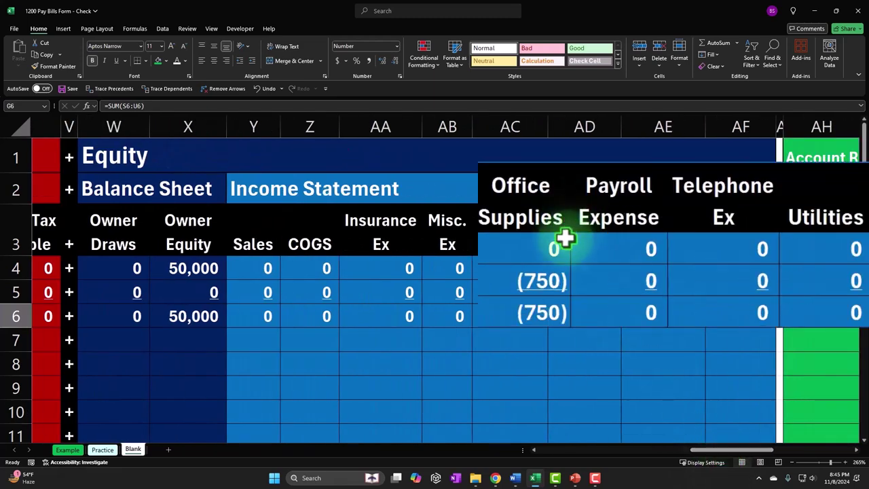
pyautogui.moveTo(702, 452); pyautogui.dragTo(544, 466)
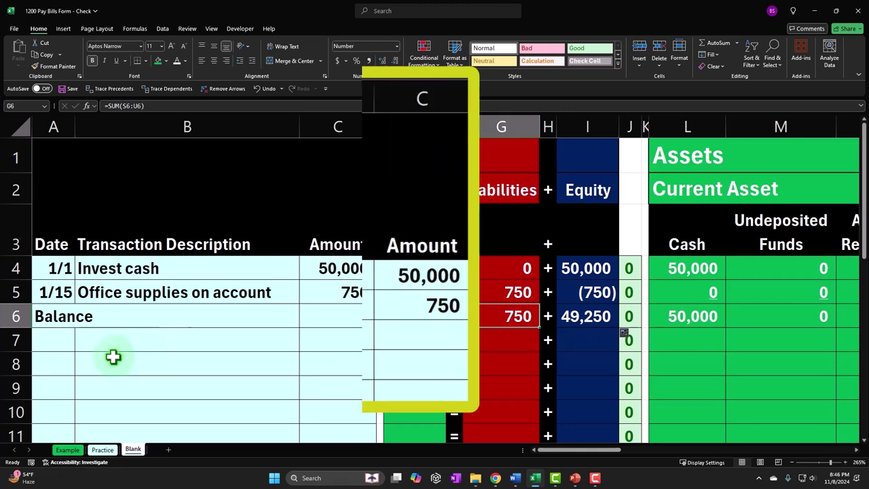
# - Enter 1/20, 'Pay off Office Depot Supplies' and 750 across A7:C7
pyautogui.click(65, 336)
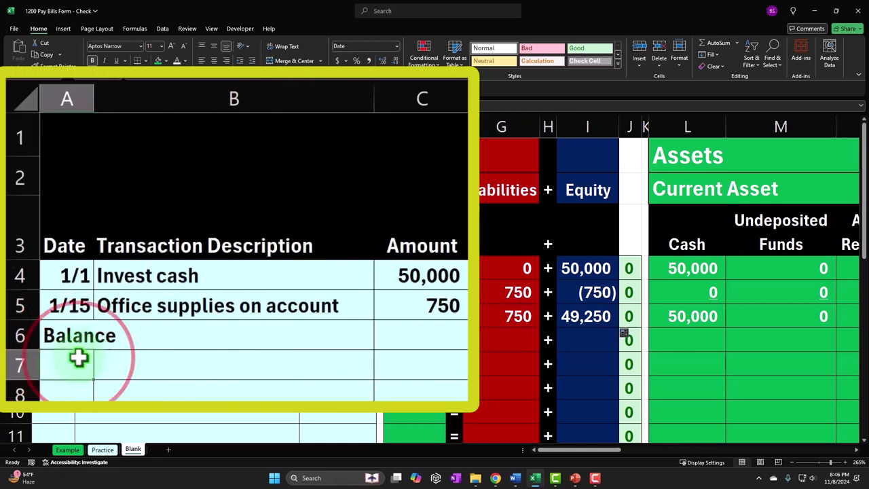
pyautogui.write('1/20')
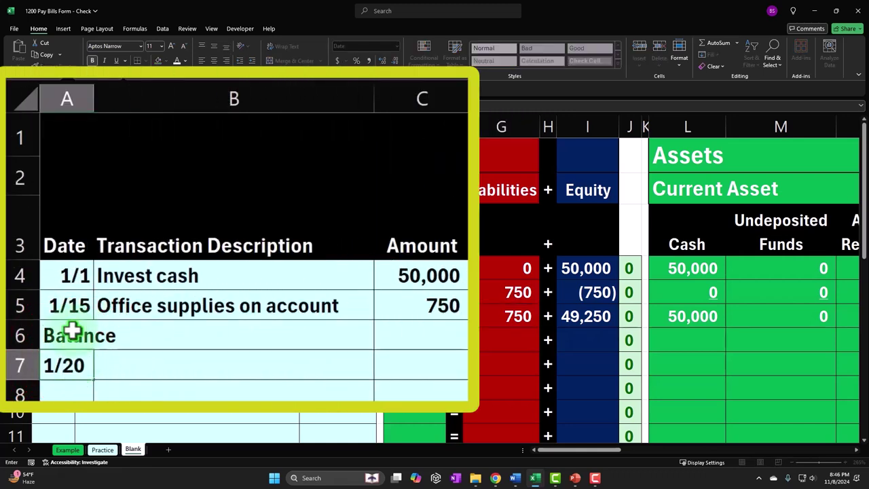
pyautogui.press('Tab')
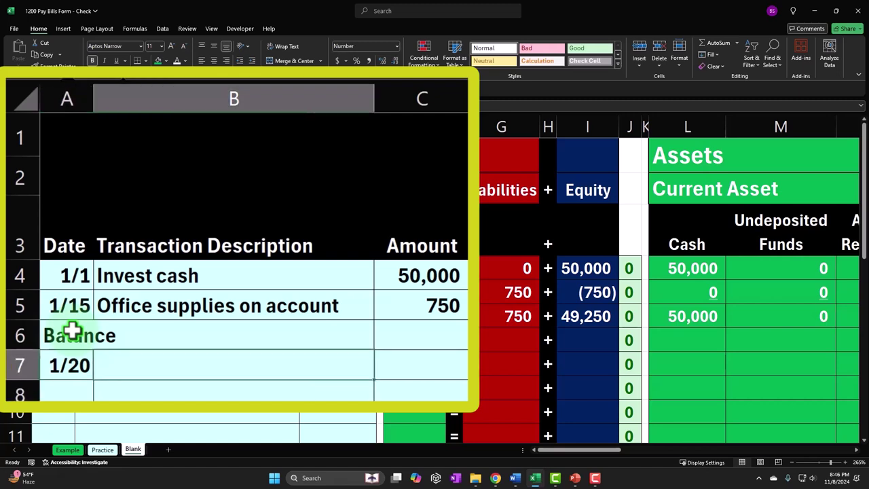
pyautogui.write('Pay off Office Depot Supplies')
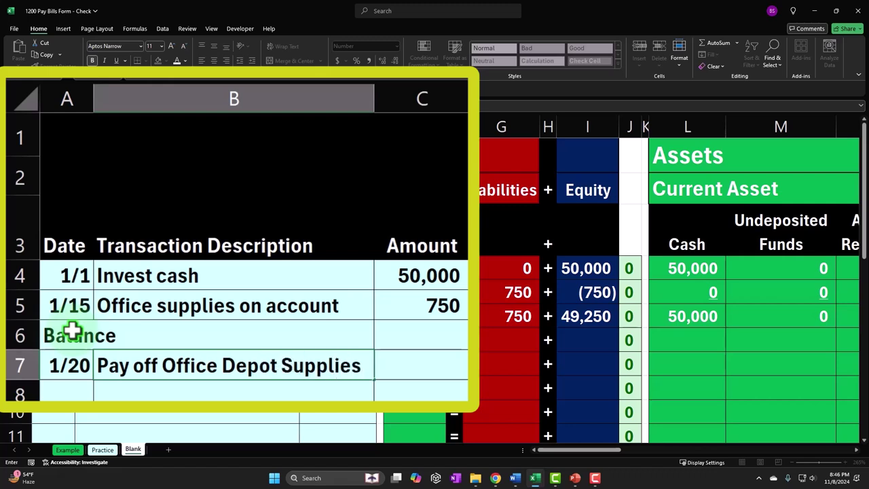
pyautogui.press('Tab')
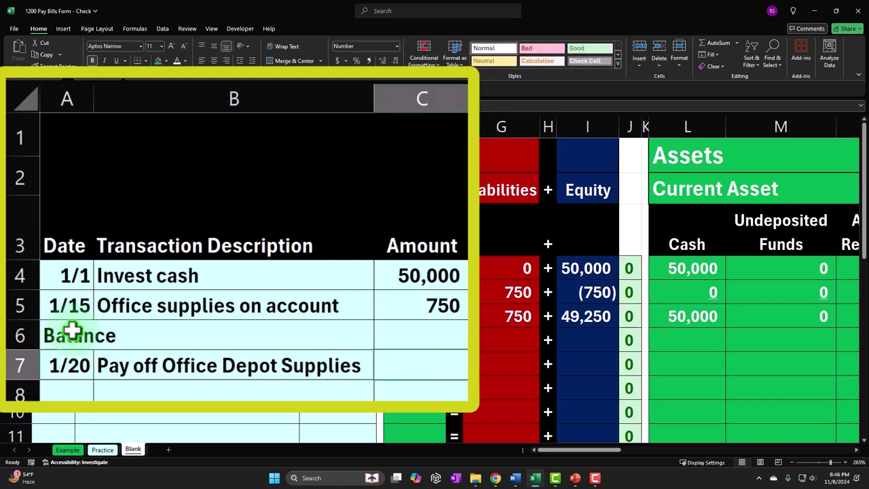
pyautogui.write('750')
pyautogui.press('Return')
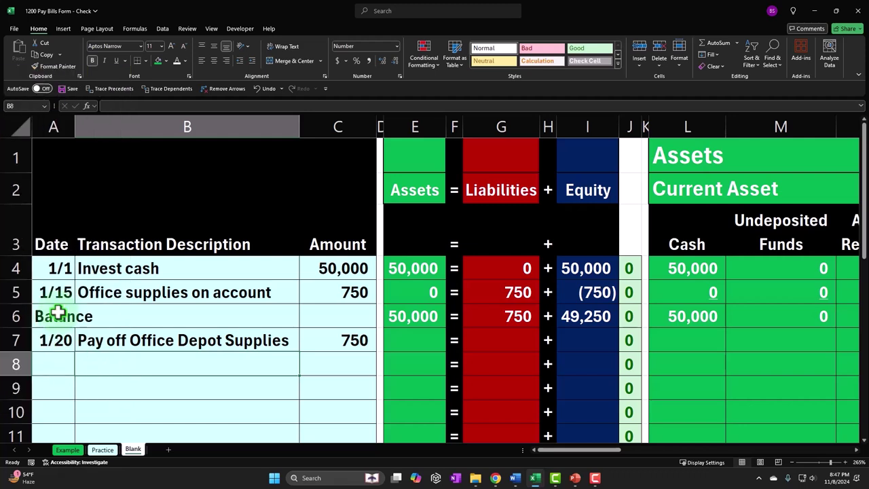
pyautogui.click(416, 342)
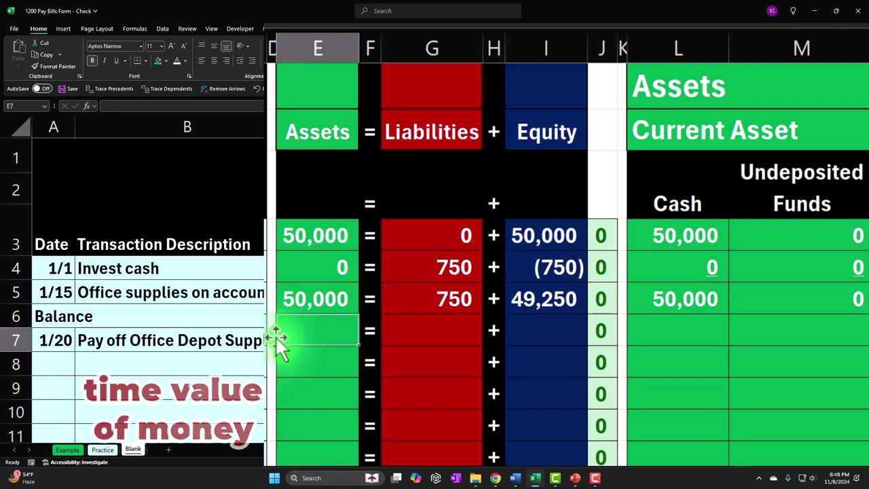
# - Post =-C7 in the Cash column so row 7 shows (750)
pyautogui.press('Right')
pyautogui.press('Right')
pyautogui.press('Right')
pyautogui.press('Right')
pyautogui.press('Right')
pyautogui.press('Right')
pyautogui.press('Right')
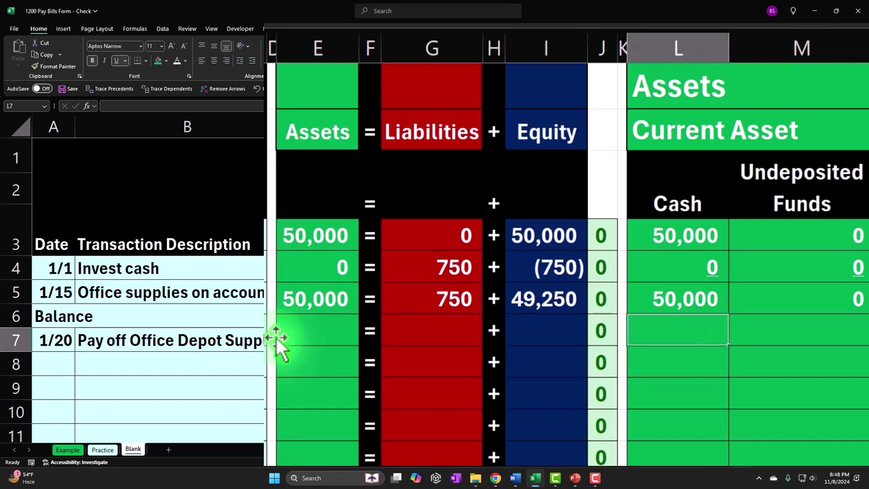
pyautogui.write('-')
pyautogui.press('Left')
pyautogui.press('Left')
pyautogui.press('Left')
pyautogui.press('Left')
pyautogui.press('Left')
pyautogui.press('Left')
pyautogui.press('Left')
pyautogui.press('Left')
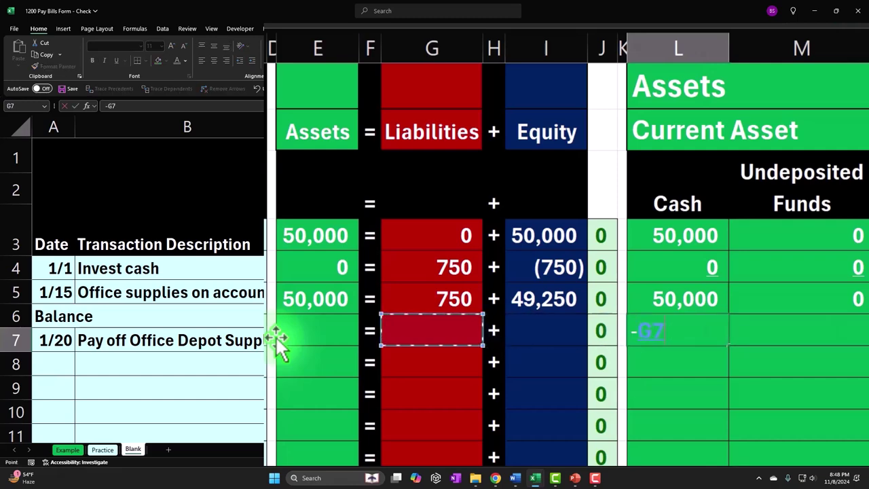
pyautogui.press('Left')
pyautogui.press('Return')
# - Link the Account Payable cell S7 to C7 so it shows 750
pyautogui.press('Up')
pyautogui.press('Right')
pyautogui.press('Right')
pyautogui.press('Right')
pyautogui.press('Right')
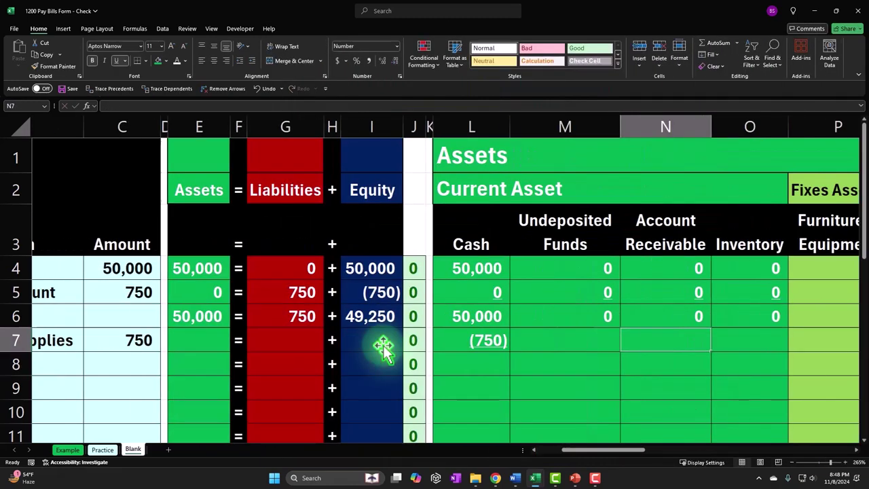
pyautogui.press('Right')
pyautogui.press('Right')
pyautogui.press('Right')
pyautogui.press('Right')
pyautogui.press('Right')
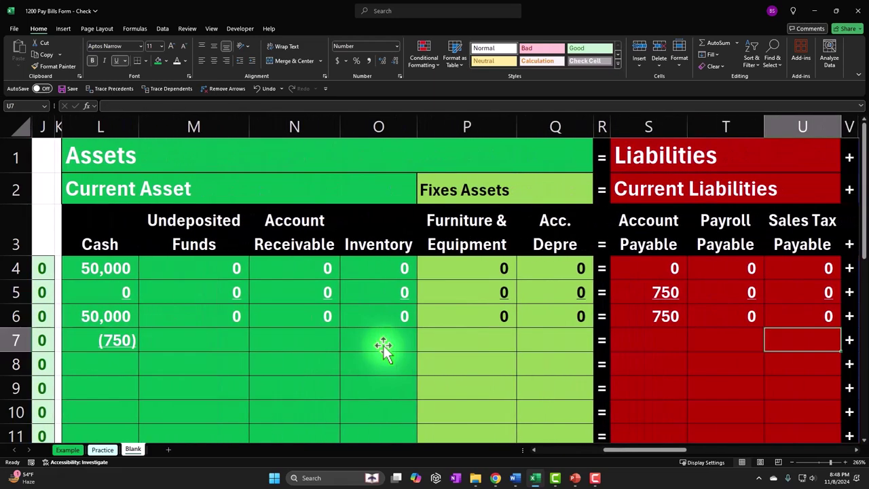
pyautogui.press('Left')
pyautogui.press('Left')
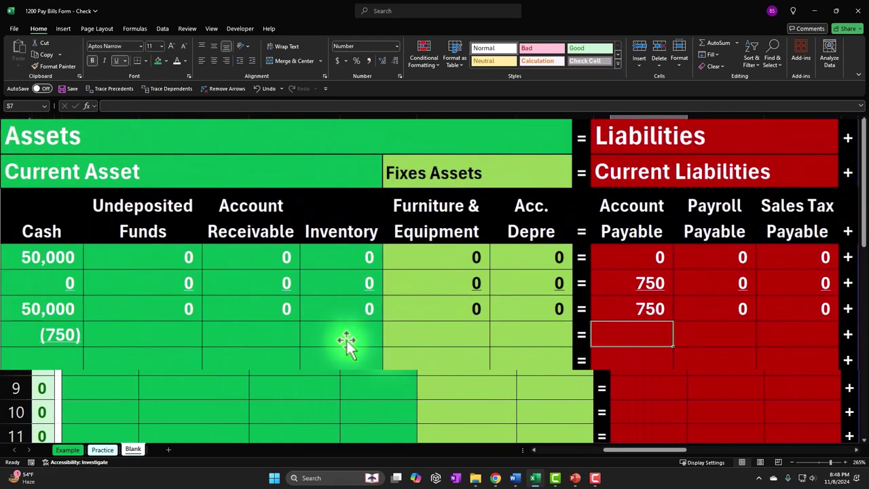
pyautogui.write('=')
pyautogui.press('Left')
pyautogui.press('Left')
pyautogui.press('Left')
pyautogui.press('Left')
pyautogui.press('Left')
pyautogui.press('Left')
pyautogui.press('Left')
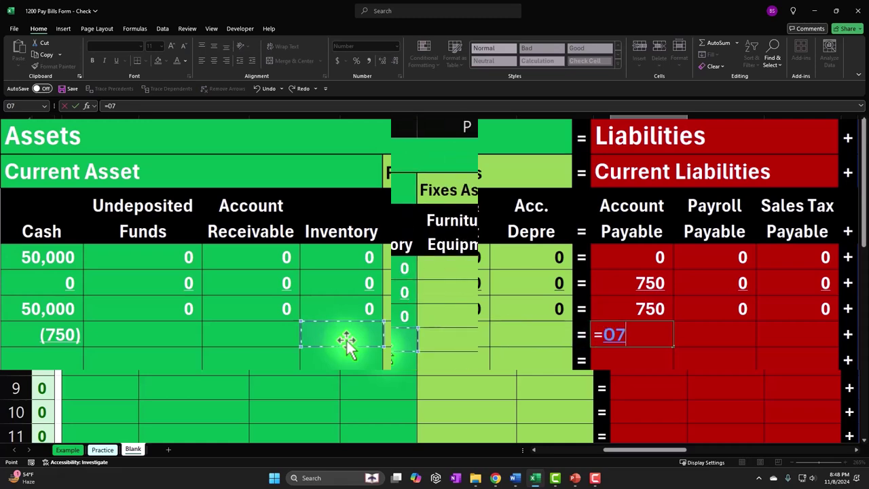
pyautogui.press('Left')
pyautogui.press('Left')
pyautogui.press('Left')
pyautogui.press('Left')
pyautogui.press('Left')
pyautogui.press('Left')
pyautogui.press('Left')
pyautogui.press('Left')
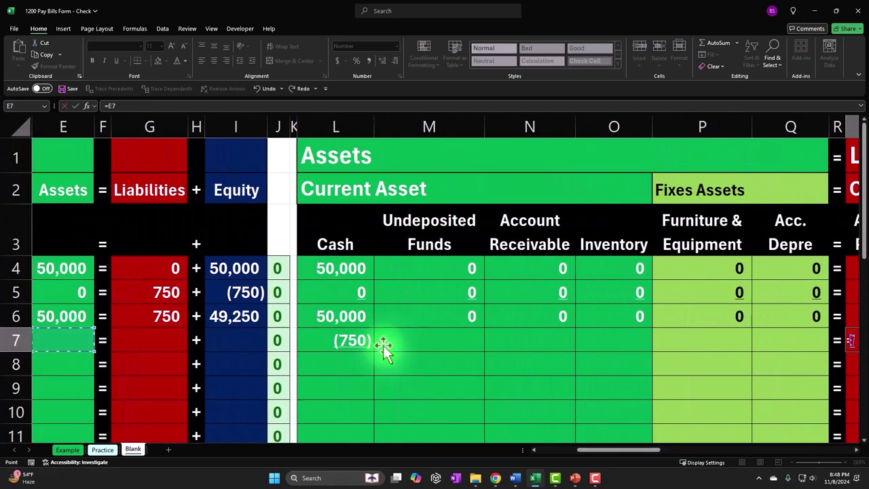
pyautogui.press('Left')
pyautogui.press('Return')
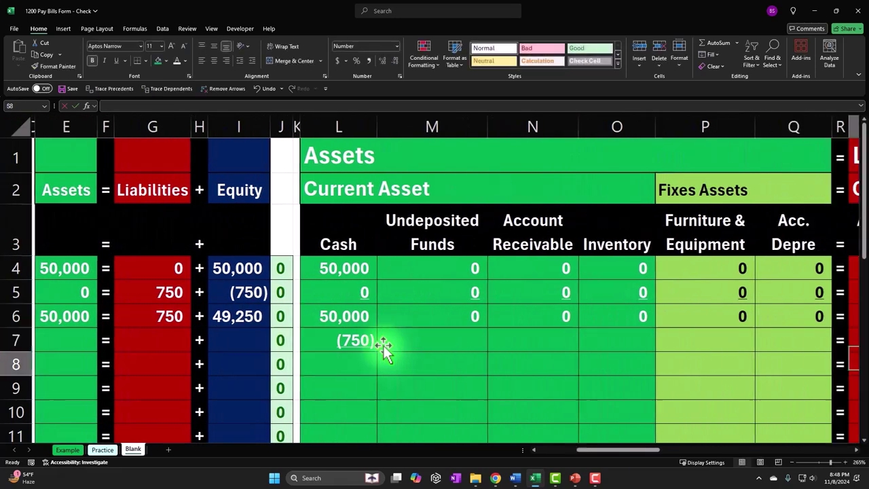
pyautogui.press('Right')
pyautogui.press('Right')
pyautogui.press('Right')
pyautogui.press('Right')
pyautogui.press('Right')
pyautogui.press('Right')
pyautogui.press('Right')
pyautogui.press('Right')
pyautogui.press('Right')
pyautogui.press('Right')
pyautogui.press('Right')
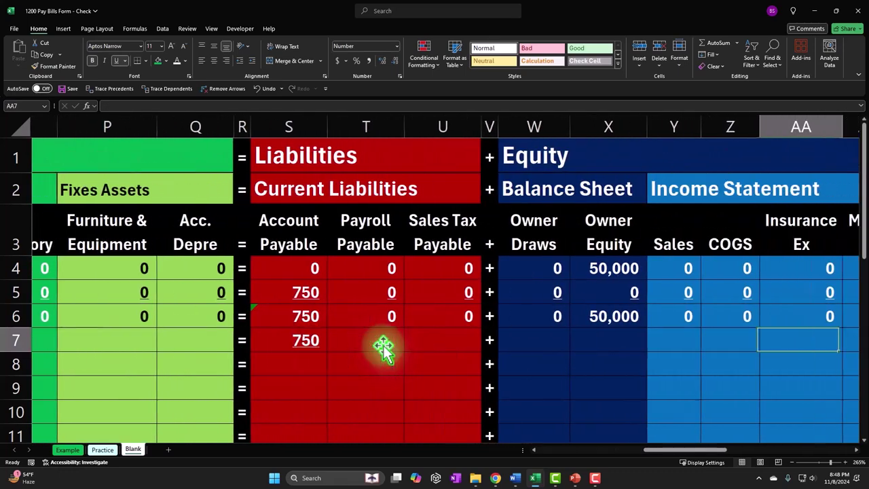
# - Enter a negative reference to C7 in AL7 so Office Depot shows (750) for 1/20
pyautogui.press('Right')
pyautogui.press('Right')
pyautogui.press('Right')
pyautogui.press('Right')
pyautogui.press('Right')
pyautogui.press('Right')
pyautogui.press('Right')
pyautogui.press('Right')
pyautogui.press('Right')
pyautogui.press('Right')
pyautogui.press('Right')
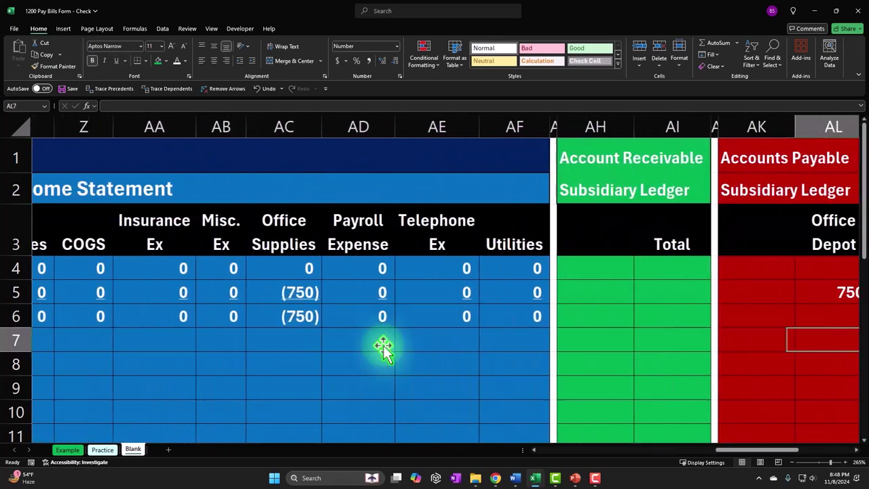
pyautogui.press('Left')
pyautogui.press('Left')
pyautogui.press('Left')
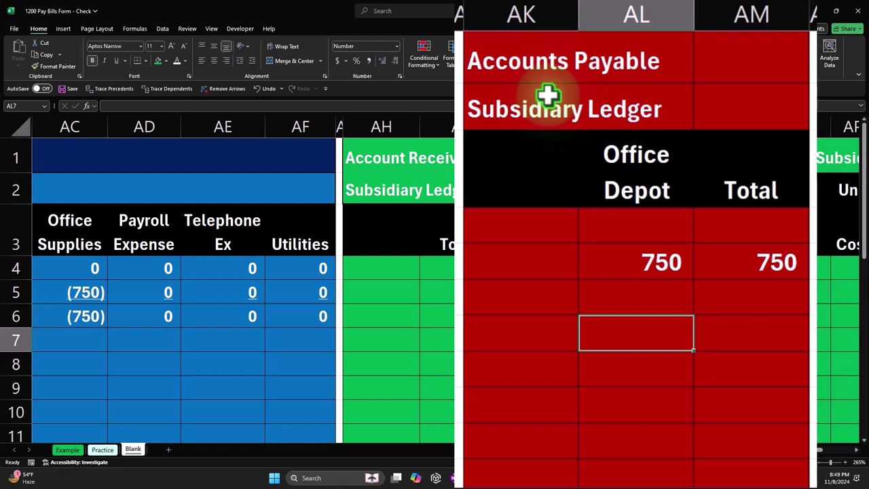
pyautogui.write('=')
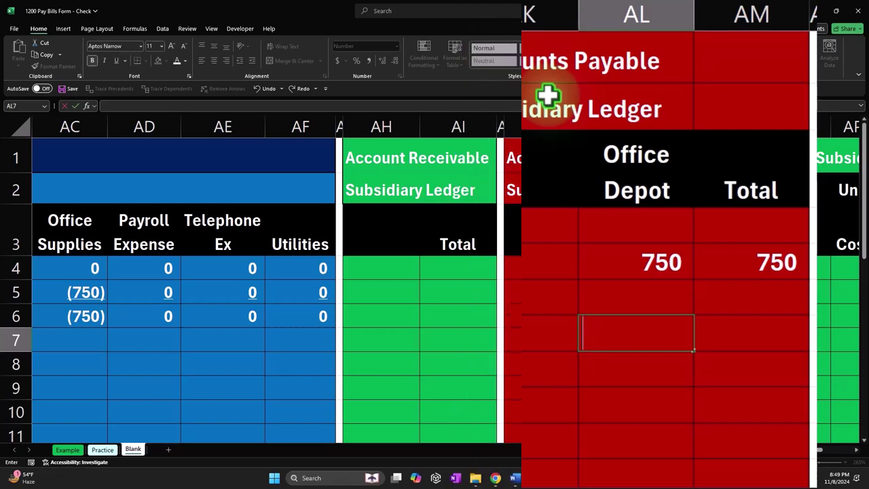
pyautogui.press('Left')
pyautogui.press('Left')
pyautogui.press('Left')
pyautogui.press('Left')
pyautogui.press('Left')
pyautogui.press('Left')
pyautogui.press('Left')
pyautogui.press('Left')
pyautogui.press('Left')
pyautogui.press('Left')
pyautogui.press('Left')
pyautogui.press('Left')
pyautogui.press('Left')
pyautogui.press('Left')
pyautogui.press('Left')
pyautogui.press('Left')
pyautogui.press('Left')
pyautogui.press('Left')
pyautogui.press('Left')
pyautogui.press('Left')
pyautogui.press('Left')
pyautogui.press('Left')
pyautogui.press('Left')
pyautogui.press('Left')
pyautogui.press('Left')
pyautogui.press('Left')
pyautogui.press('Left')
pyautogui.press('Left')
pyautogui.press('Left')
pyautogui.press('Left')
pyautogui.press('Left')
pyautogui.press('Left')
pyautogui.press('Left')
pyautogui.press('Left')
pyautogui.press('Left')
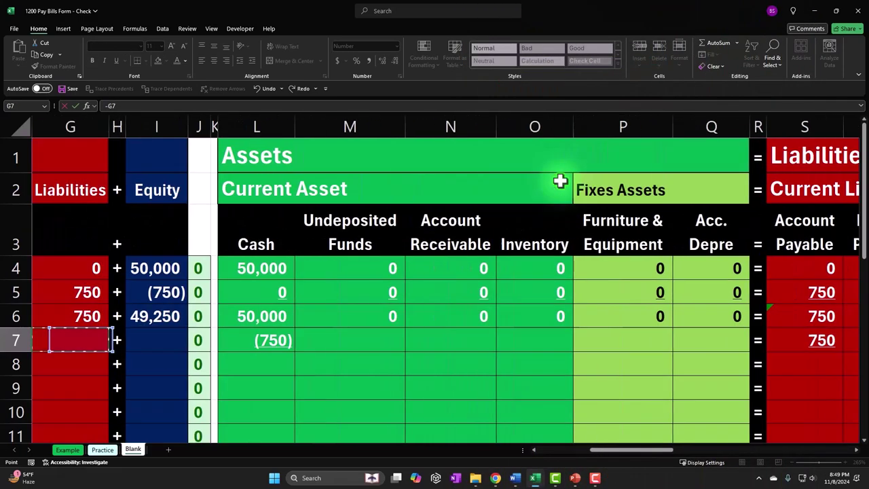
pyautogui.press('Return')
pyautogui.press('Right')
pyautogui.press('Right')
pyautogui.press('Right')
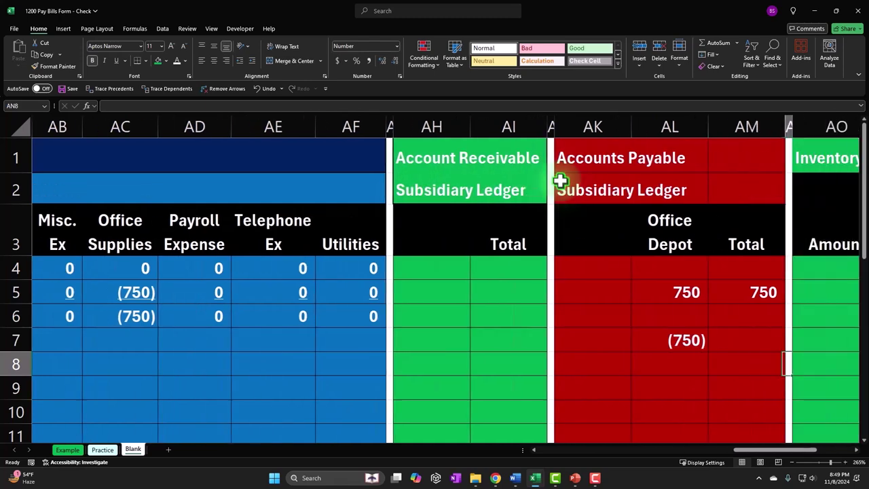
# - Fill the AM4 running-total formula down to AM7 and confirm =AM6+SUM(AK7:AL7) gives 0
pyautogui.click(796, 286)
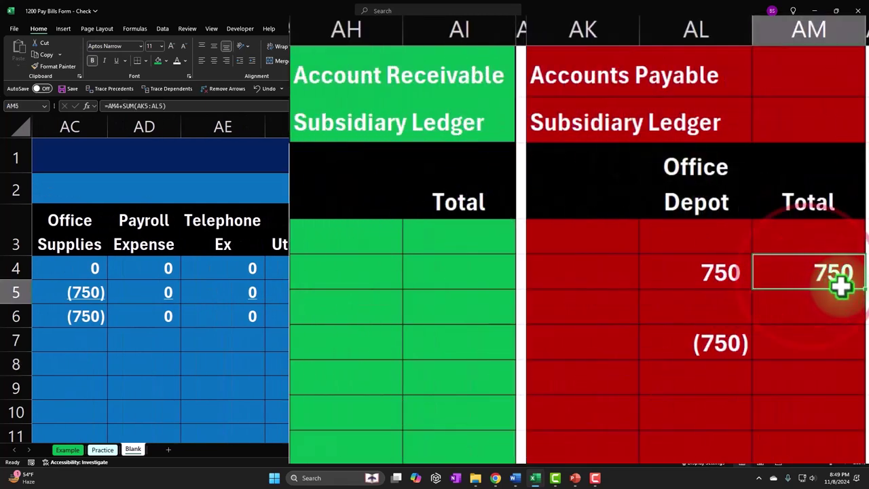
pyautogui.moveTo(861, 274); pyautogui.dragTo(854, 345)
pyautogui.doubleClick(841, 346)
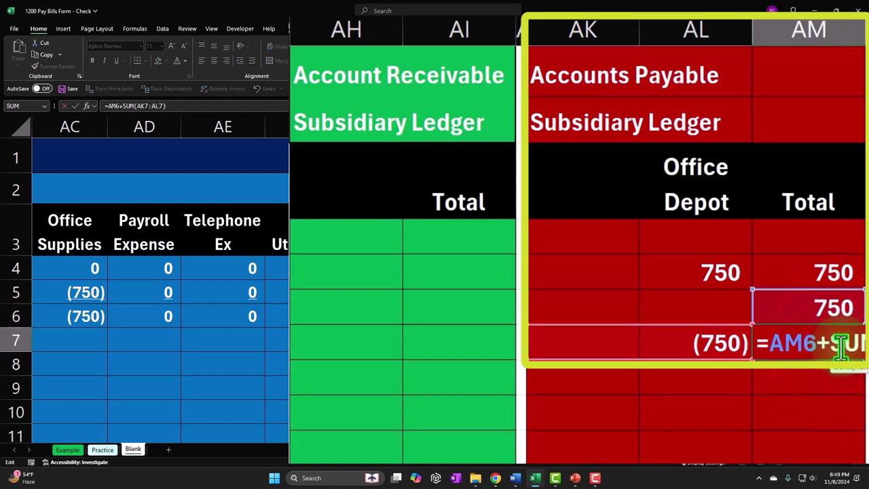
pyautogui.press('Return')
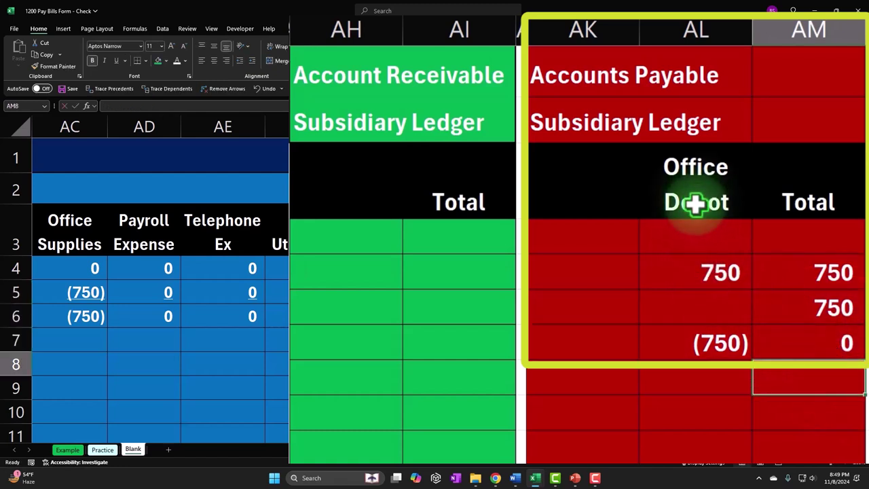
pyautogui.moveTo(689, 273); pyautogui.dragTo(688, 351)
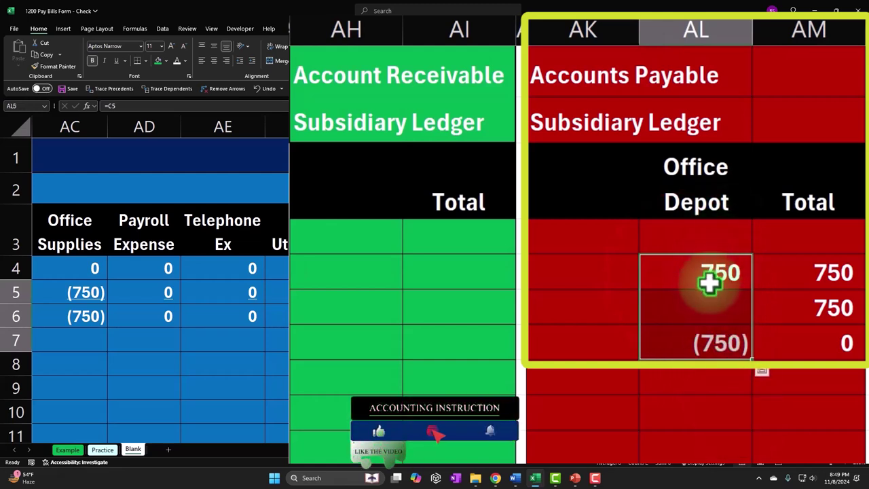
pyautogui.doubleClick(813, 339)
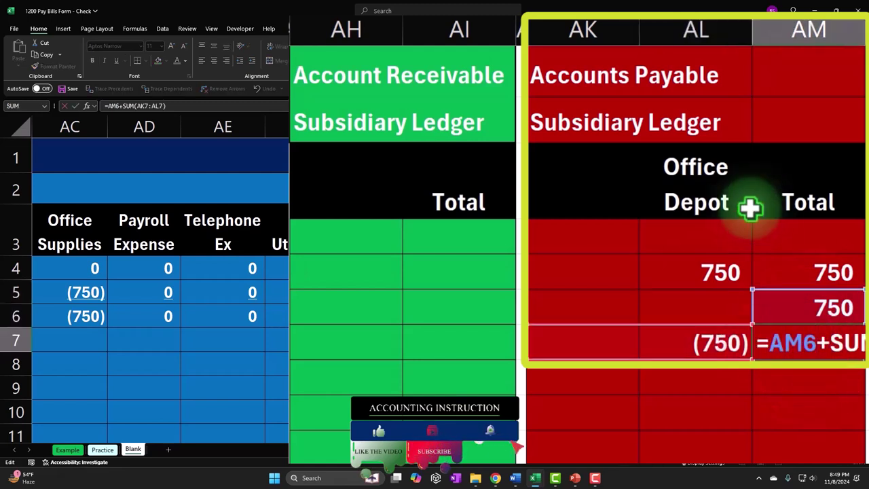
pyautogui.press('Return')
pyautogui.click(795, 341)
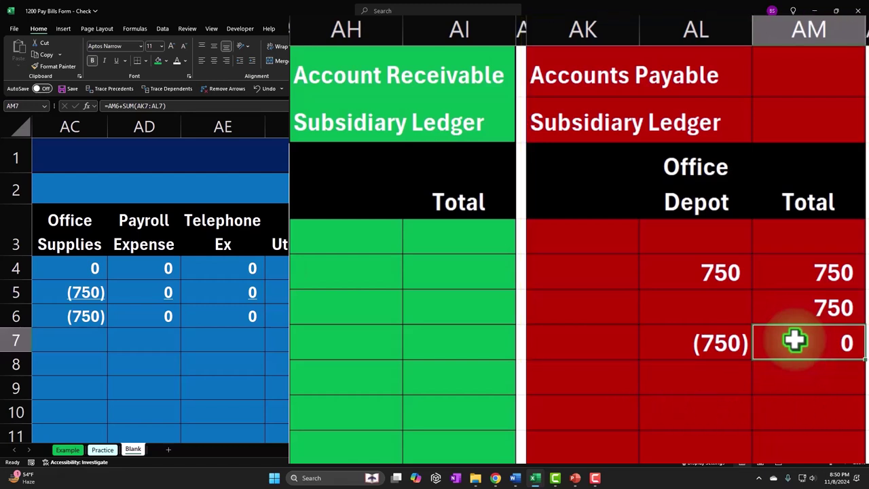
# - Review the Accounts Payable and Account Receivable ledger headings and the 1/20 Office Depot entry
pyautogui.click(589, 93)
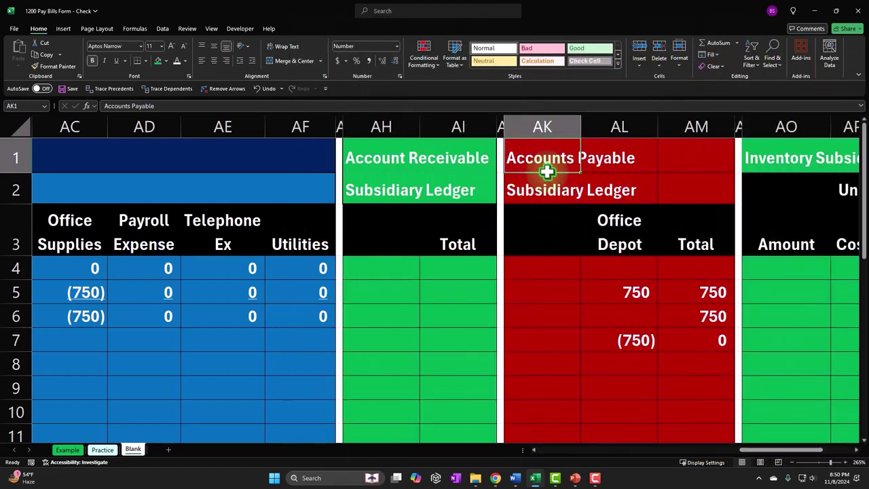
pyautogui.click(381, 158)
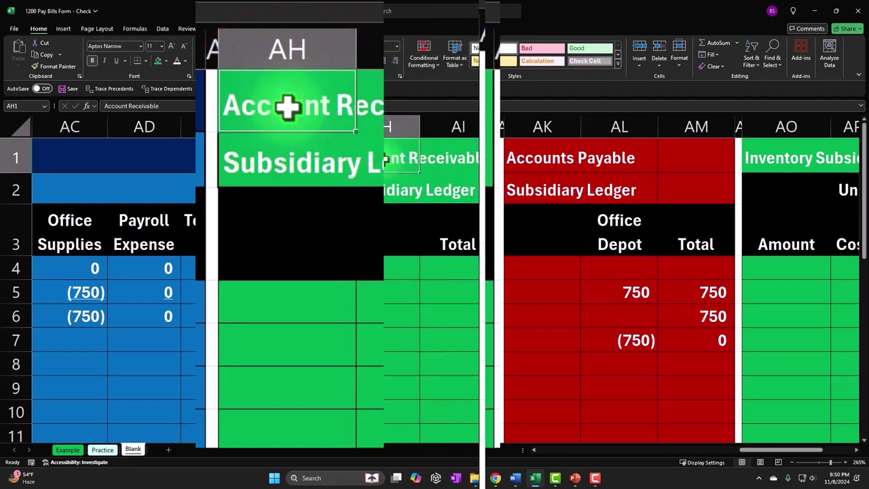
pyautogui.click(676, 399)
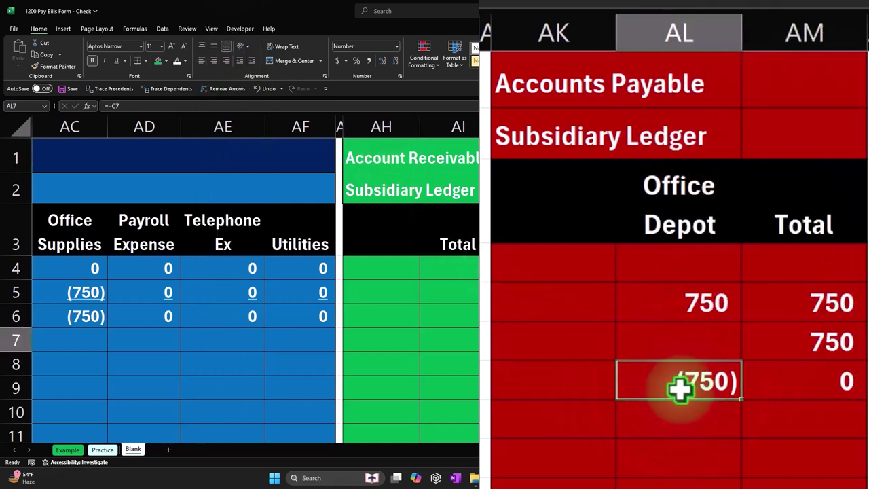
pyautogui.moveTo(727, 454); pyautogui.dragTo(546, 467)
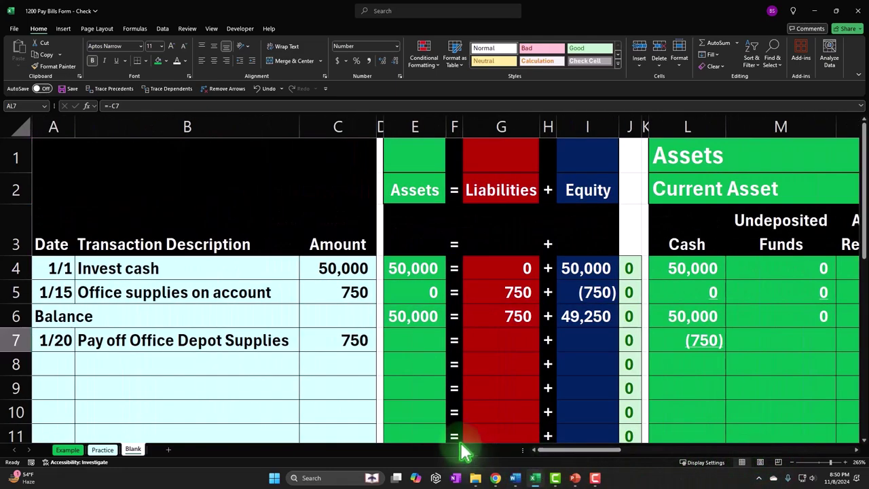
# - Fill the E6, G6 and I6 totals down to row 7, giving (750), 750 and 0
pyautogui.click(440, 320)
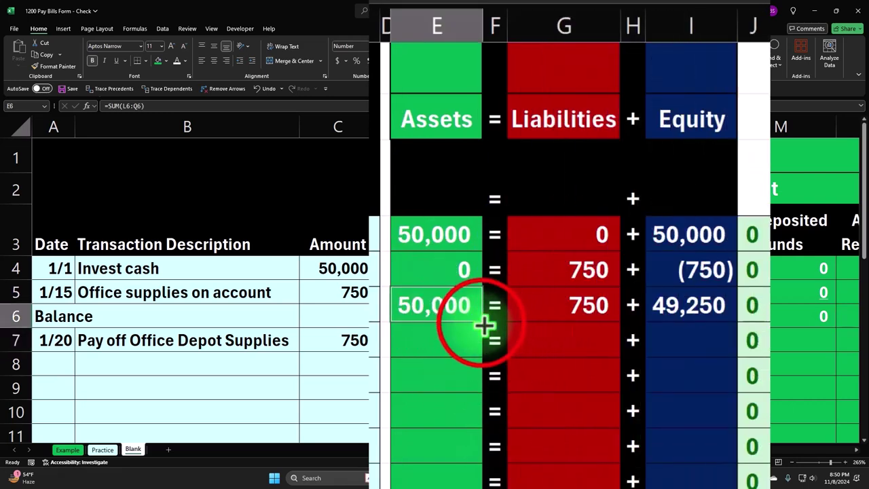
pyautogui.moveTo(483, 347); pyautogui.dragTo(483, 344)
pyautogui.click(602, 315)
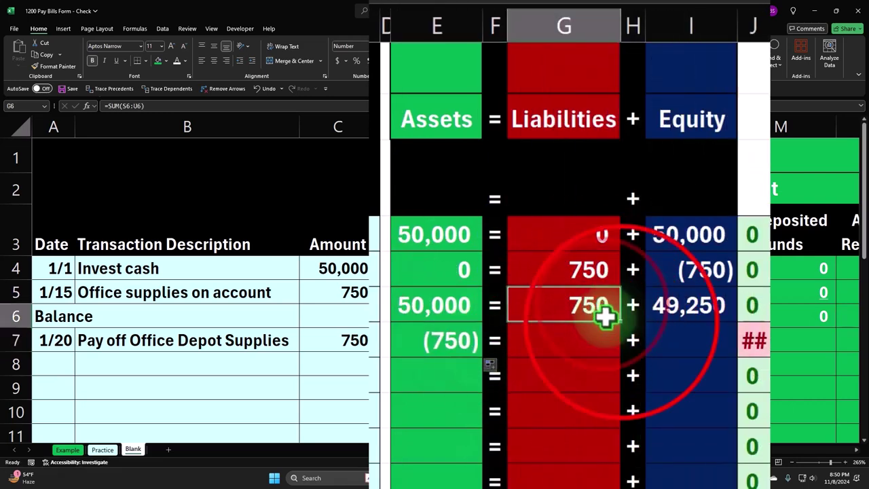
pyautogui.moveTo(621, 339); pyautogui.dragTo(621, 348)
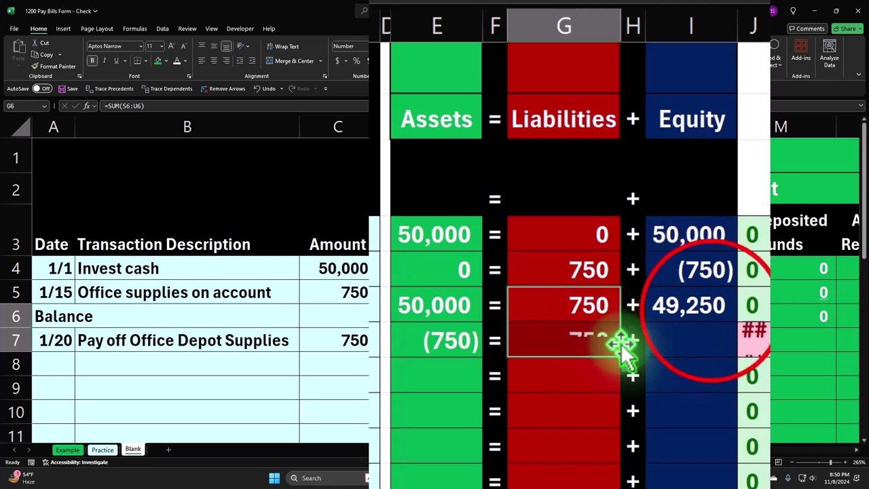
pyautogui.click(708, 310)
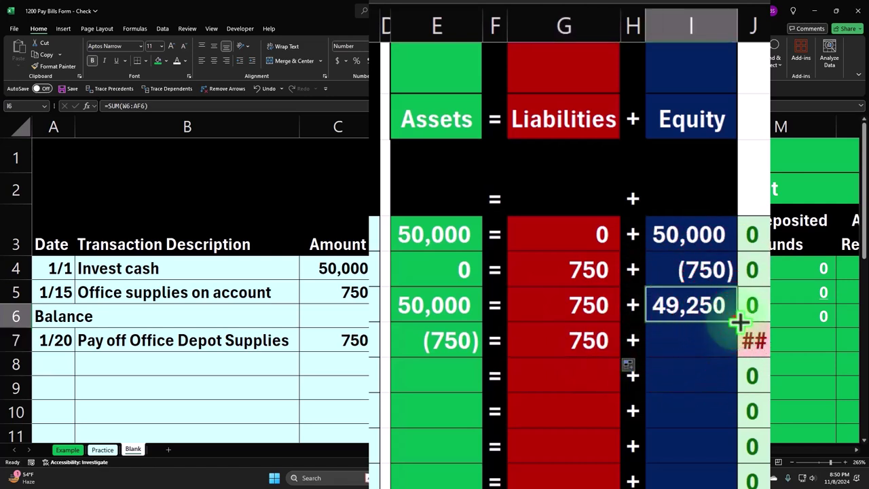
pyautogui.moveTo(736, 352); pyautogui.dragTo(718, 355)
# - Check the new 1/20 totals and return along row 7 to the asset columns
pyautogui.moveTo(489, 340); pyautogui.dragTo(551, 335)
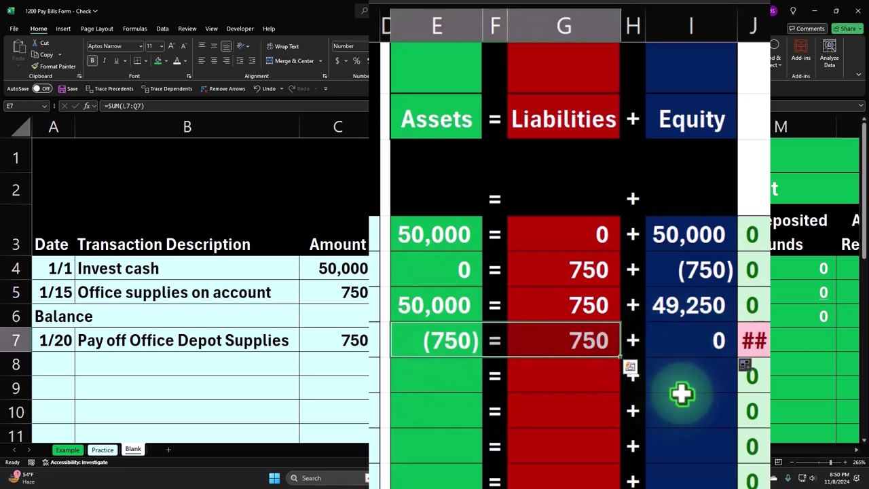
pyautogui.click(579, 348)
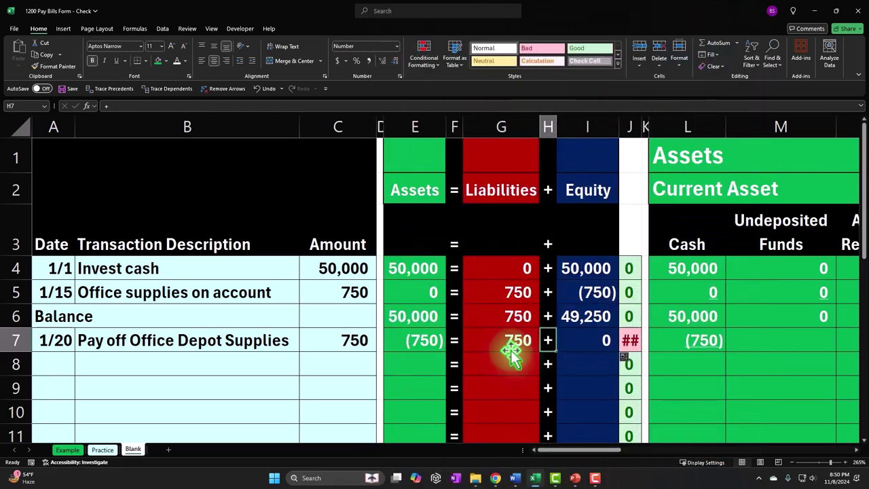
pyautogui.press('Right')
pyautogui.press('Home')
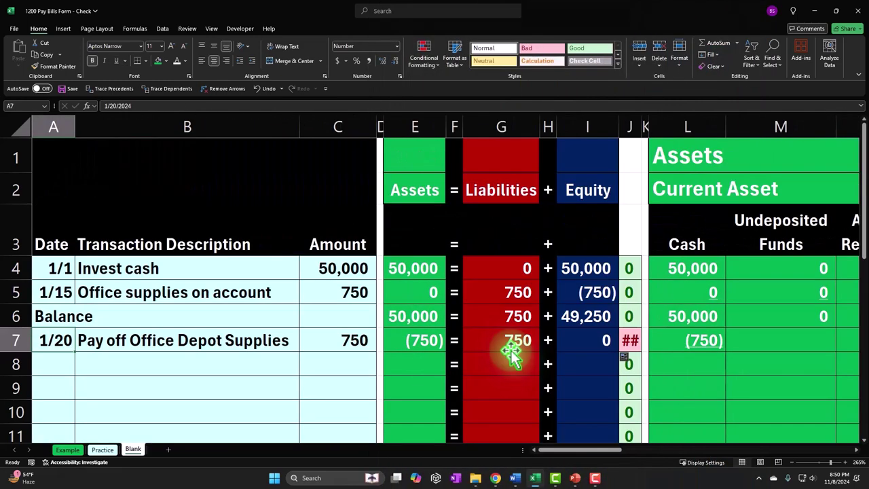
pyautogui.press('Right')
pyautogui.press('Right')
pyautogui.press('Right')
pyautogui.press('Right')
pyautogui.press('Right')
pyautogui.press('Right')
pyautogui.press('Right')
pyautogui.press('Right')
pyautogui.press('Right')
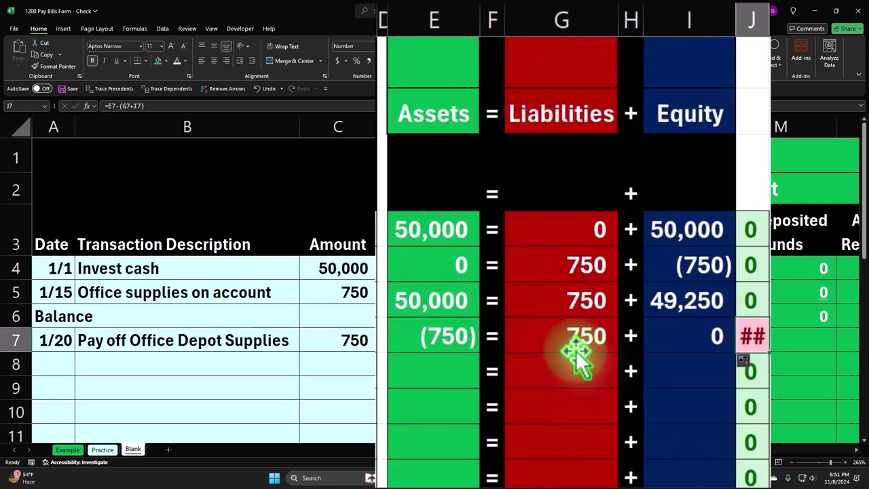
pyautogui.press('Right')
pyautogui.press('Right')
pyautogui.press('Right')
pyautogui.press('Right')
pyautogui.press('Right')
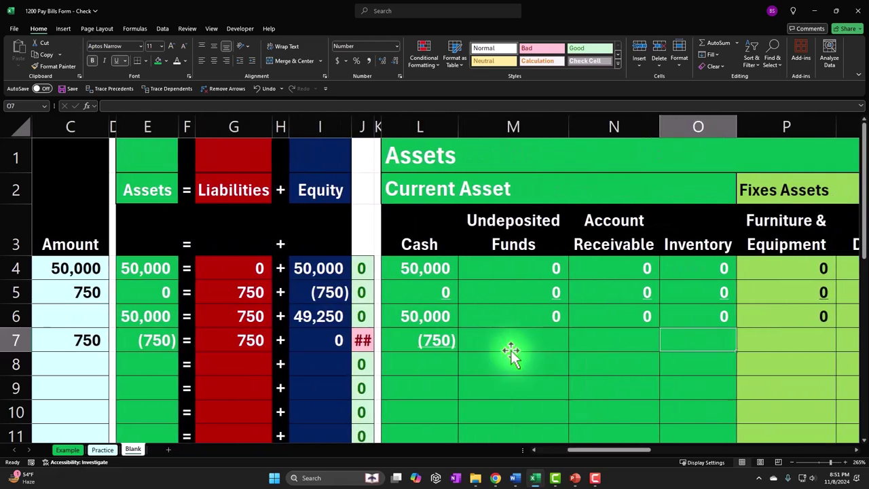
# - Enter a formula negating C7 in Account Payable S7 so the 1/20 liability reads (750)
pyautogui.press('Right')
pyautogui.press('Right')
pyautogui.press('Right')
pyautogui.press('Right')
pyautogui.press('Right')
pyautogui.press('Right')
pyautogui.press('Right')
pyautogui.press('Right')
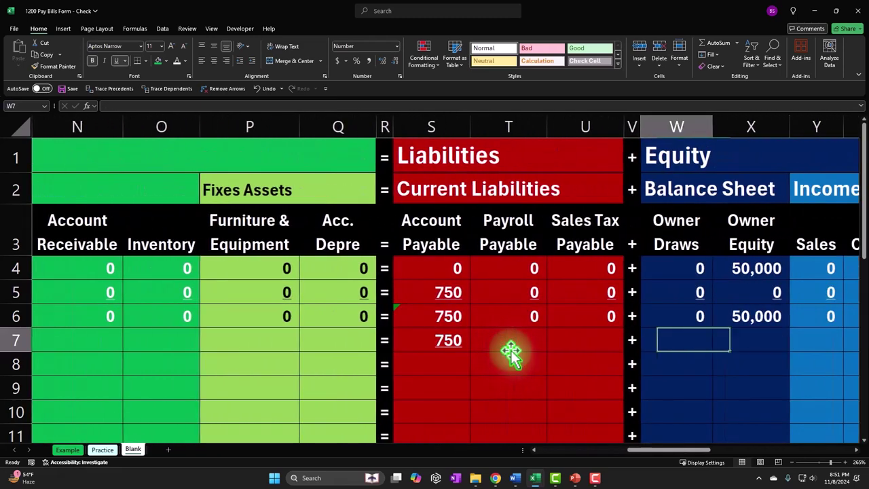
pyautogui.press('Left')
pyautogui.press('Left')
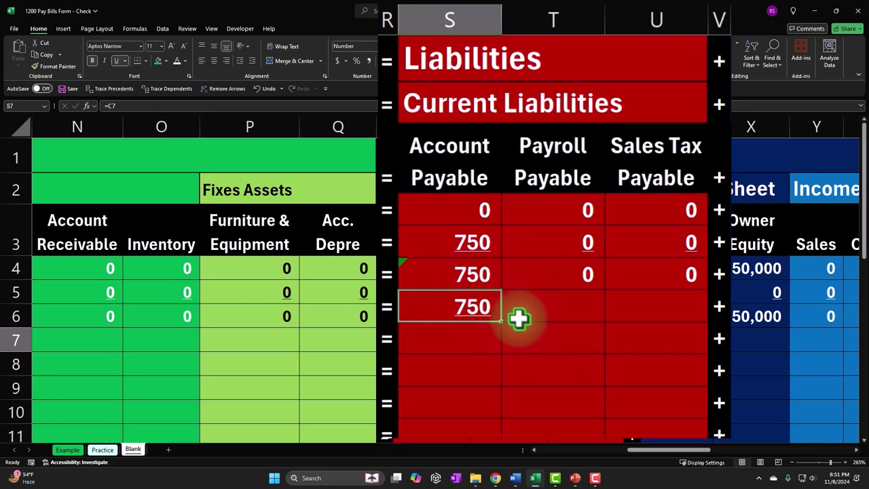
pyautogui.write('=')
pyautogui.press('Left')
pyautogui.press('Left')
pyautogui.press('Left')
pyautogui.press('Left')
pyautogui.press('Left')
pyautogui.press('Left')
pyautogui.press('Left')
pyautogui.press('Left')
pyautogui.press('Left')
pyautogui.press('Left')
pyautogui.press('Left')
pyautogui.press('Left')
pyautogui.press('Left')
pyautogui.press('Left')
pyautogui.press('Left')
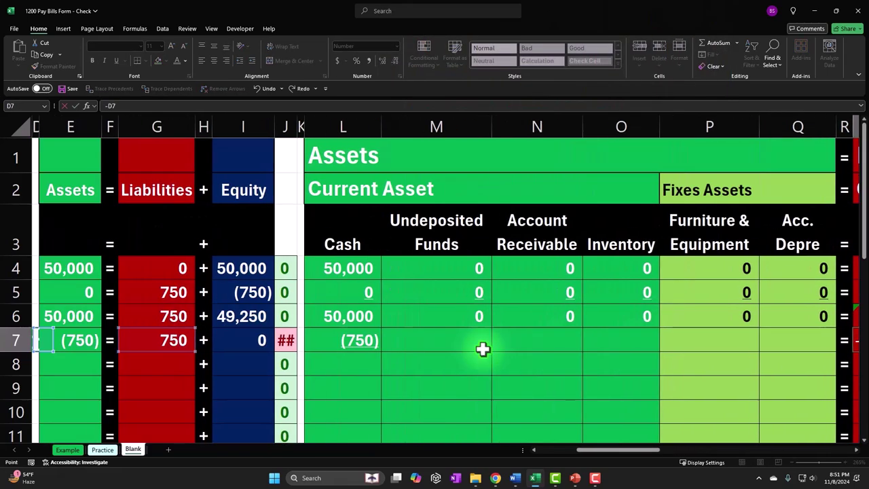
pyautogui.press('Left')
pyautogui.press('Return')
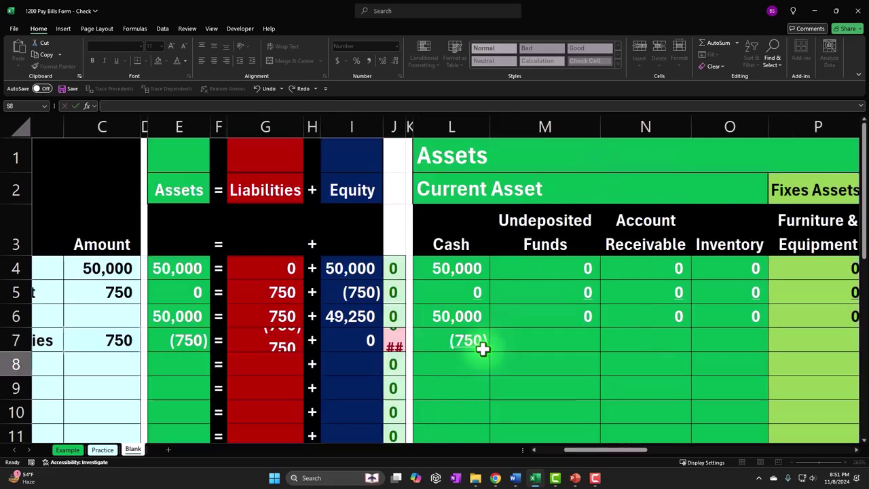
pyautogui.press('Right')
pyautogui.press('Right')
pyautogui.press('Right')
pyautogui.press('Right')
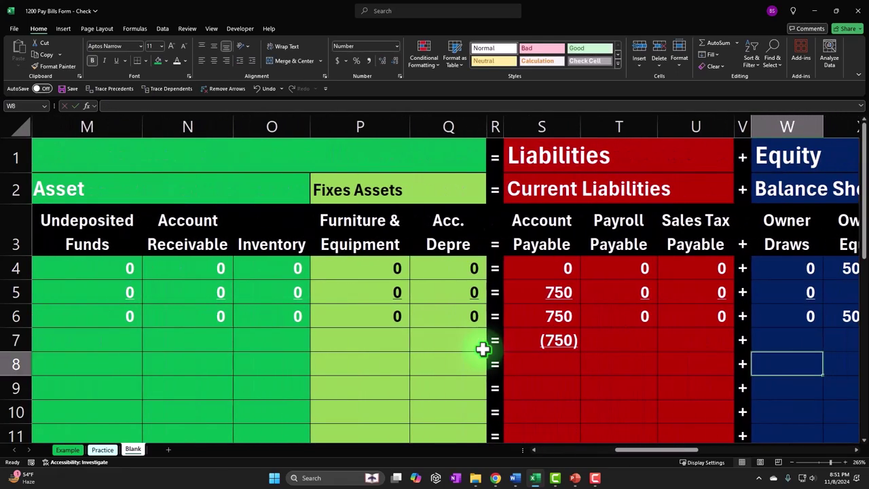
pyautogui.press('Left')
pyautogui.press('Left')
pyautogui.press('Left')
pyautogui.press('Left')
pyautogui.press('Left')
pyautogui.press('Left')
pyautogui.press('Left')
pyautogui.press('Left')
pyautogui.press('Left')
pyautogui.press('Left')
pyautogui.press('Left')
pyautogui.press('Left')
pyautogui.press('Left')
pyautogui.press('Left')
pyautogui.press('Left')
pyautogui.press('Left')
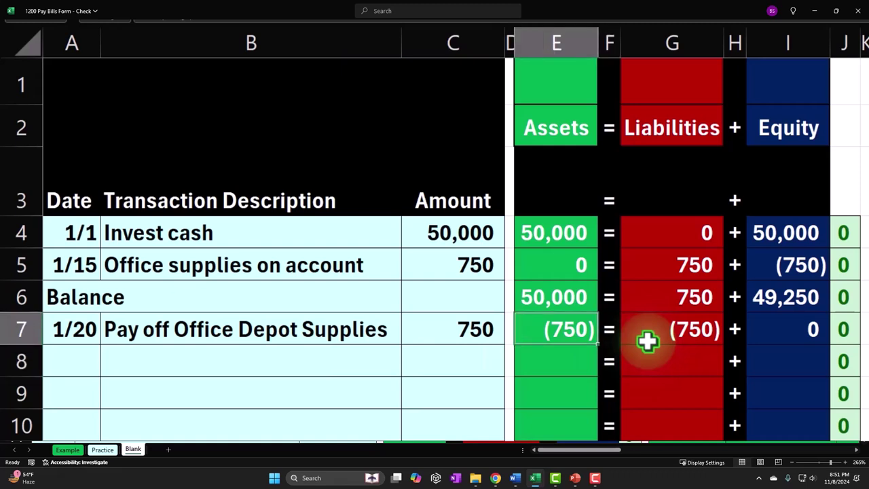
# - Underline the Assets, Liabilities and Equity totals in rows 5 and 7
pyautogui.click(563, 265)
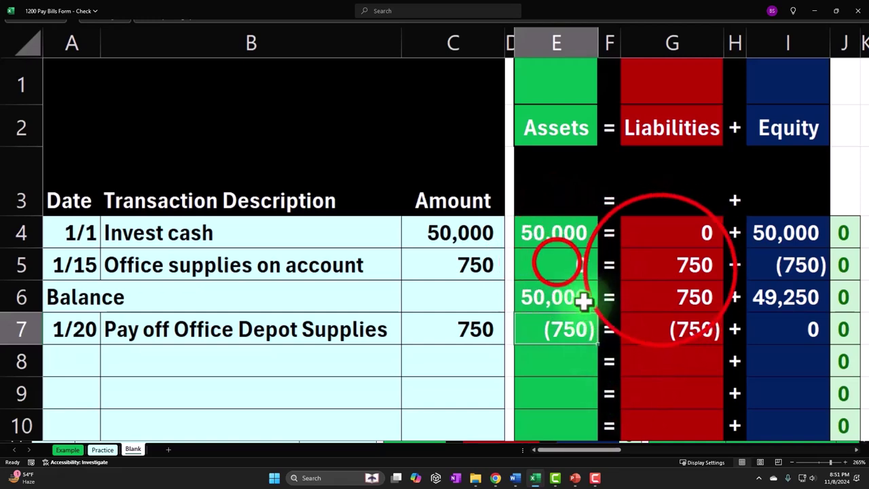
pyautogui.keyDown('ctrl'); pyautogui.click(660, 266); pyautogui.keyUp('ctrl')
pyautogui.keyDown('ctrl'); pyautogui.click(762, 263); pyautogui.keyUp('ctrl')
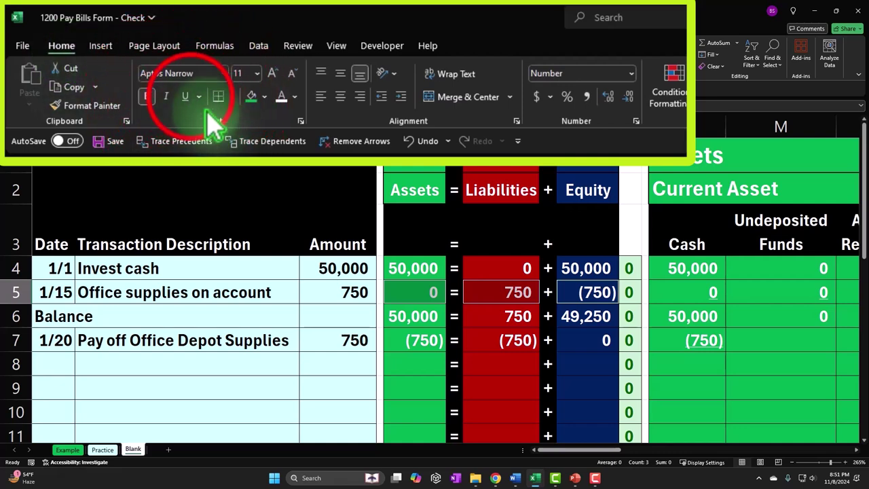
pyautogui.click(186, 97)
pyautogui.click(426, 341)
pyautogui.keyDown('ctrl'); pyautogui.click(507, 339); pyautogui.keyUp('ctrl')
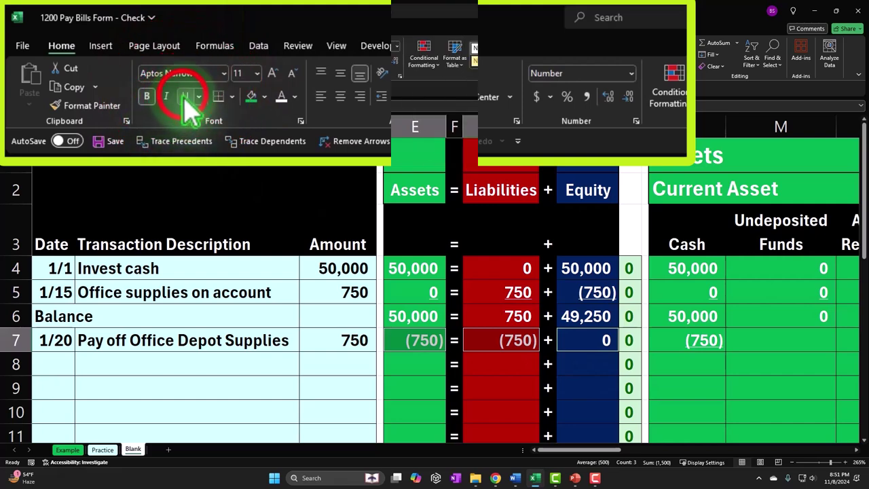
pyautogui.click(205, 382)
# - Label cell A8 'Balance'
pyautogui.click(61, 360)
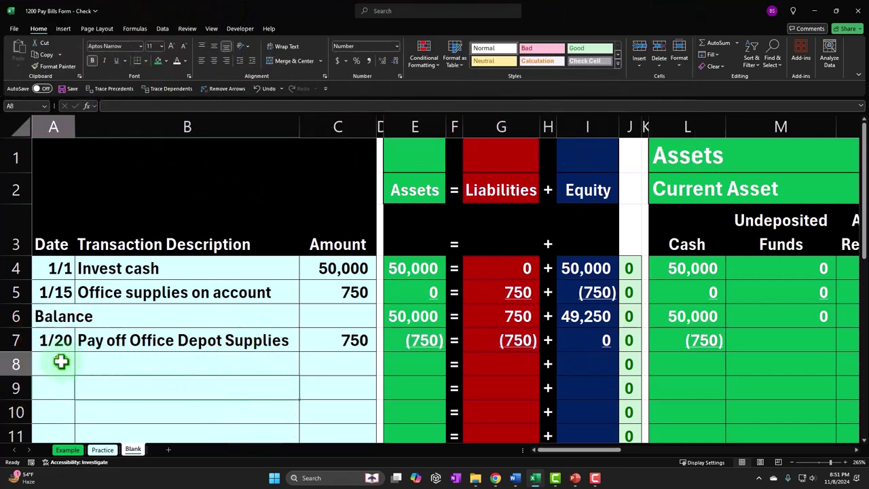
pyautogui.write('Bl')
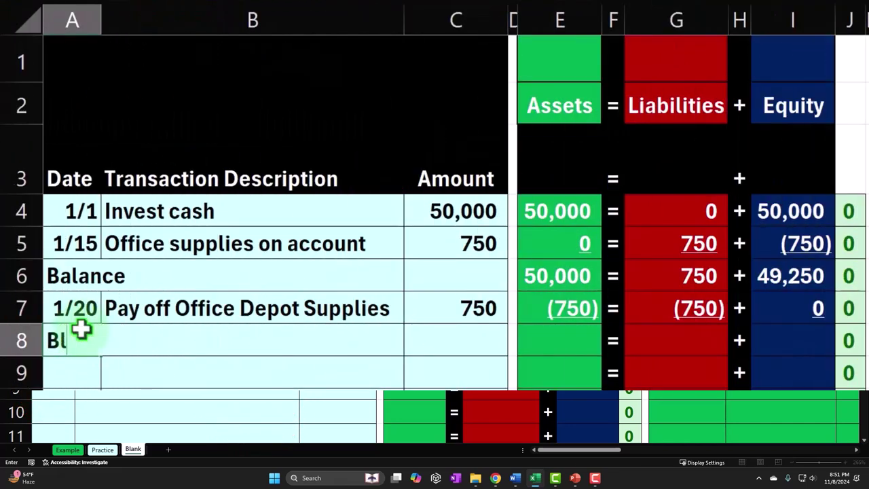
pyautogui.press('Tab')
pyautogui.press('Tab')
pyautogui.press('Tab')
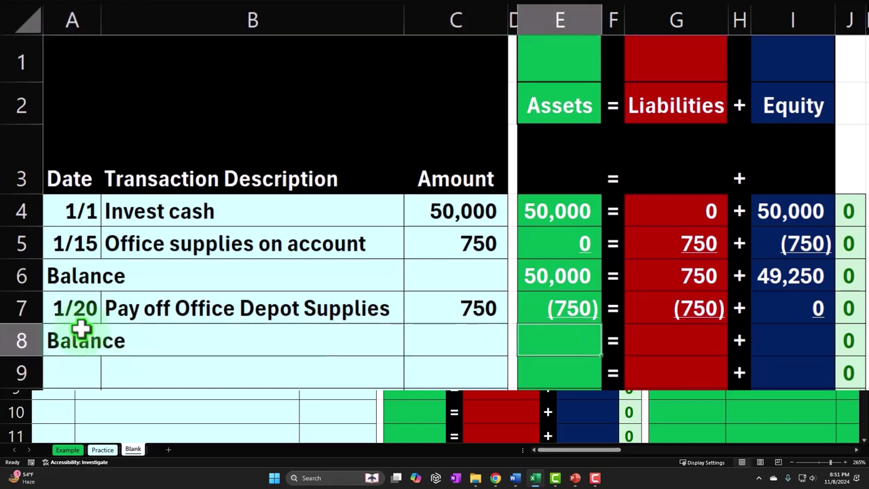
pyautogui.press('Tab')
pyautogui.press('Tab')
pyautogui.press('Tab')
pyautogui.press('Tab')
pyautogui.press('Tab')
pyautogui.press('Tab')
pyautogui.press('Tab')
pyautogui.press('Tab')
pyautogui.press('Tab')
pyautogui.press('Tab')
pyautogui.press('Tab')
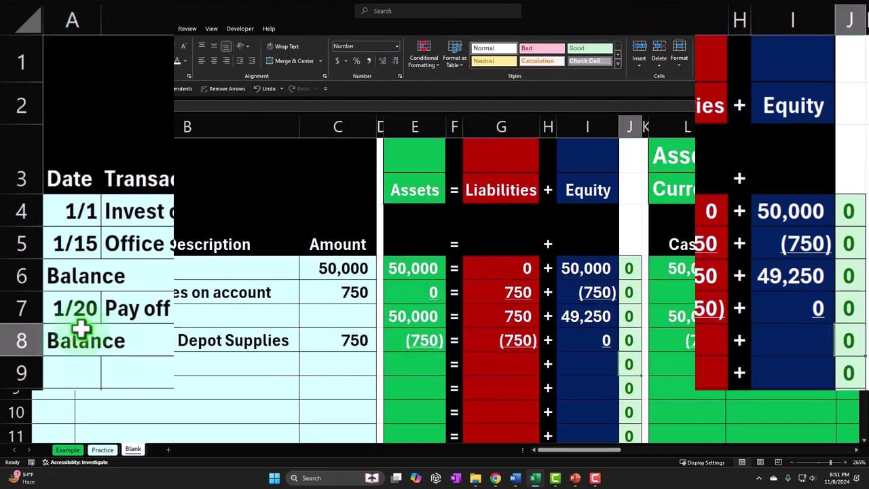
pyautogui.hotkey('shift', 'Tab')
pyautogui.hotkey('shift', 'Tab')
pyautogui.hotkey('shift', 'Tab')
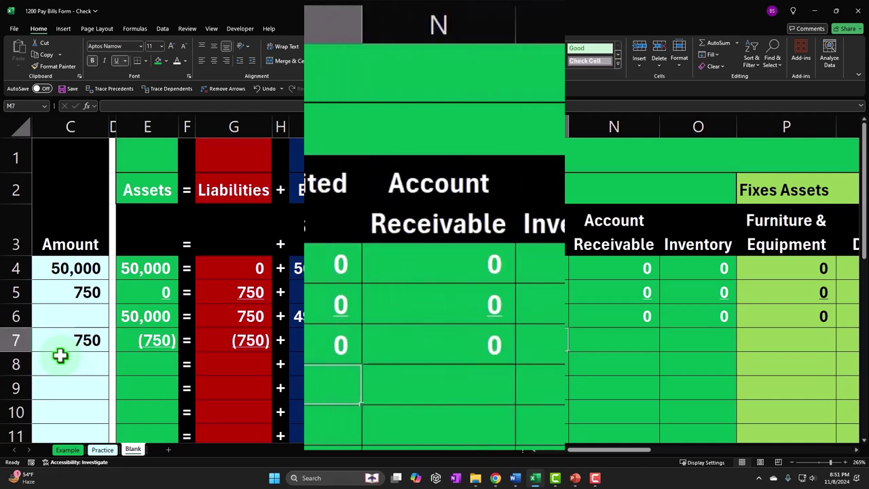
# - Enter 0 in the 1/20 row's Undeposited Funds and following asset columns
pyautogui.write('0')
pyautogui.press('Tab')
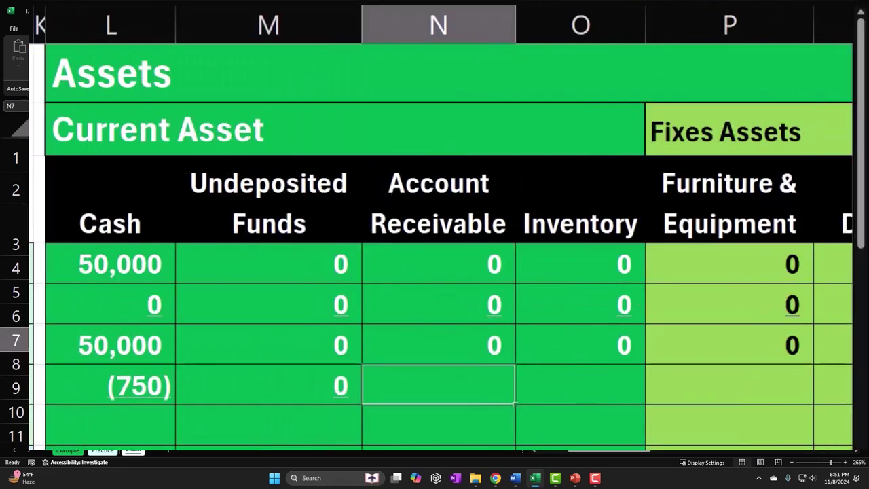
pyautogui.write('0')
pyautogui.press('Tab')
pyautogui.write('0')
pyautogui.press('Tab')
pyautogui.write('0')
pyautogui.press('Tab')
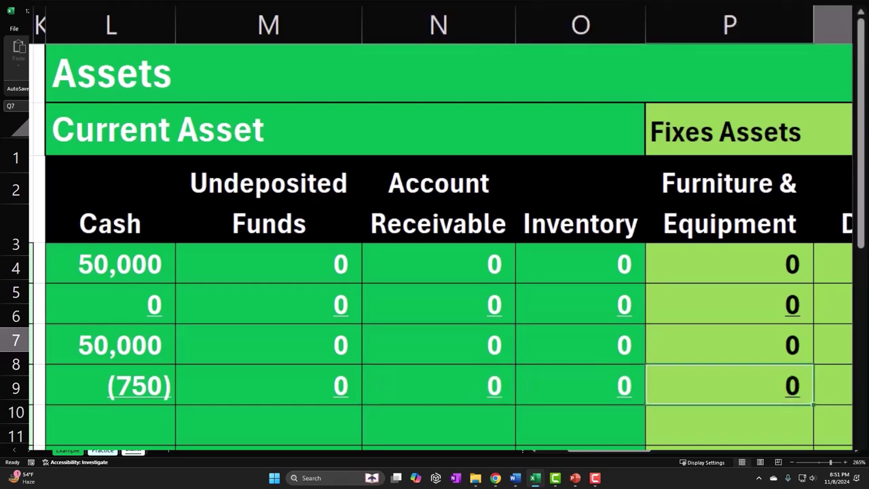
pyautogui.press('Tab')
# - Enter 0 in every 1/20 ledger column from Acc. Depre through Utilities
pyautogui.hotkey('shift', 'Tab')
pyautogui.write('0')
pyautogui.press('Tab')
pyautogui.press('Tab')
pyautogui.press('Tab')
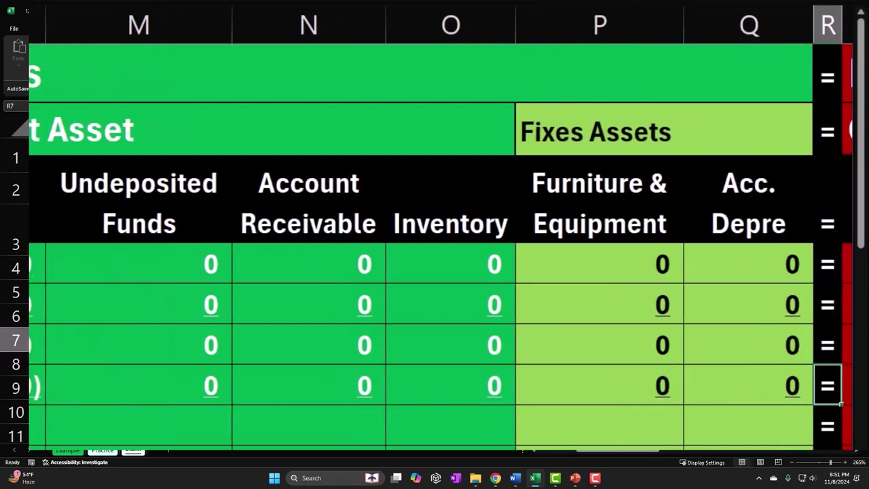
pyautogui.write('0')
pyautogui.press('Tab')
pyautogui.write('0')
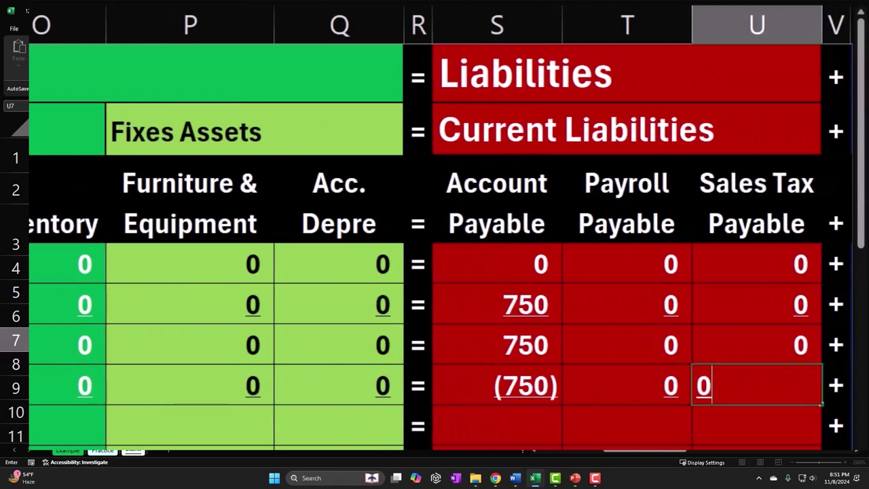
pyautogui.press('Tab')
pyautogui.press('Tab')
pyautogui.write('0')
pyautogui.press('Tab')
pyautogui.write('0')
pyautogui.press('Tab')
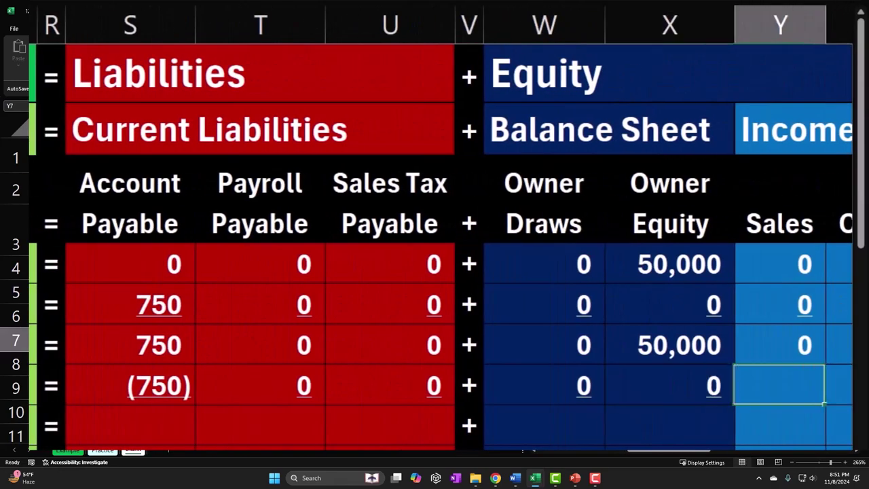
pyautogui.write('0')
pyautogui.press('Tab')
pyautogui.write('0')
pyautogui.press('Tab')
pyautogui.write('0')
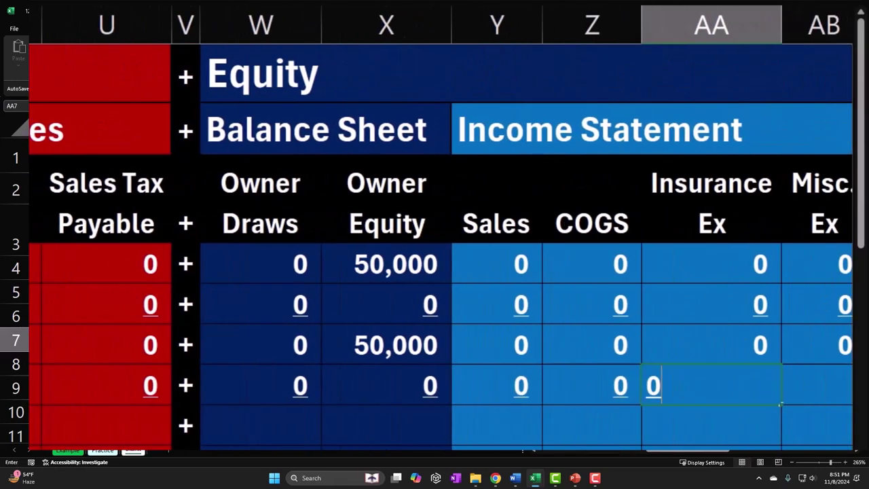
pyautogui.press('Tab')
pyautogui.write('0')
pyautogui.press('Tab')
pyautogui.write('0')
pyautogui.press('Tab')
pyautogui.write('0')
pyautogui.press('Tab')
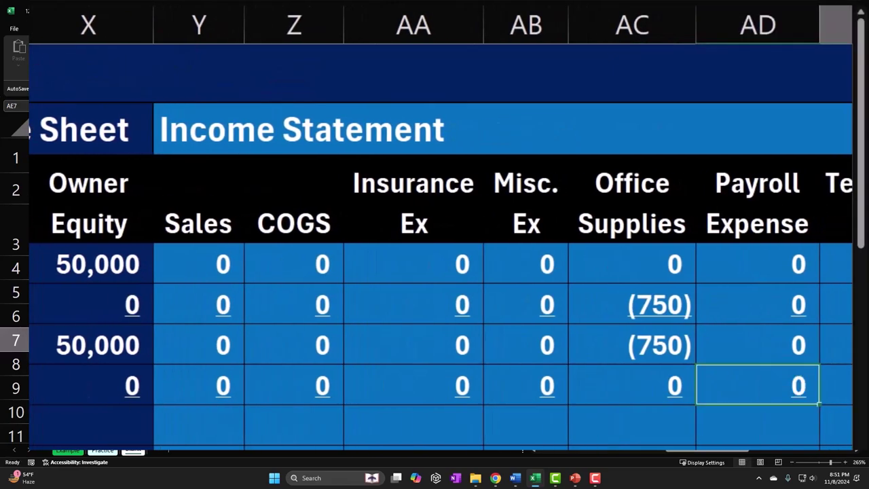
pyautogui.write('0')
pyautogui.press('Tab')
pyautogui.write('0')
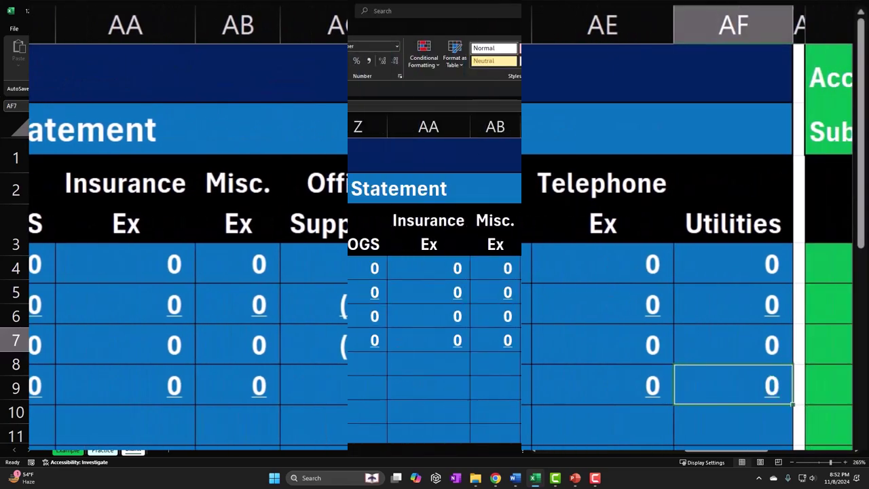
pyautogui.press('Return')
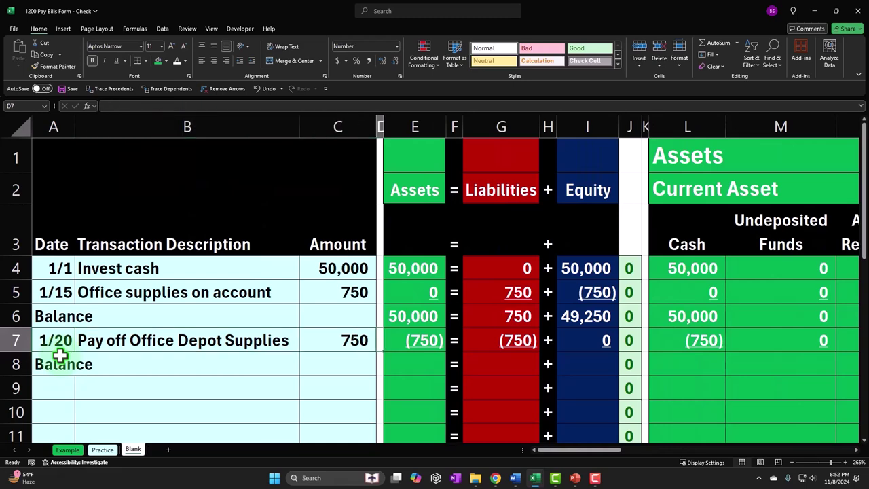
# - Enter =SUM(L6:L7) in the Balance row's Cash cell, showing 49,250
pyautogui.press('Right')
pyautogui.press('Right')
pyautogui.press('Right')
pyautogui.press('Right')
pyautogui.press('Right')
pyautogui.press('Right')
pyautogui.press('Left')
pyautogui.press('Left')
pyautogui.press('Left')
pyautogui.press('Left')
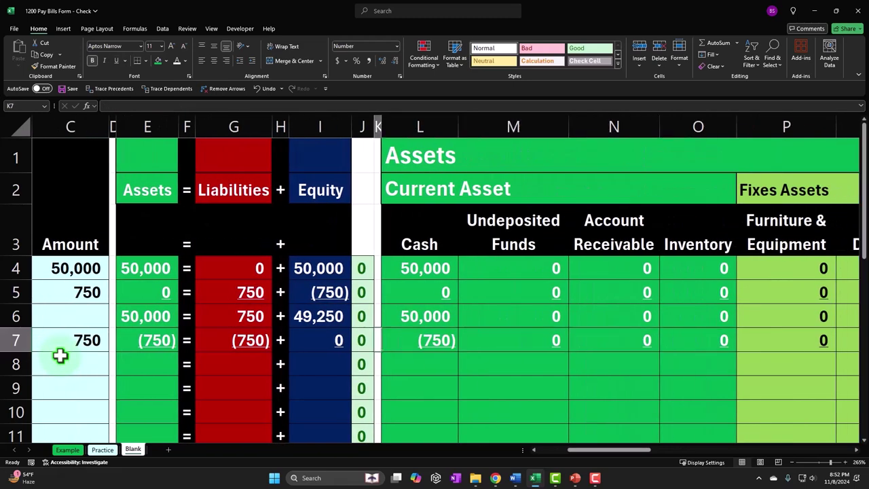
pyautogui.moveTo(419, 268); pyautogui.dragTo(420, 292)
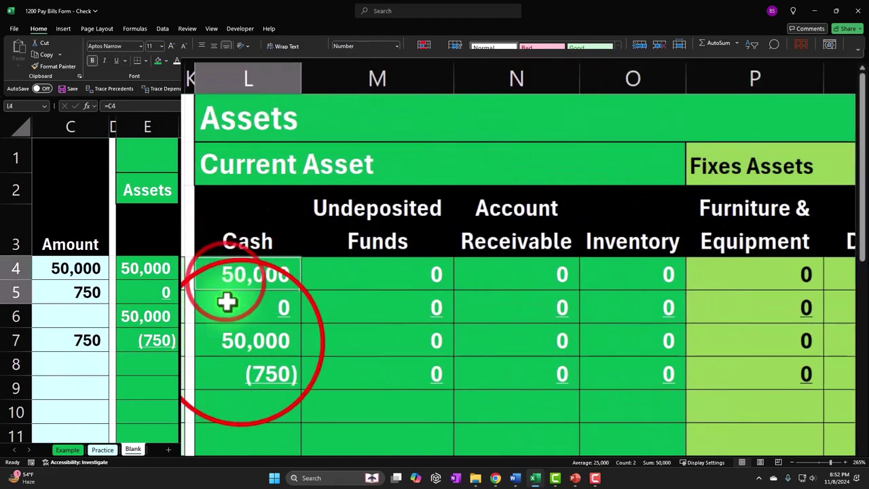
pyautogui.click(246, 390)
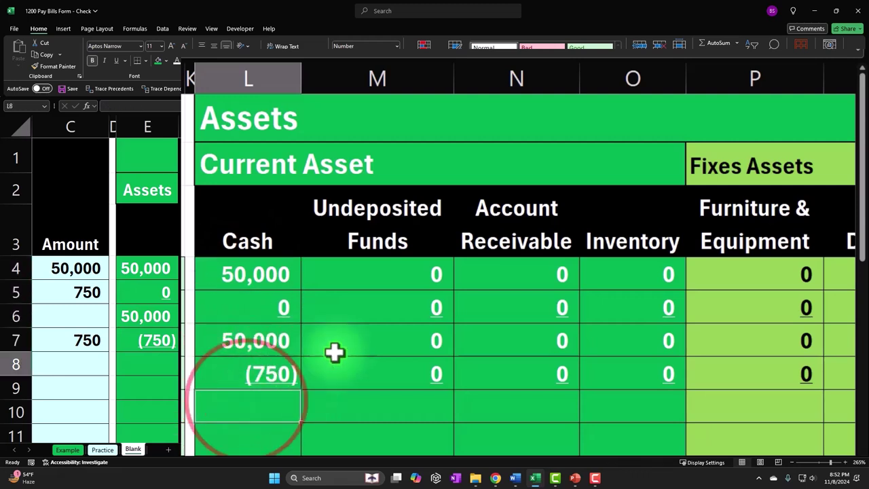
pyautogui.write('=')
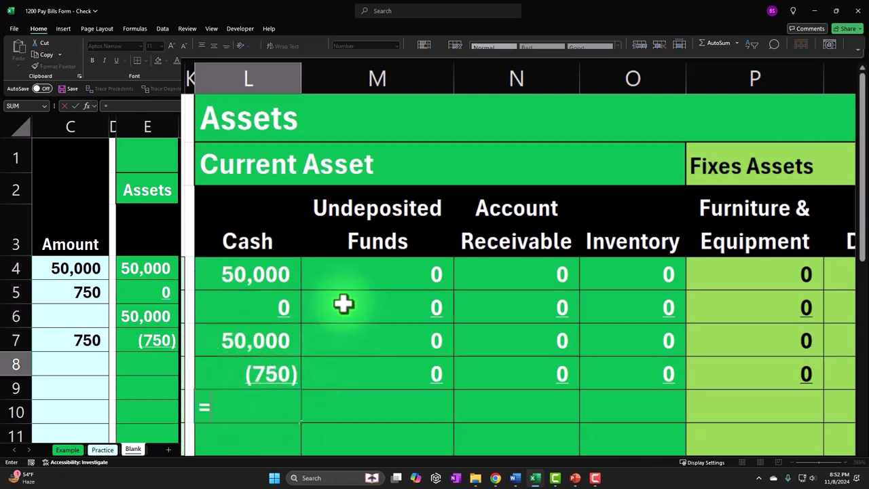
pyautogui.write('sum(')
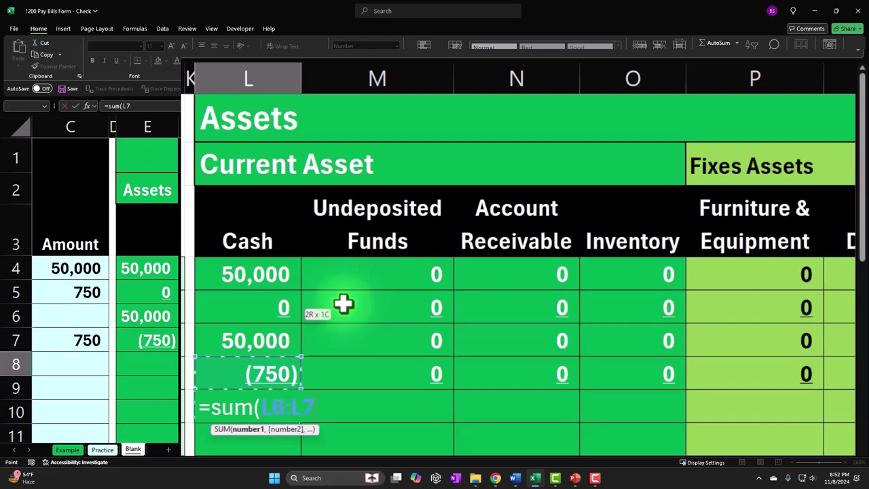
pyautogui.moveTo(329, 326); pyautogui.dragTo(326, 373)
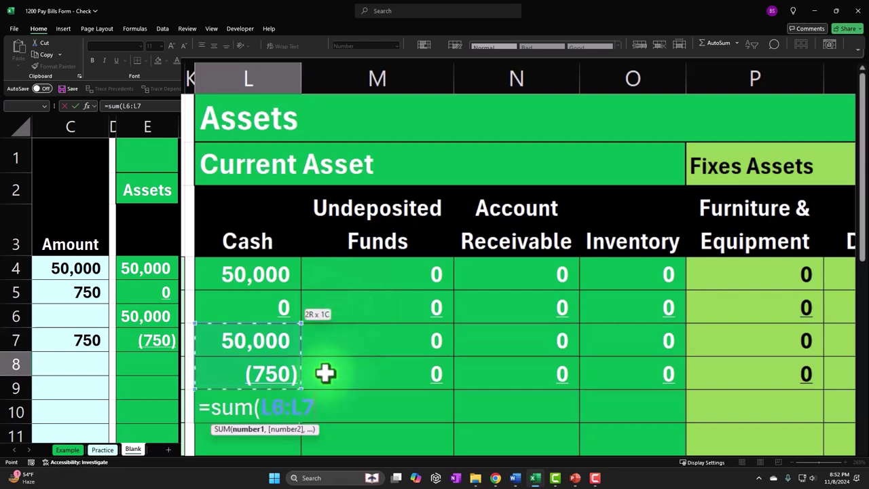
pyautogui.press('Return')
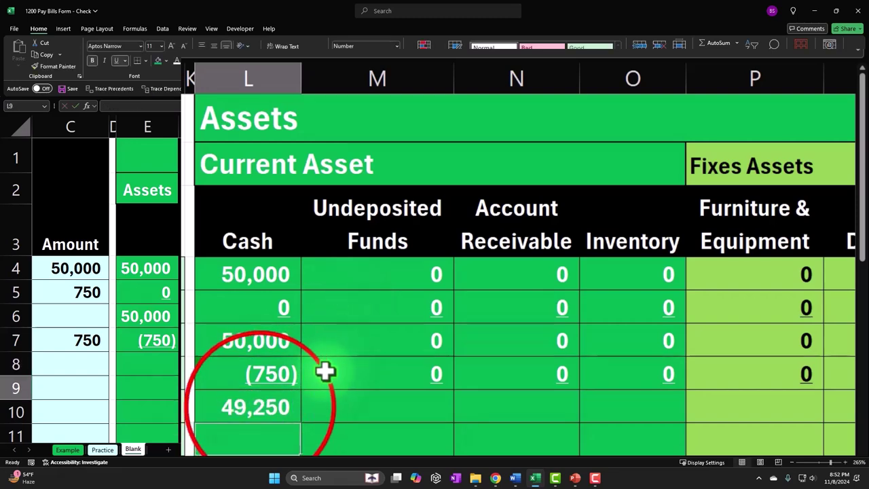
pyautogui.click(266, 402)
# - Copy the Cash balance formula and paste it across row 8's asset columns
pyautogui.hotkey('ctrl', 'c')
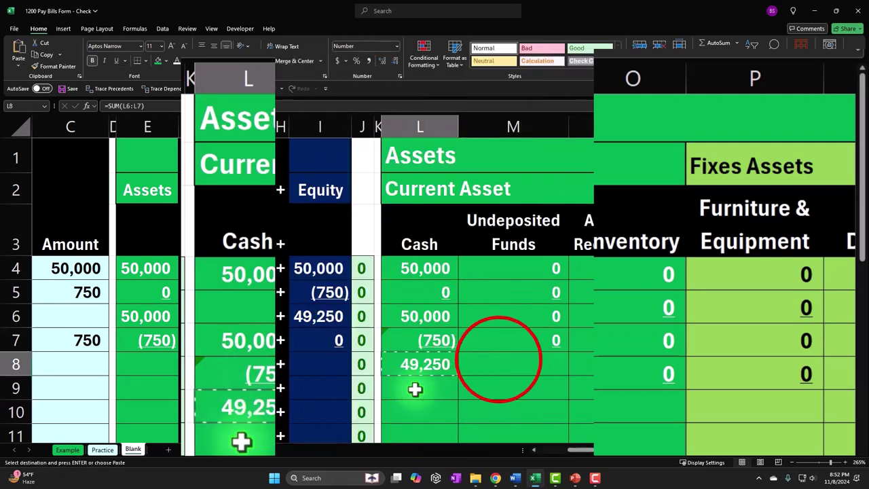
pyautogui.moveTo(613, 365); pyautogui.dragTo(179, 366)
pyautogui.rightClick(184, 366)
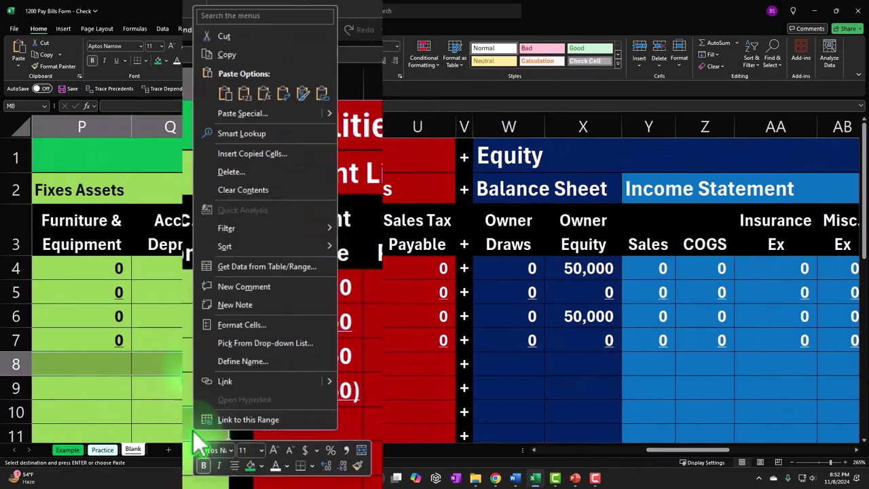
pyautogui.click(266, 93)
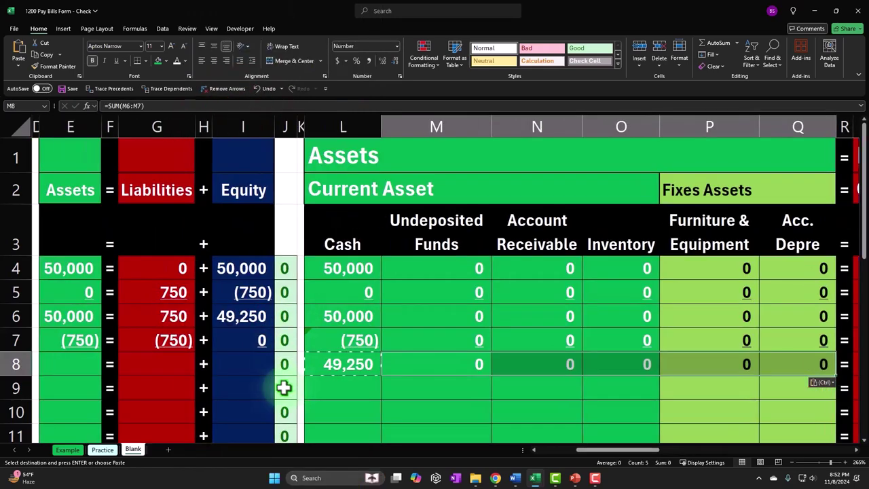
pyautogui.click(633, 451)
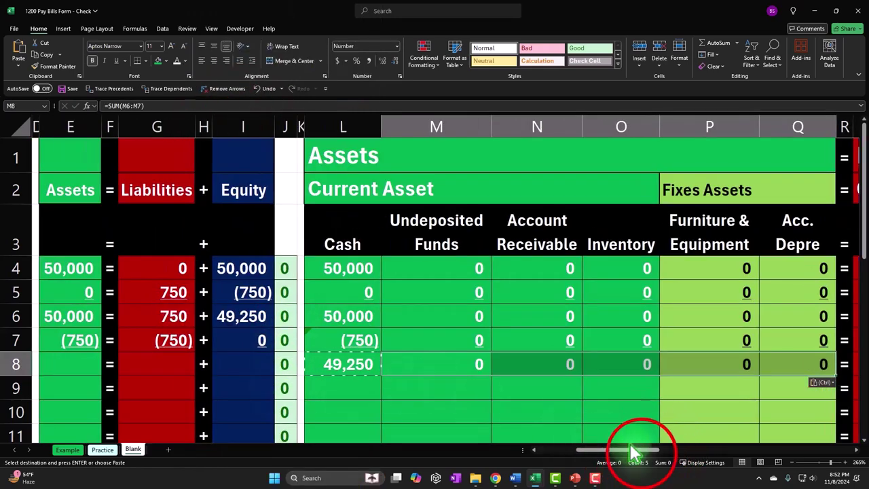
pyautogui.moveTo(643, 452); pyautogui.dragTo(706, 451)
# - Paste the total formula into row 8's liability, owner equity and income statement columns
pyautogui.moveTo(355, 387); pyautogui.dragTo(486, 388)
pyautogui.rightClick(485, 387)
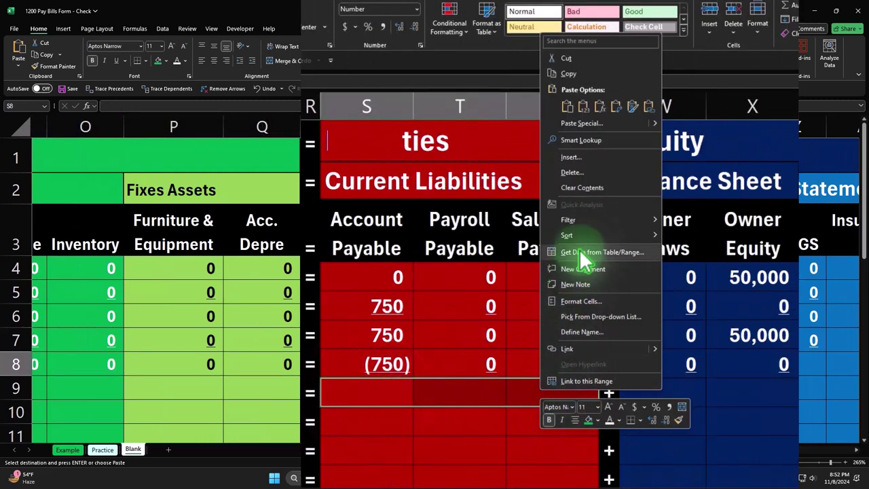
pyautogui.click(599, 107)
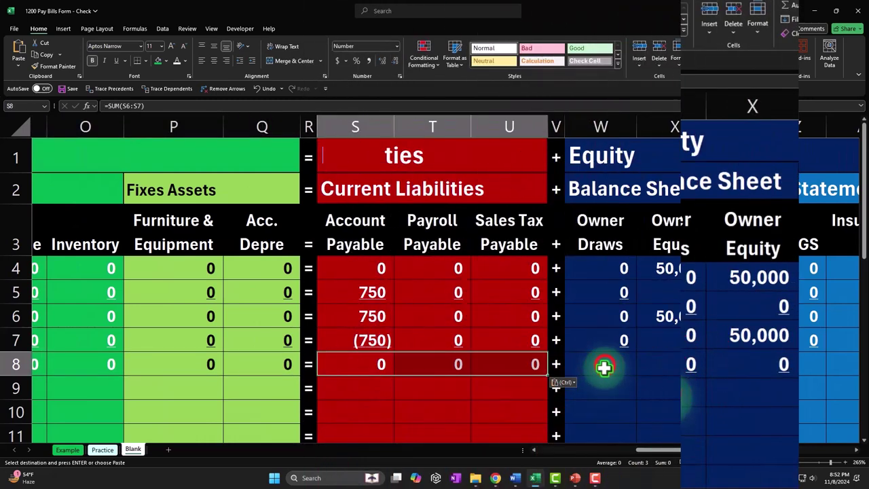
pyautogui.moveTo(604, 368); pyautogui.dragTo(772, 368)
pyautogui.rightClick(772, 368)
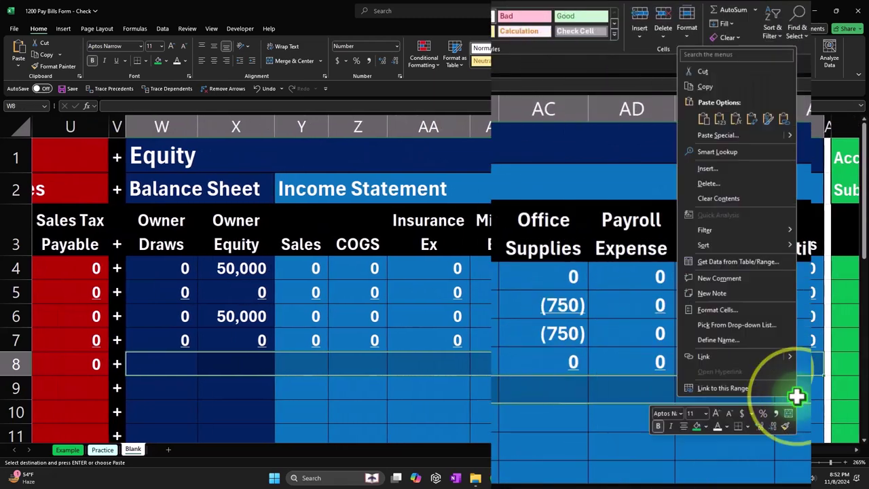
pyautogui.click(737, 121)
pyautogui.moveTo(725, 452); pyautogui.dragTo(564, 454)
# - Copy the Assets and Liabilities total formulas down into row 8, undoing an accidental move
pyautogui.click(438, 371)
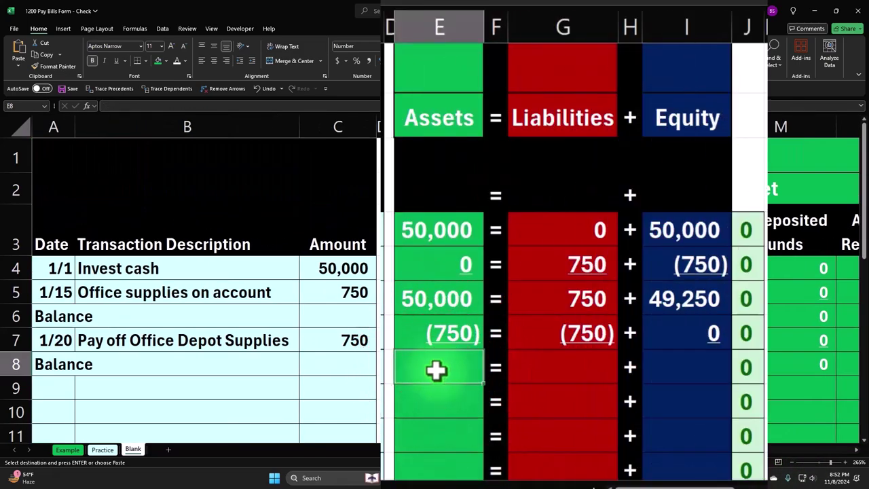
pyautogui.click(452, 332)
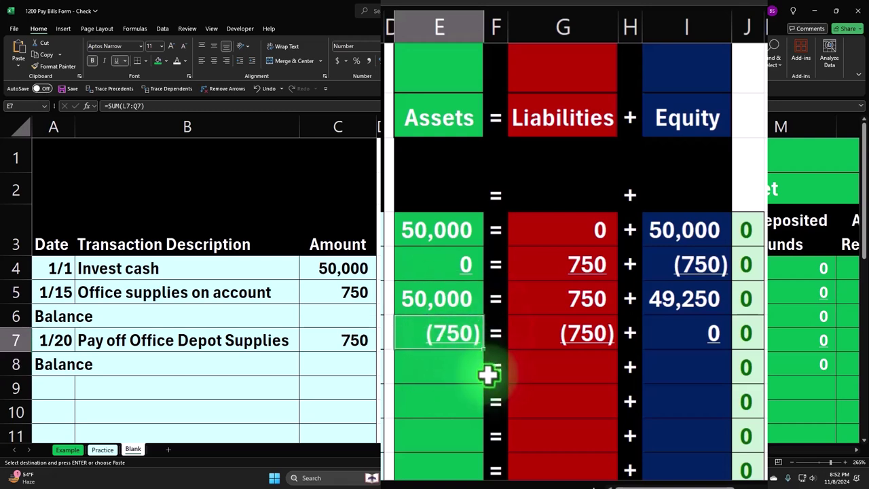
pyautogui.moveTo(455, 338); pyautogui.dragTo(486, 382)
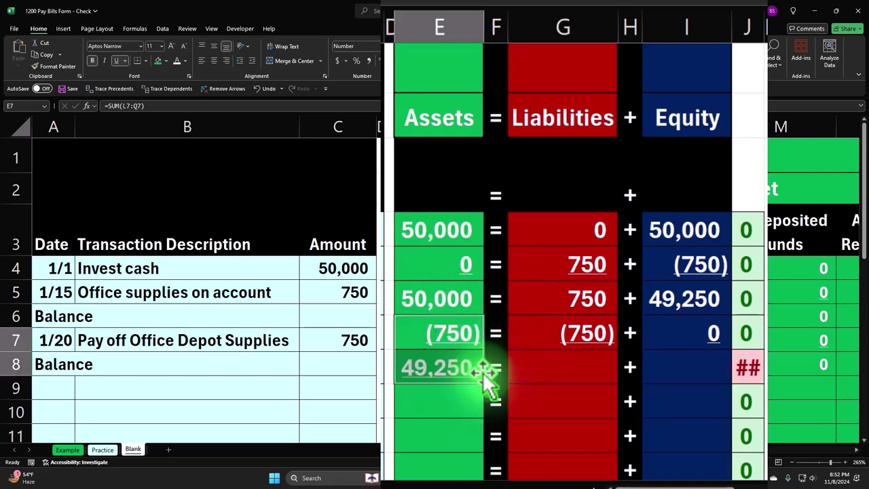
pyautogui.click(604, 336)
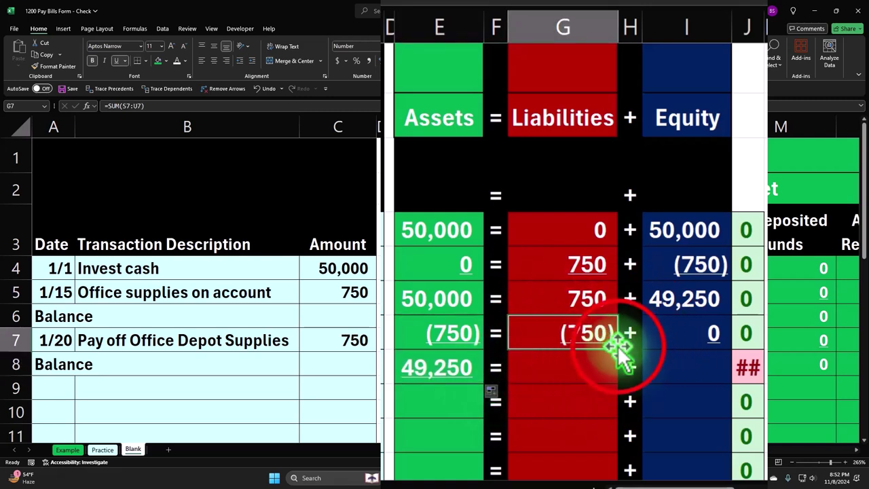
pyautogui.moveTo(620, 348); pyautogui.dragTo(618, 358)
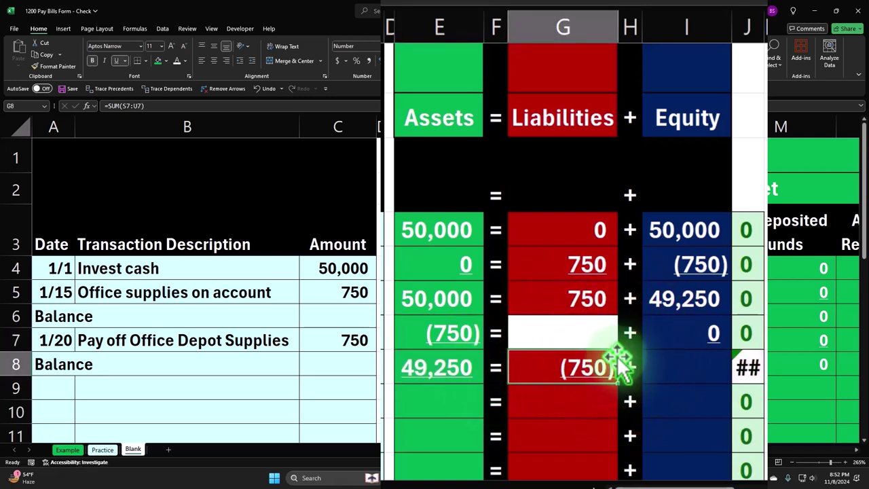
pyautogui.hotkey('ctrl', 'z')
pyautogui.click(620, 351)
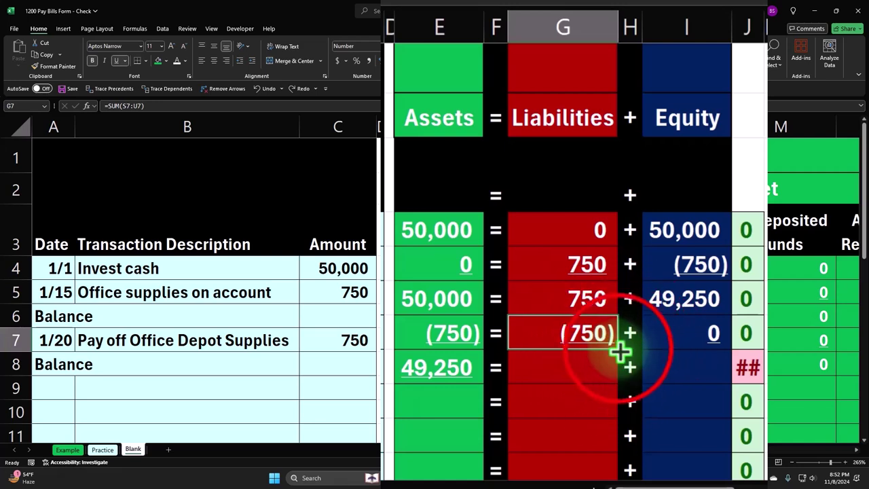
pyautogui.moveTo(619, 367); pyautogui.dragTo(617, 369)
# - Copy the Equity total formula into row 8 and select the three row 8 totals
pyautogui.click(679, 336)
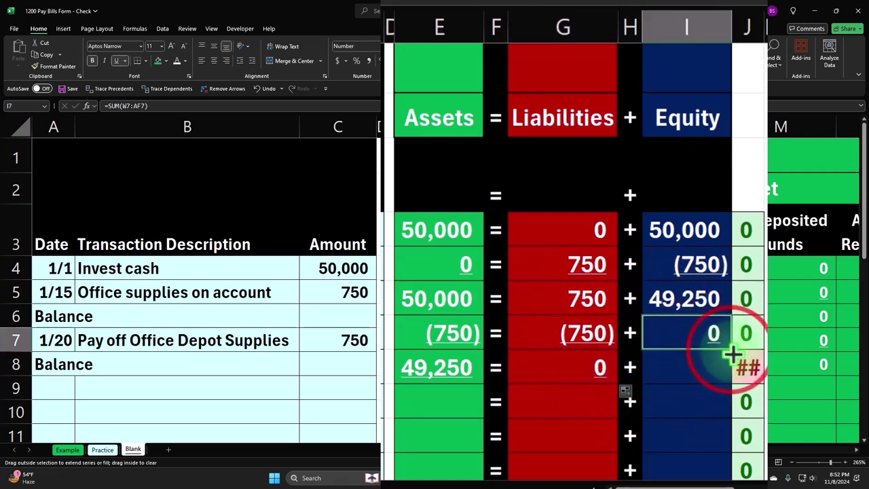
pyautogui.moveTo(732, 381); pyautogui.dragTo(733, 370)
pyautogui.click(462, 366)
pyautogui.keyDown('ctrl'); pyautogui.click(543, 367); pyautogui.keyUp('ctrl')
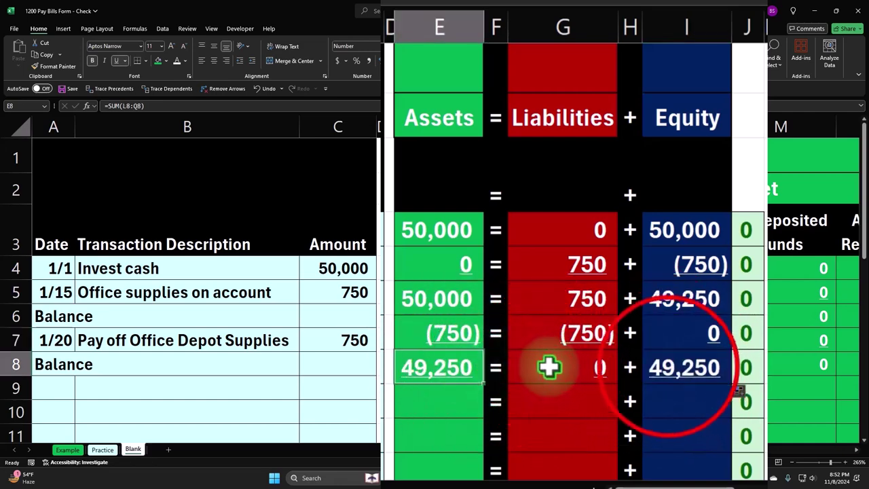
pyautogui.keyDown('ctrl'); pyautogui.click(666, 367); pyautogui.keyUp('ctrl')
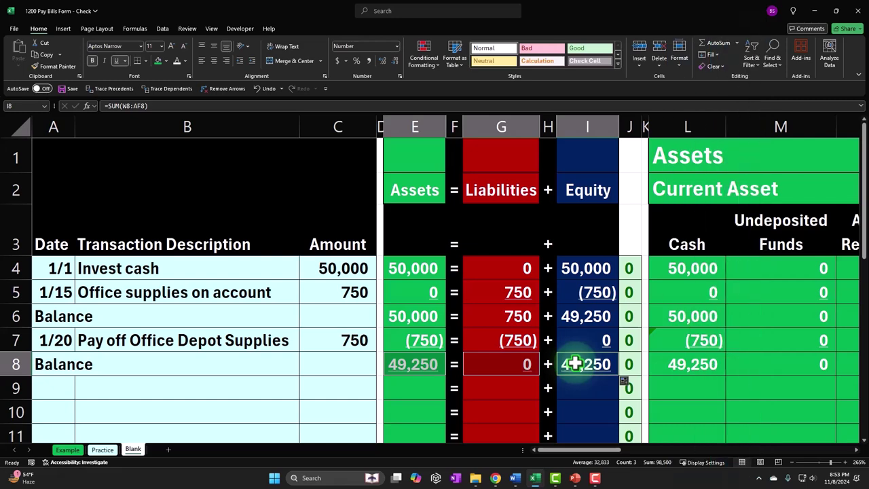
# - Remove the underline from row 8's totals and check the Assets total formulas
pyautogui.click(233, 121)
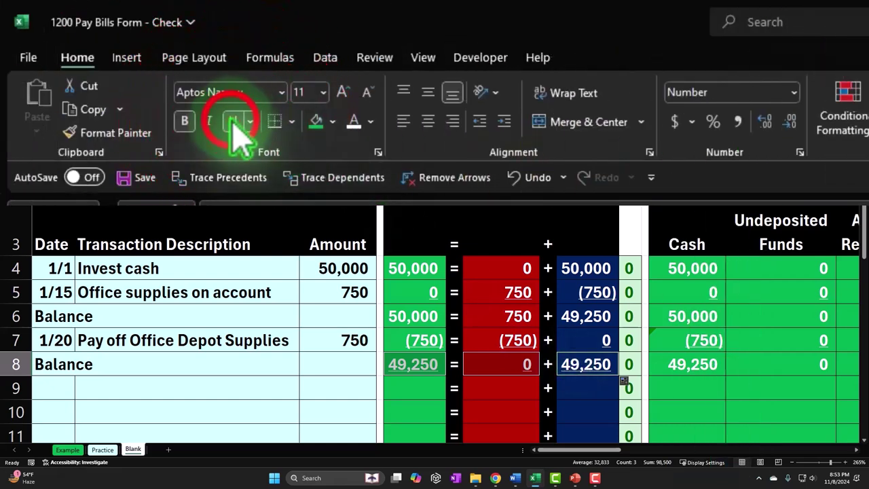
pyautogui.click(224, 348)
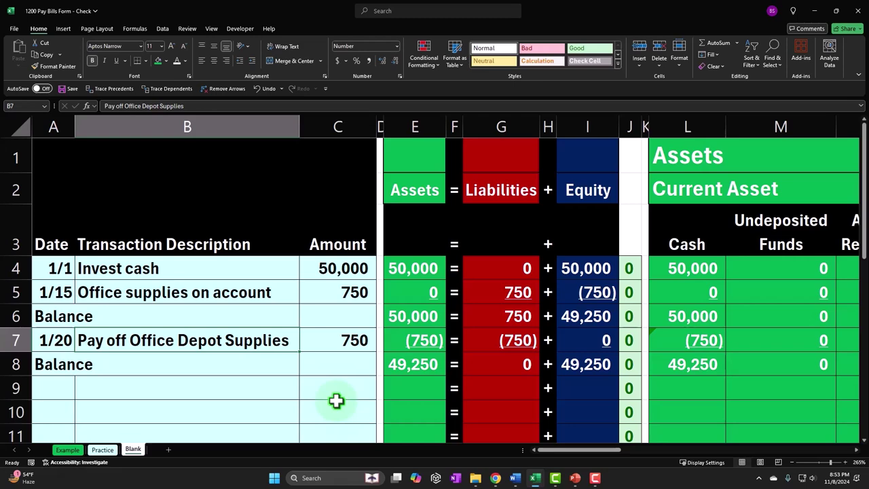
pyautogui.click(415, 337)
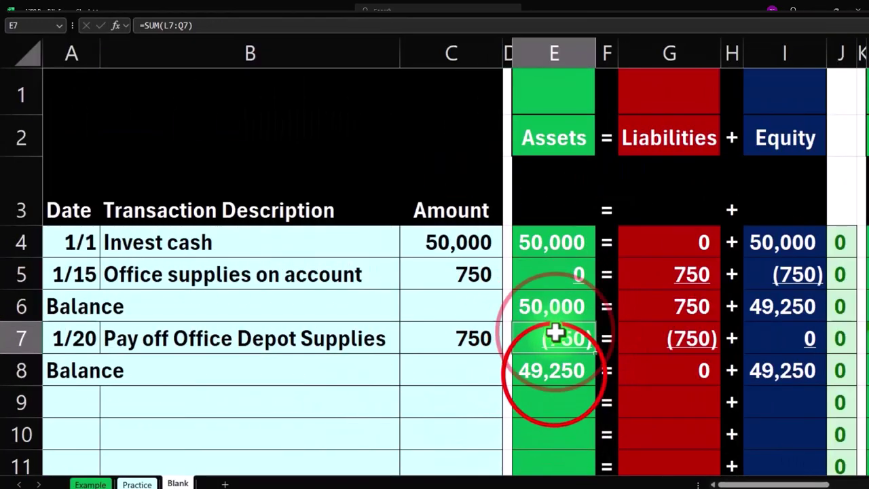
pyautogui.click(554, 372)
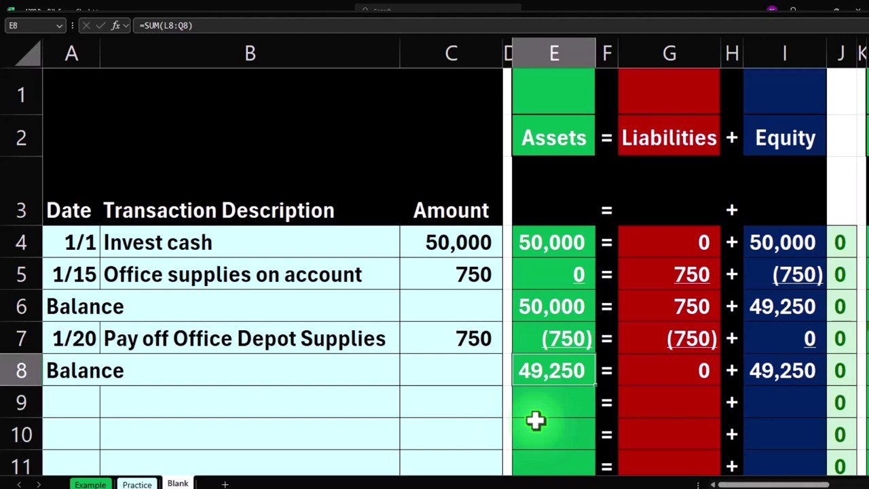
# - Check the Liabilities and Equity total formulas in rows 6 through 8
pyautogui.click(646, 311)
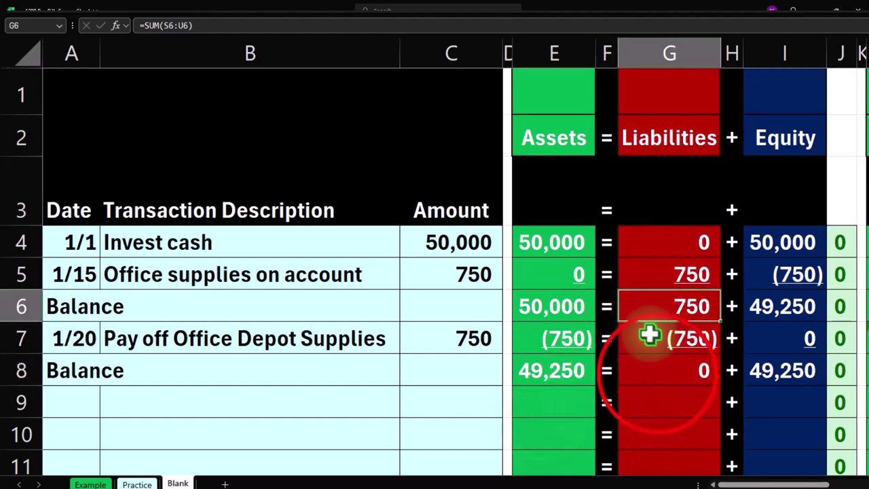
pyautogui.click(650, 336)
pyautogui.click(657, 372)
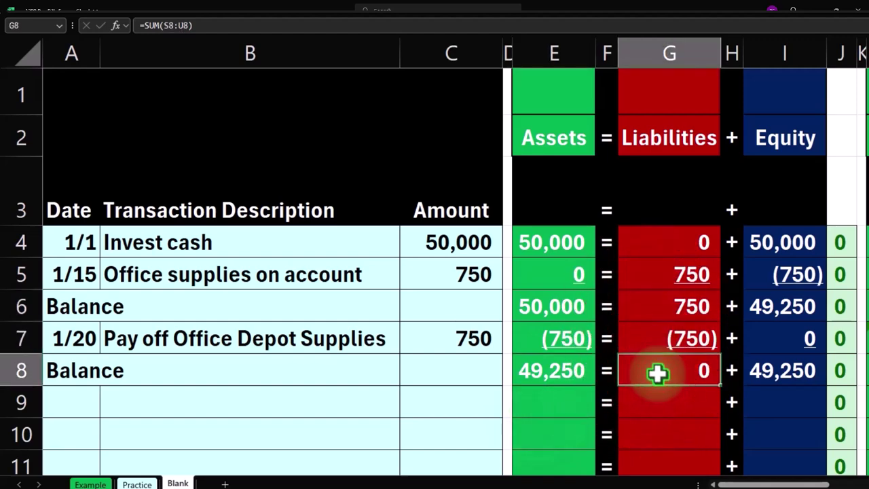
pyautogui.click(786, 340)
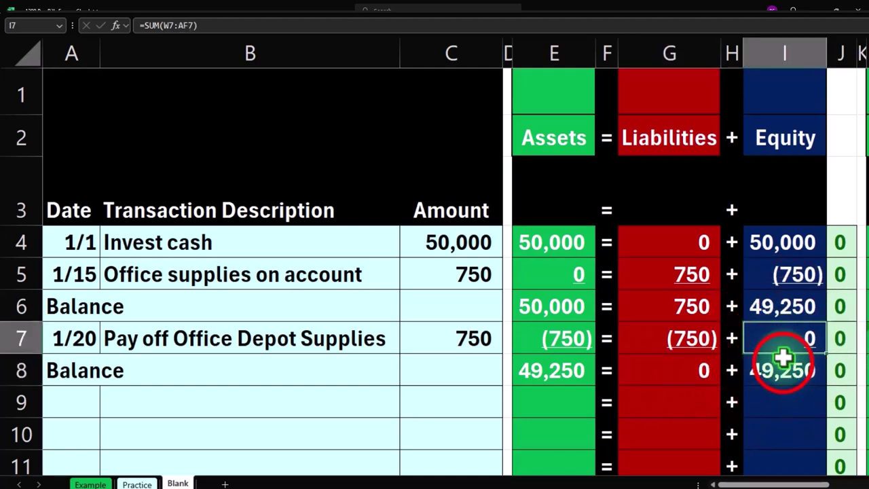
pyautogui.click(784, 365)
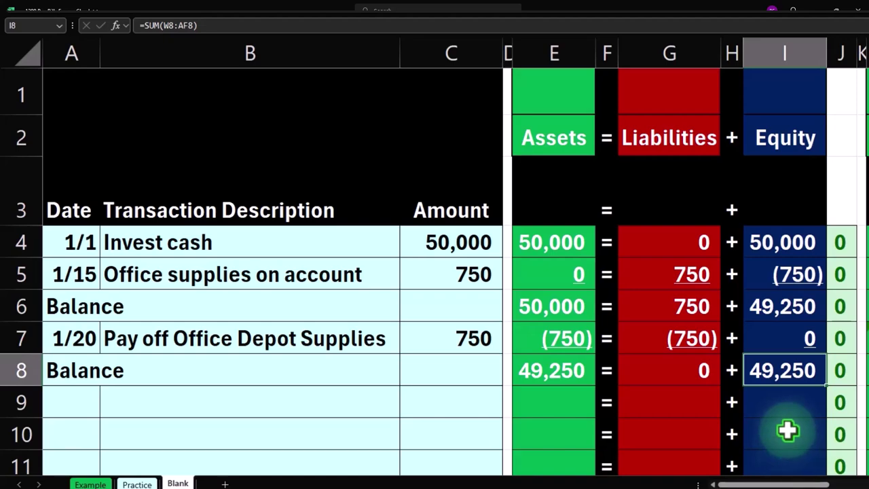
pyautogui.click(782, 484)
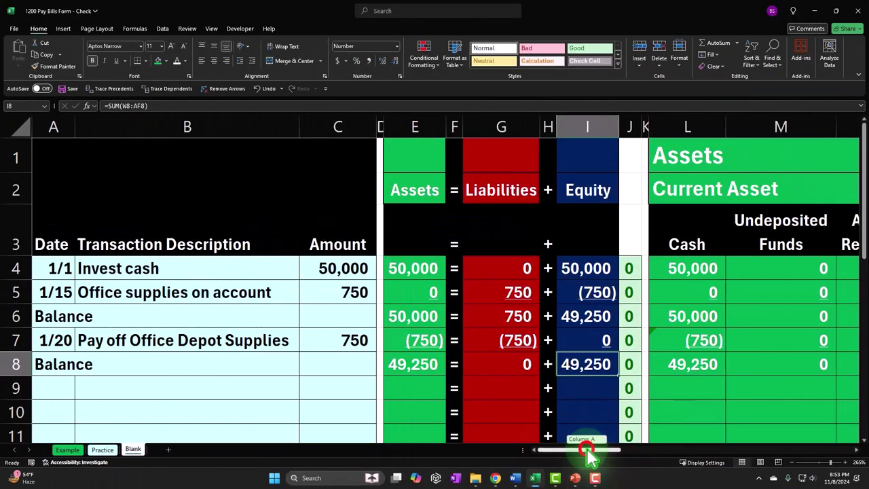
pyautogui.moveTo(588, 457); pyautogui.dragTo(744, 457)
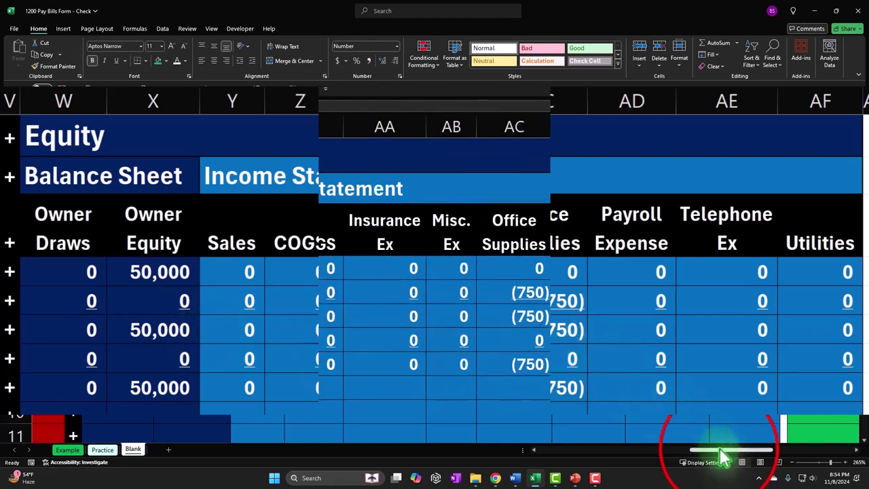
pyautogui.click(719, 450)
pyautogui.moveTo(721, 454); pyautogui.dragTo(552, 459)
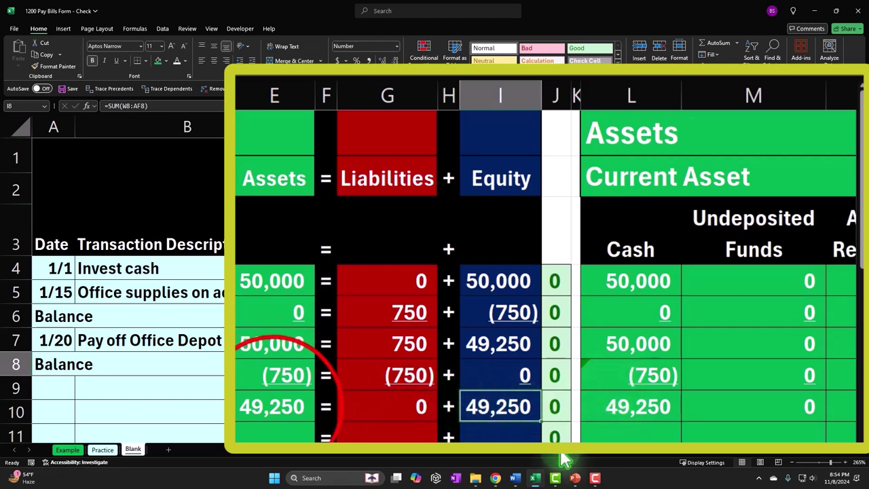
pyautogui.click(282, 411)
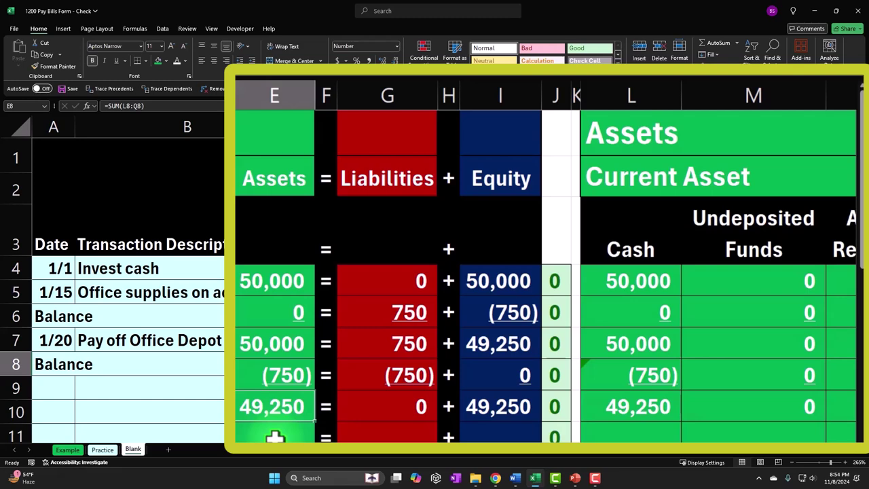
pyautogui.click(482, 413)
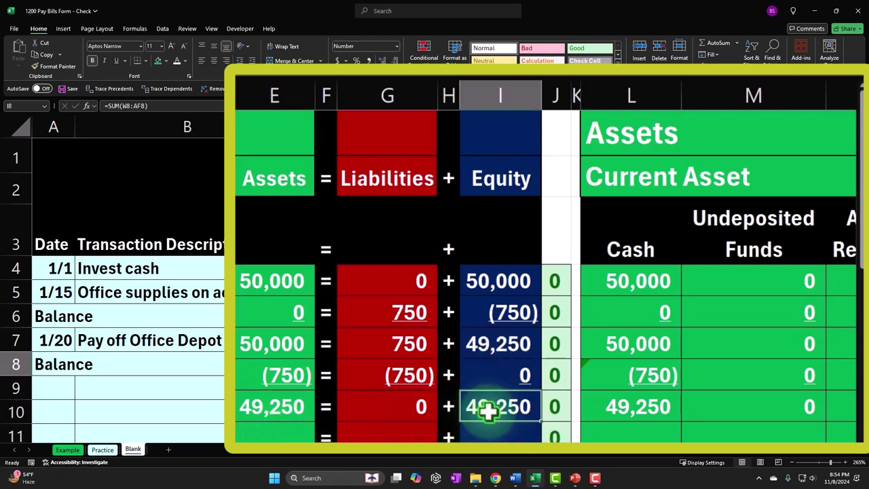